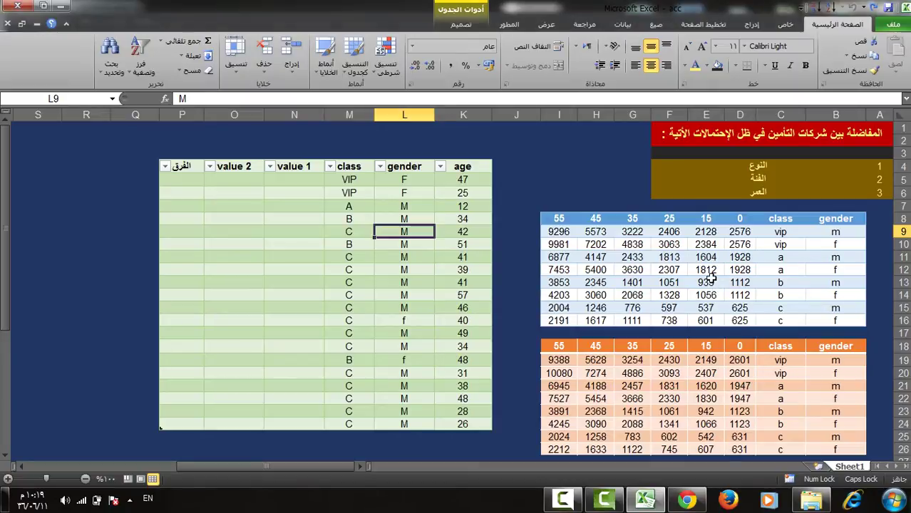
Step: Review premiums by gender and class in the blue rate table against the client ages
click(734, 272)
click(693, 363)
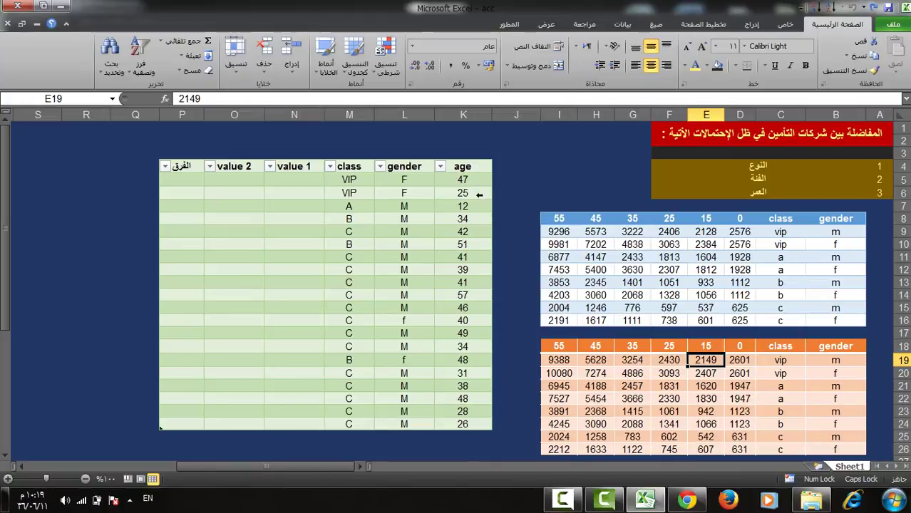
click(467, 181)
key(ctrl+shift+Down)
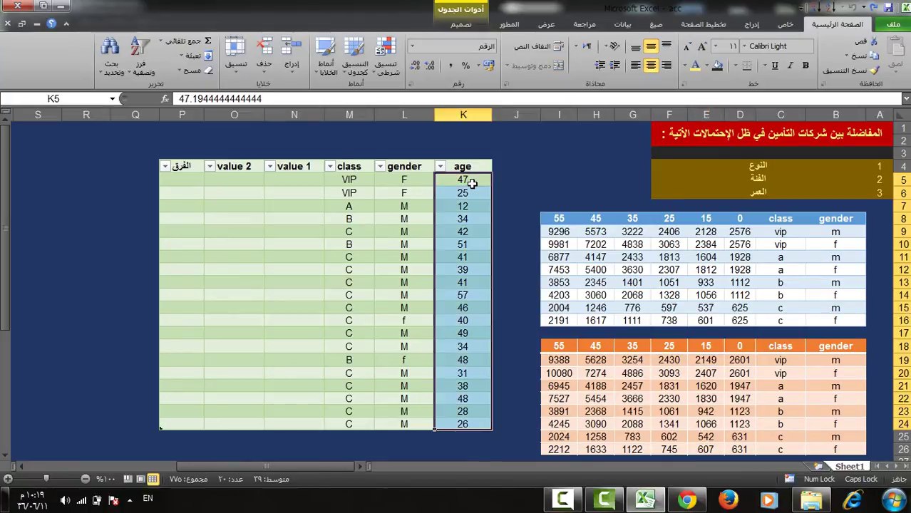
click(467, 181)
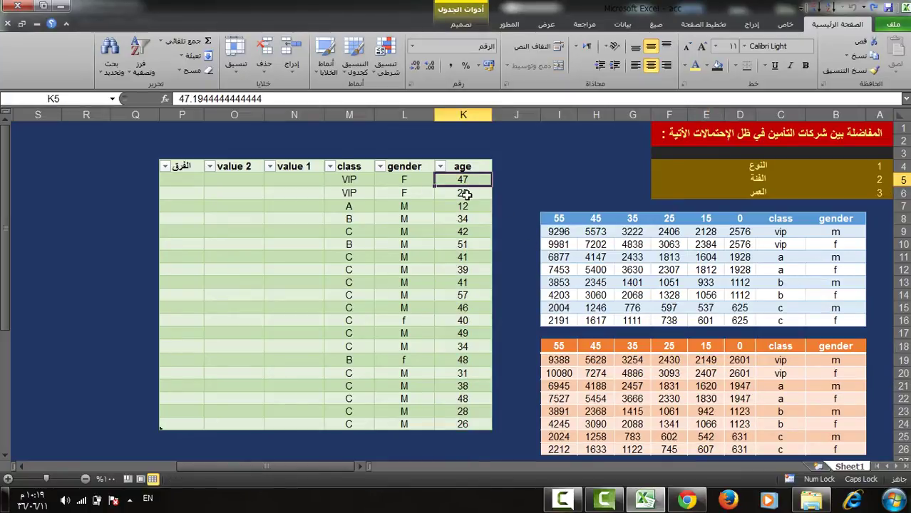
click(465, 193)
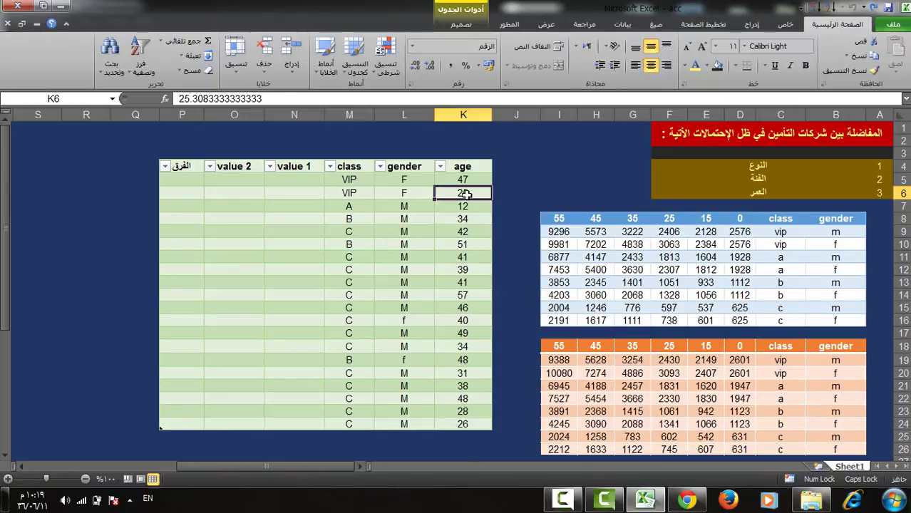
click(690, 271)
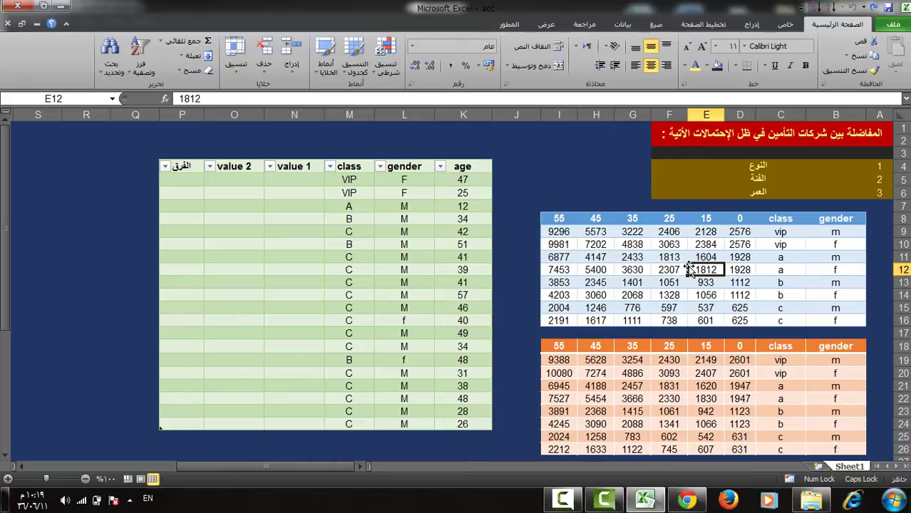
click(804, 269)
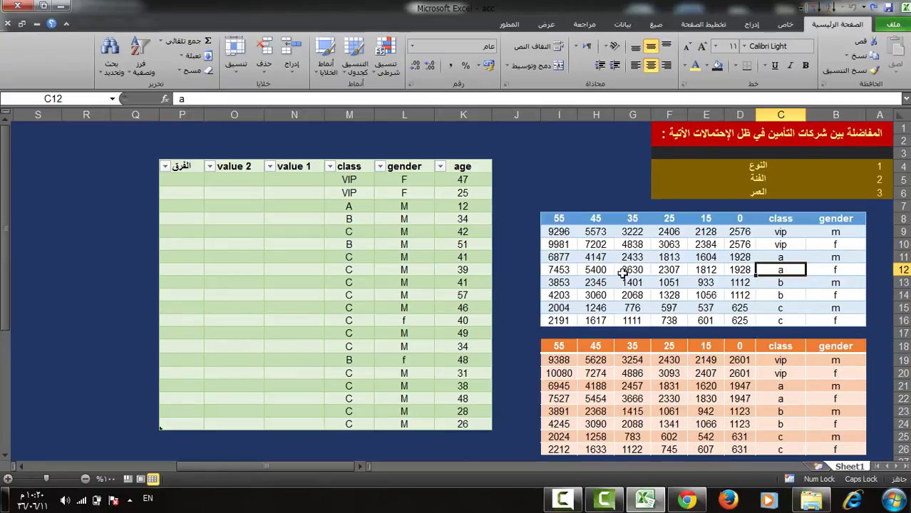
click(842, 232)
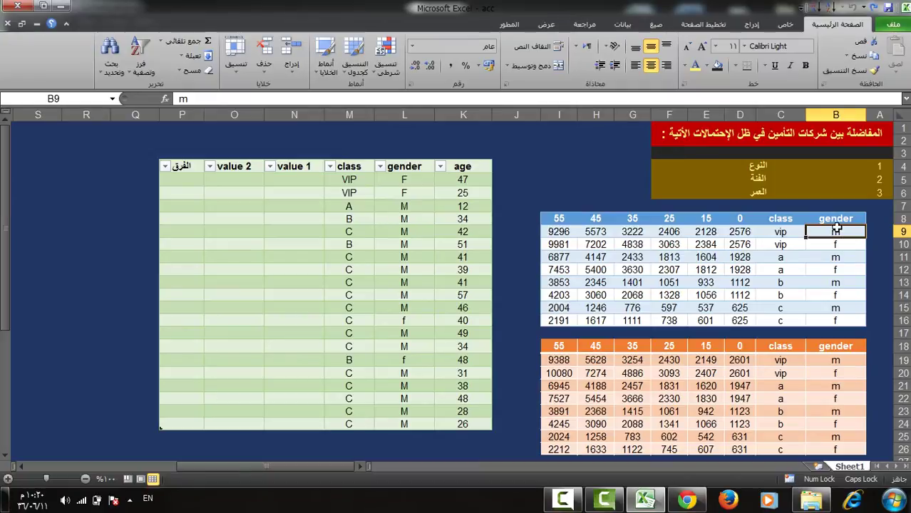
click(789, 234)
click(741, 243)
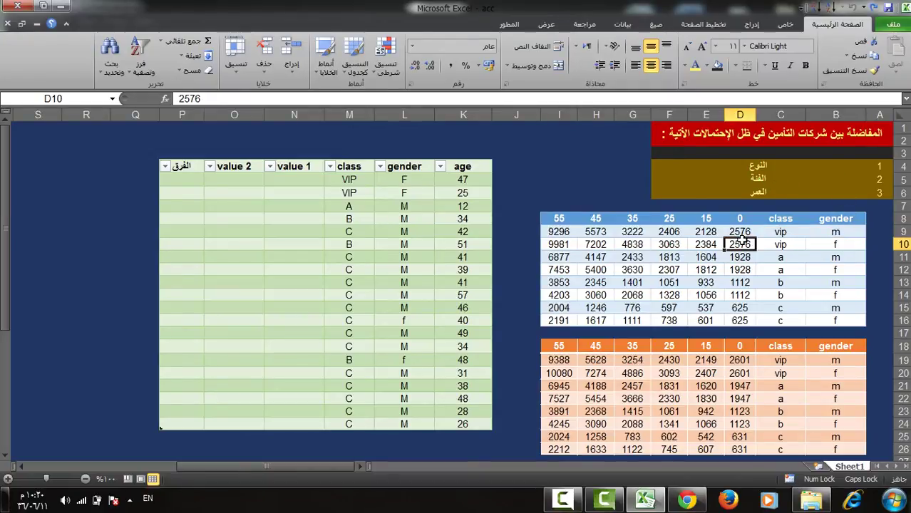
click(830, 233)
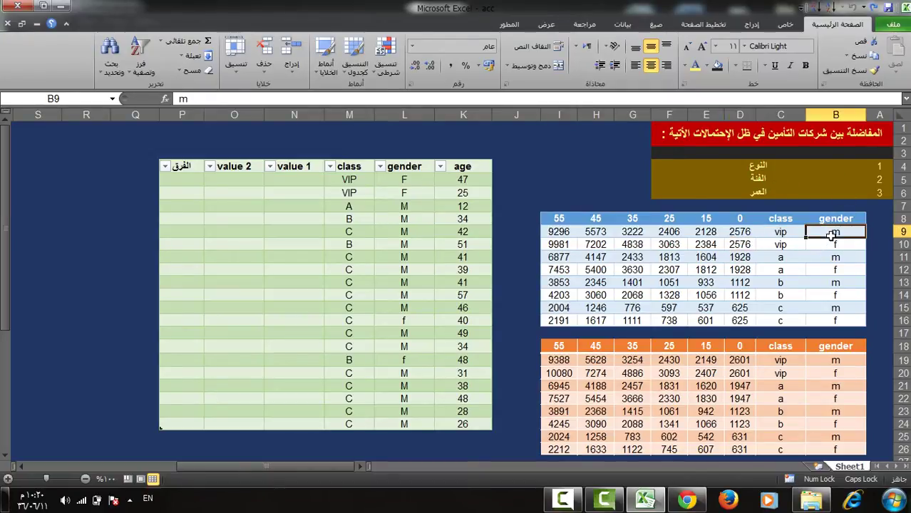
click(782, 233)
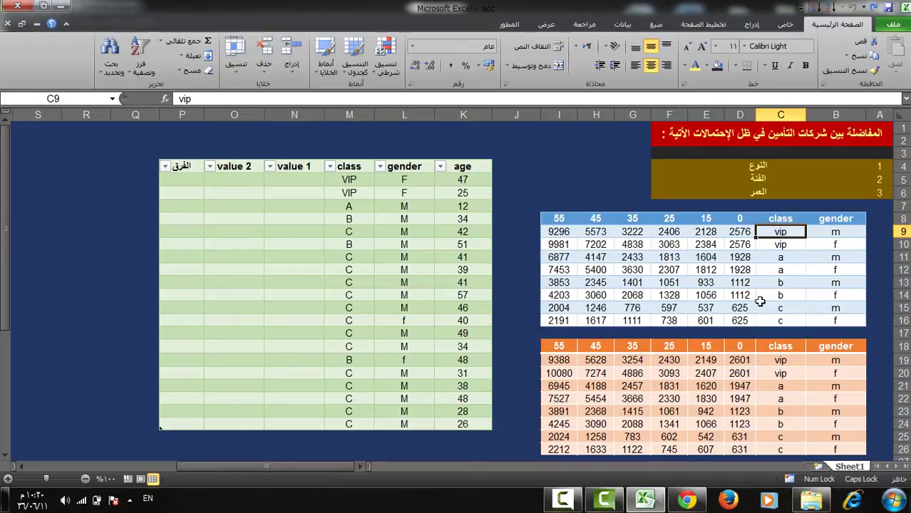
Step: Compare VIP male premiums across the 0 to 55 age bracket headers
click(734, 271)
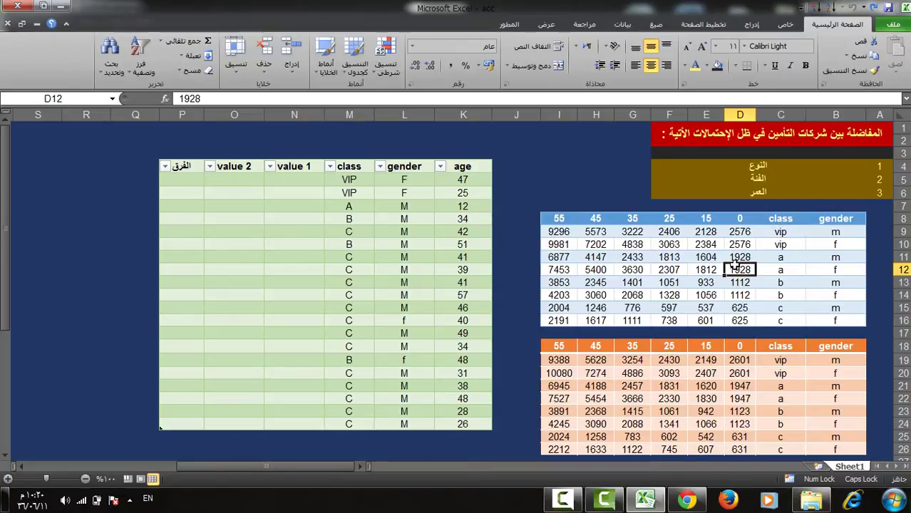
click(734, 220)
click(707, 219)
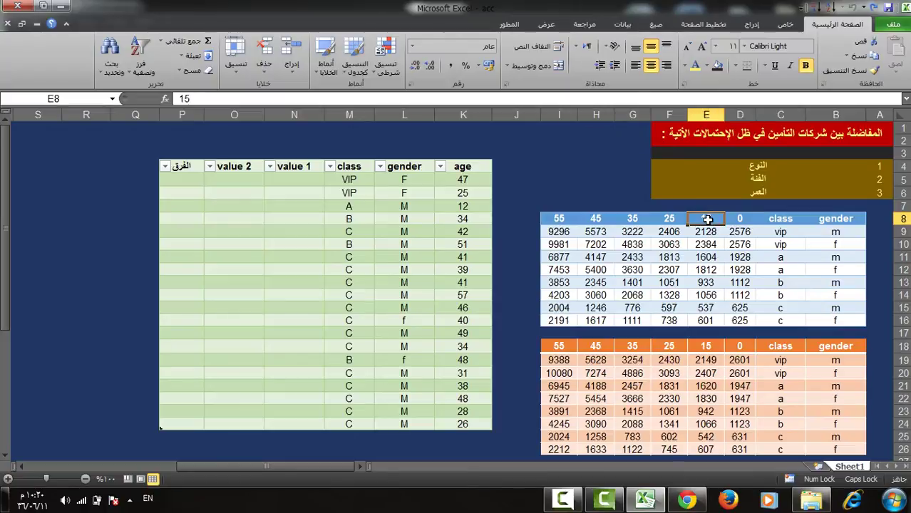
click(747, 234)
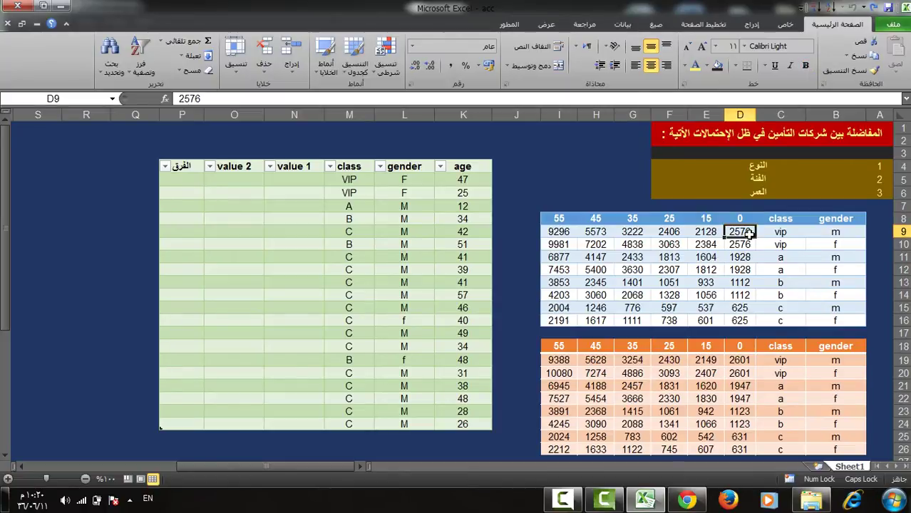
click(844, 234)
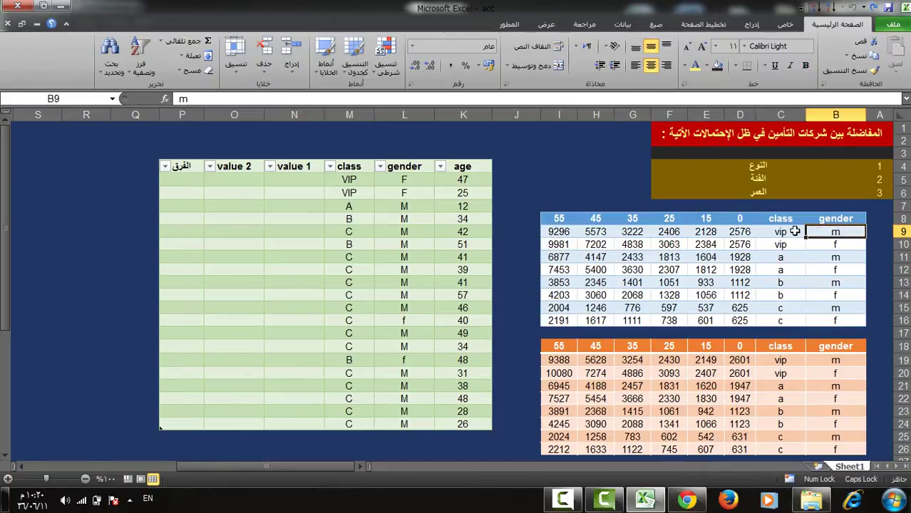
click(797, 235)
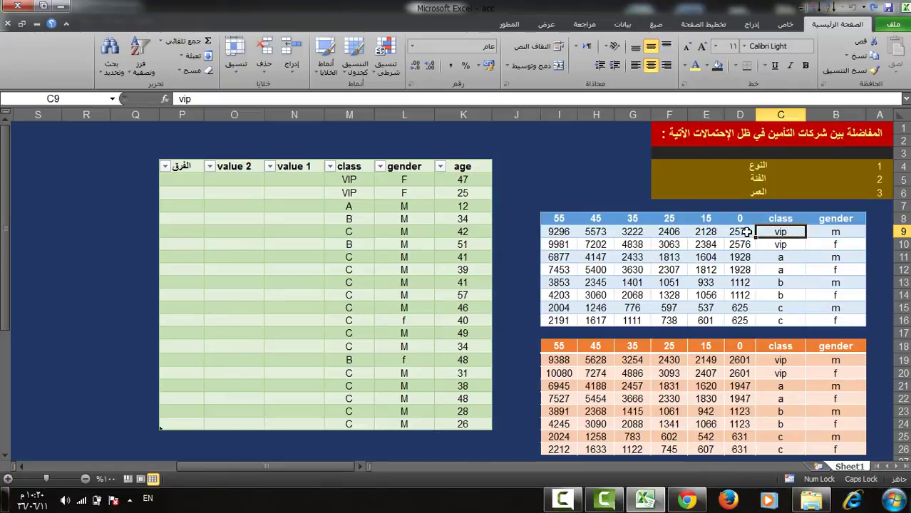
click(745, 233)
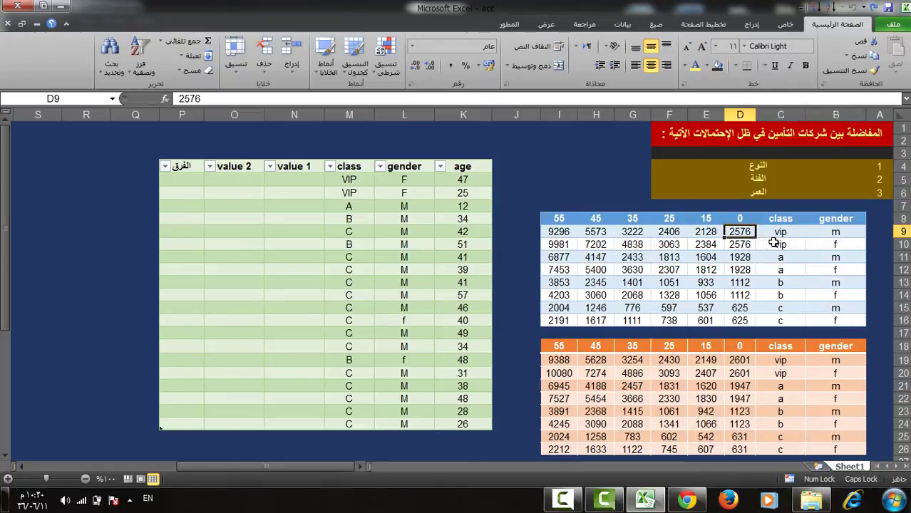
click(711, 233)
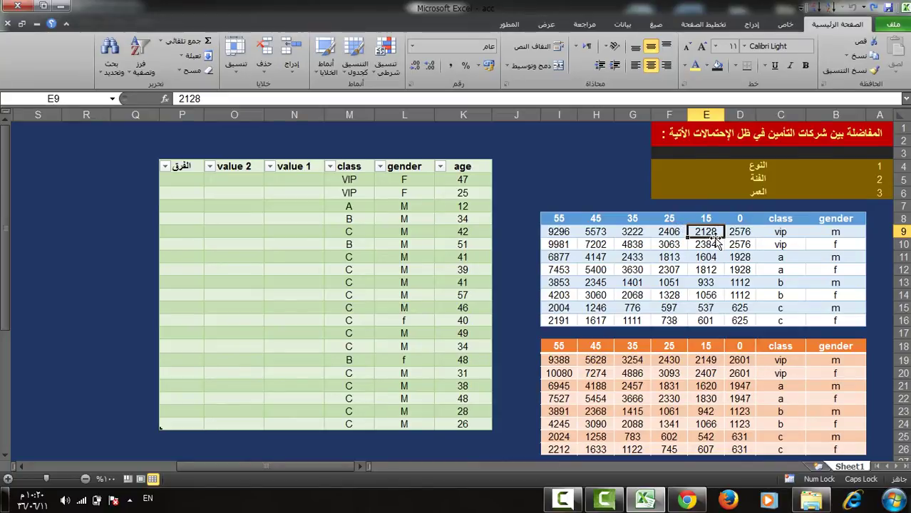
click(668, 221)
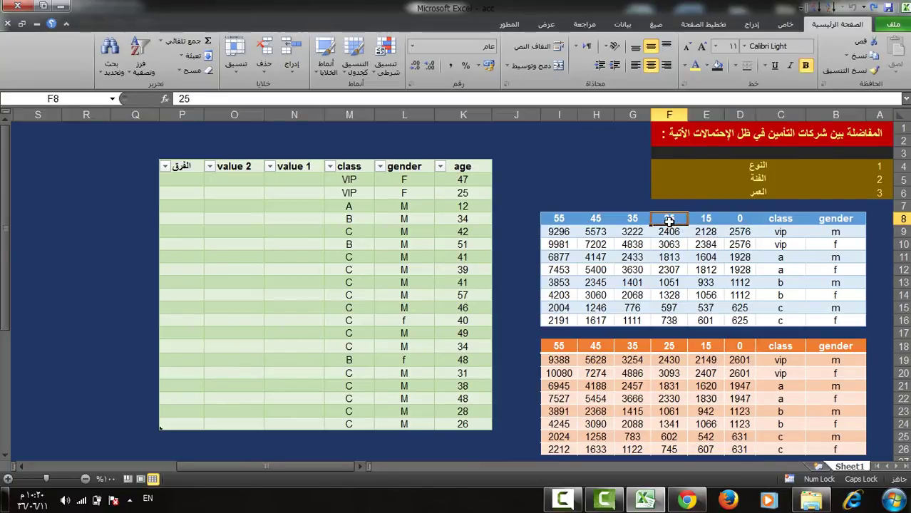
click(641, 218)
drag(669, 232, 746, 295)
click(746, 295)
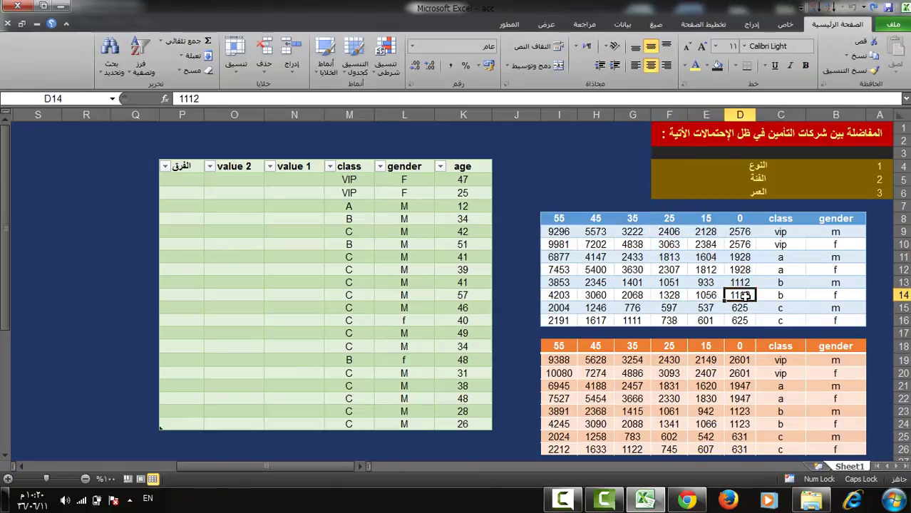
click(673, 234)
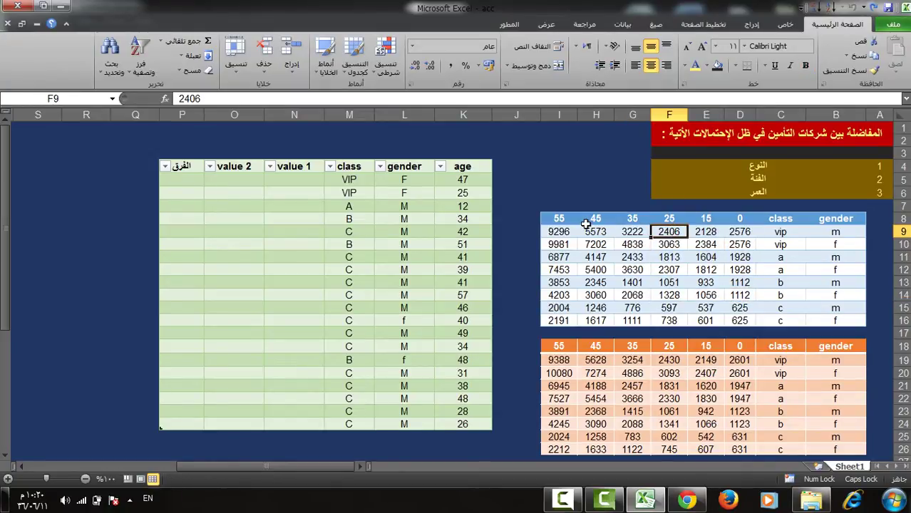
click(628, 233)
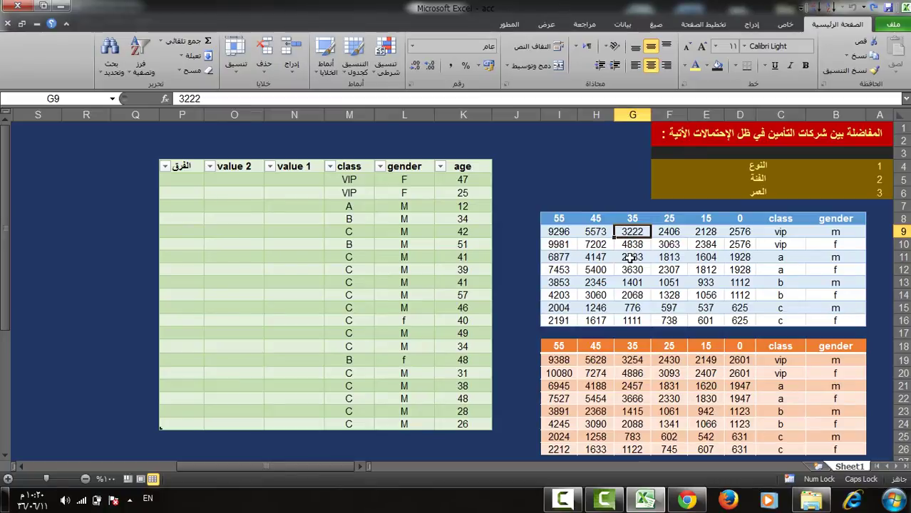
click(595, 217)
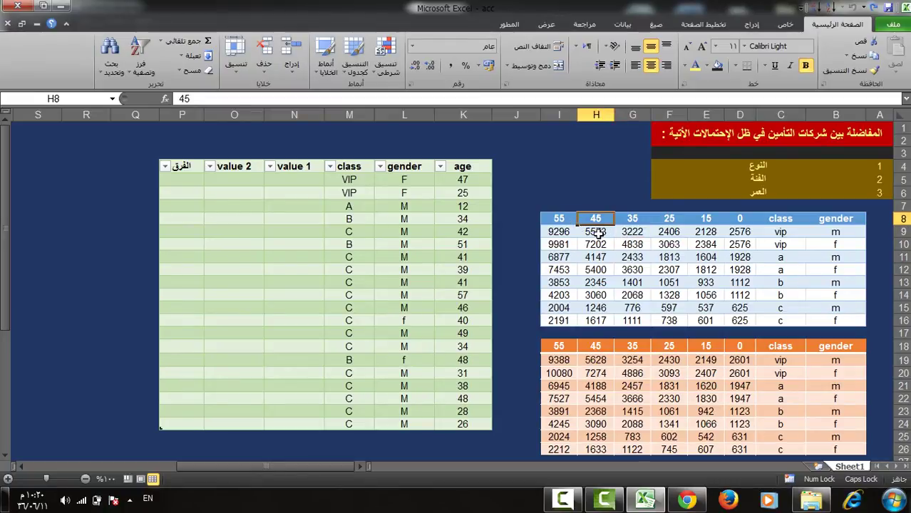
click(596, 232)
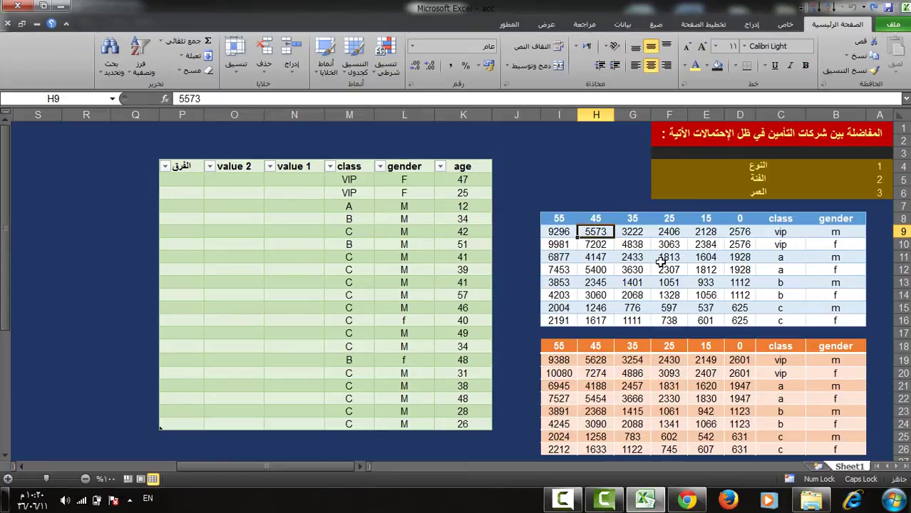
click(559, 221)
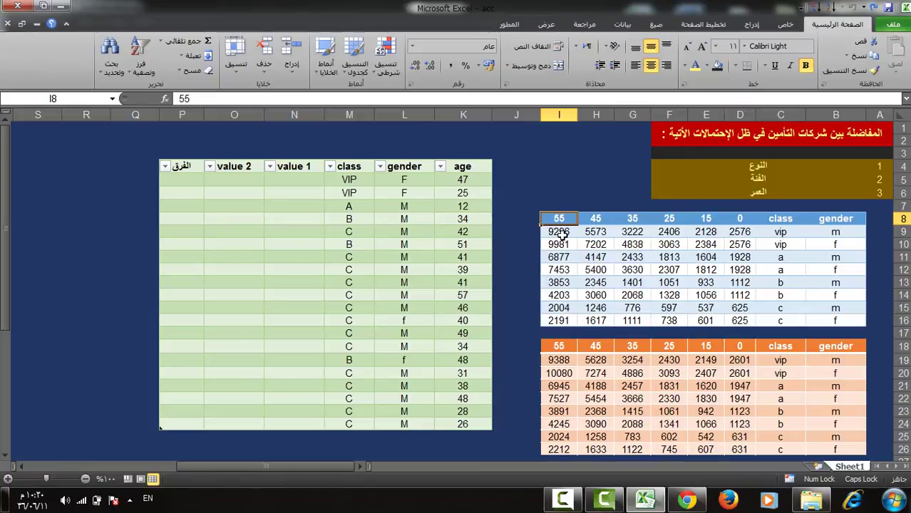
mouse_move(561, 235)
mouse_down()
mouse_move(587, 255)
mouse_move(552, 234)
mouse_up()
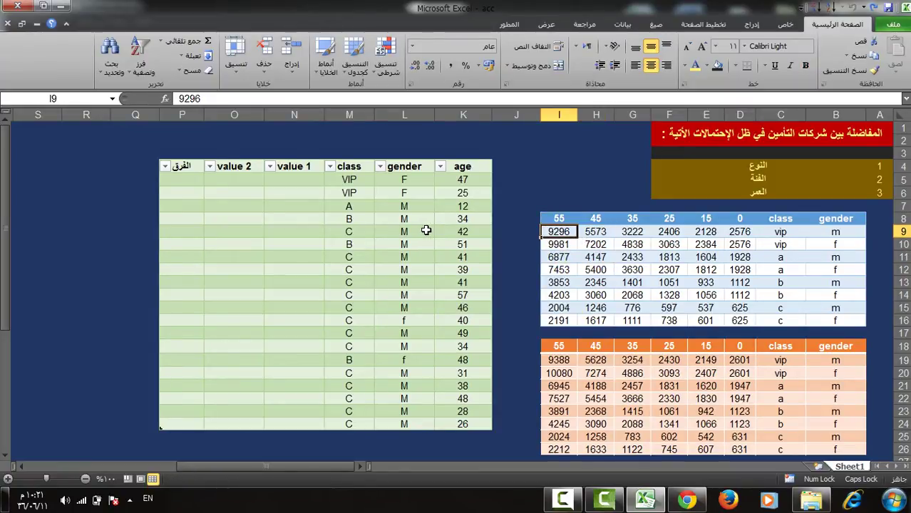
Step: Check the clients' ages (47, 25, 34, 42) and the 45 age bracket before choosing N5
click(463, 181)
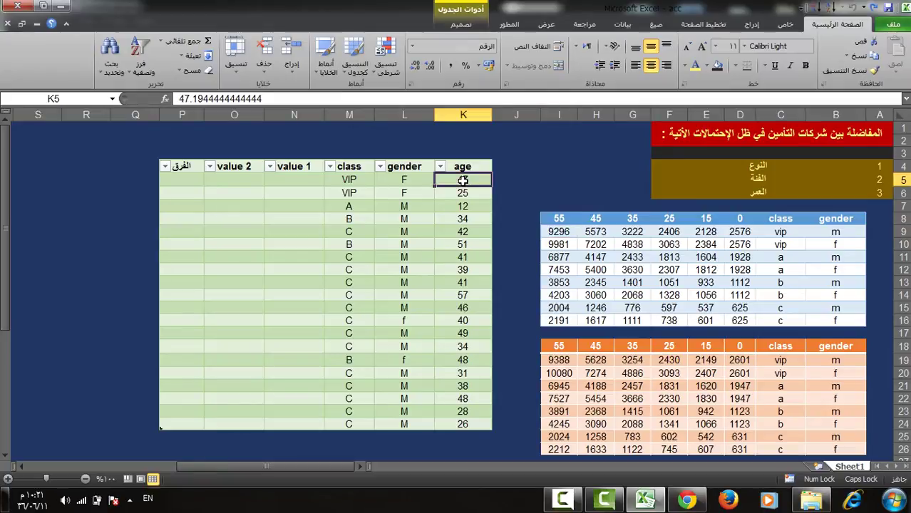
click(465, 193)
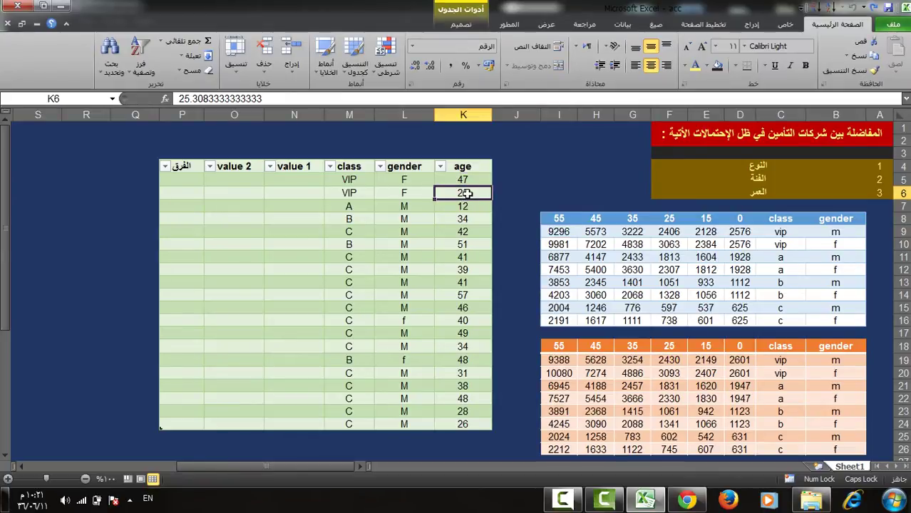
click(464, 206)
click(465, 218)
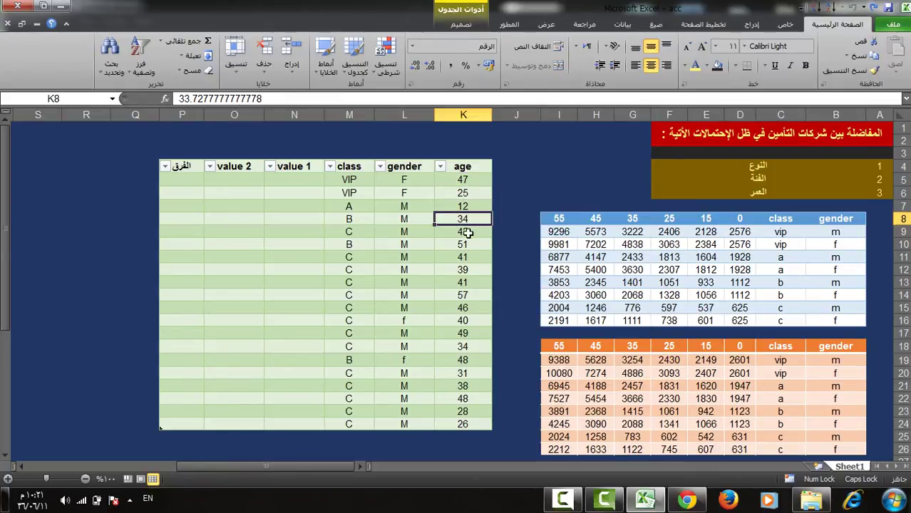
click(465, 232)
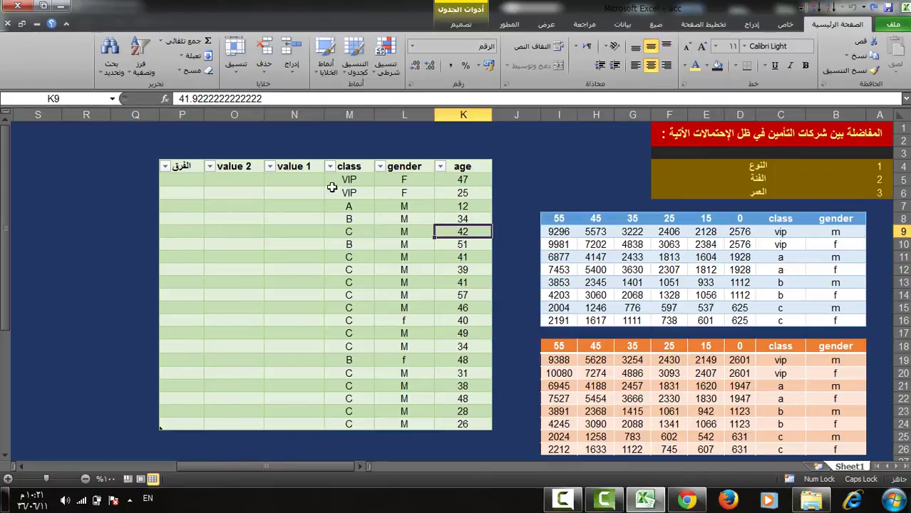
click(308, 181)
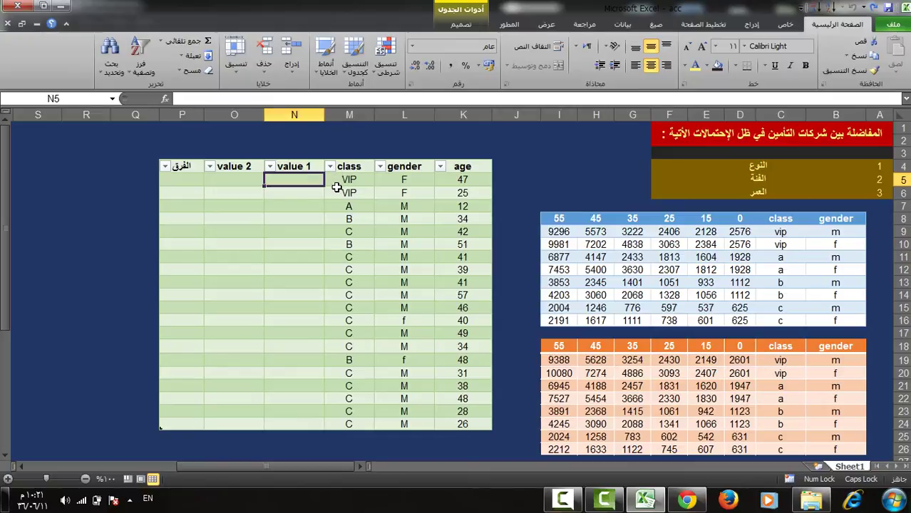
click(462, 179)
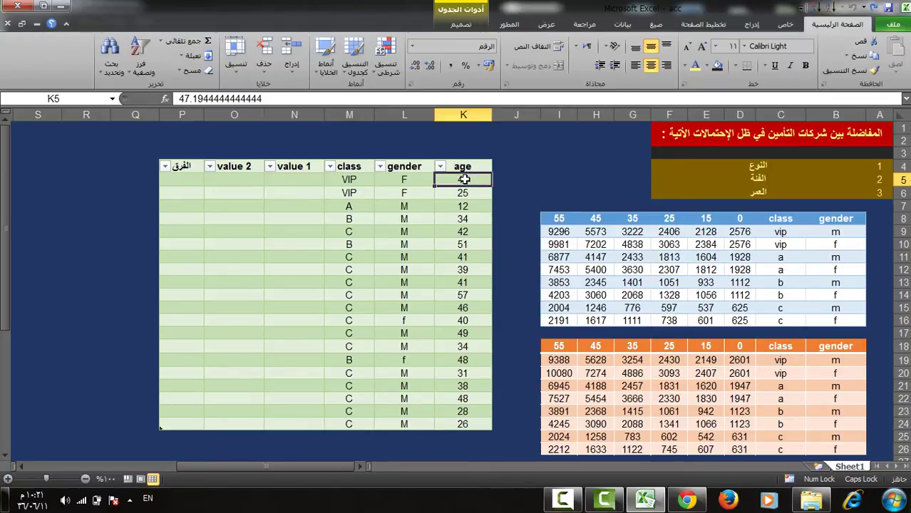
click(589, 221)
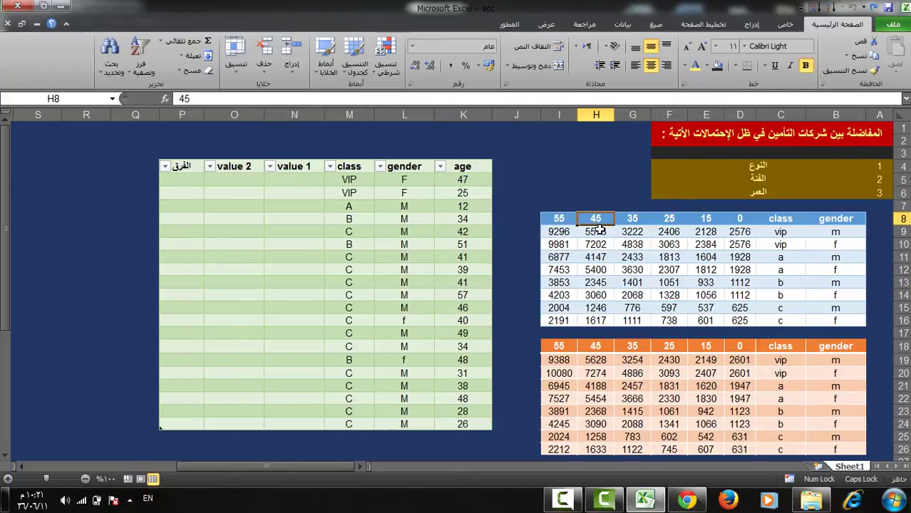
click(307, 182)
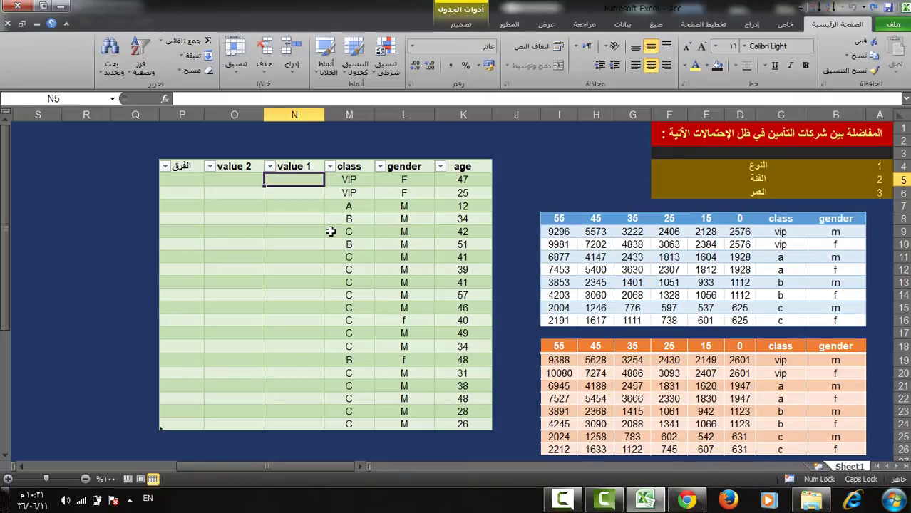
Step: Start an INDEX formula over the premium range in N5, then cancel it
text(=)
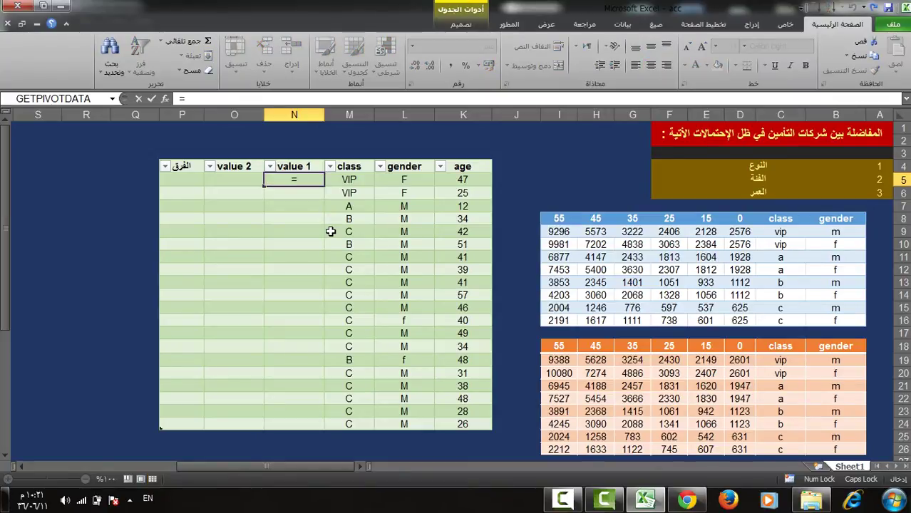
text(IN)
key(Tab)
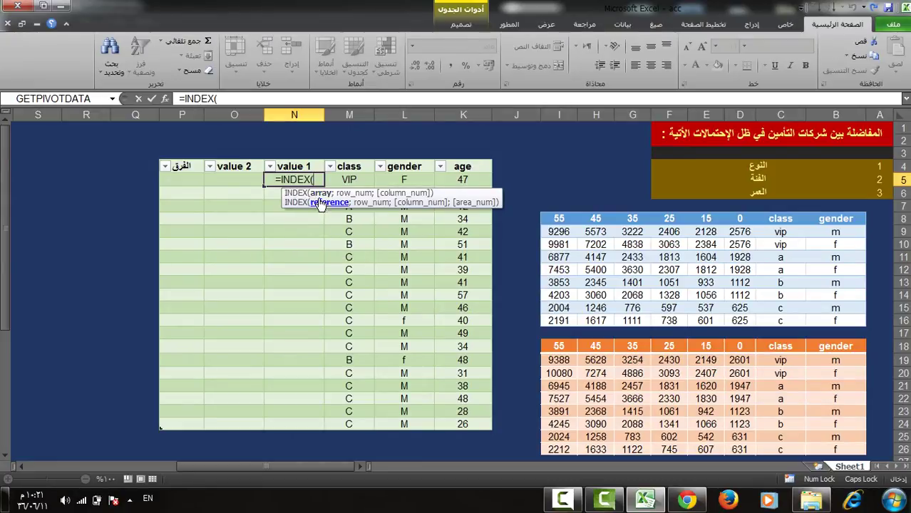
click(740, 231)
key(ctrl+shift+Down)
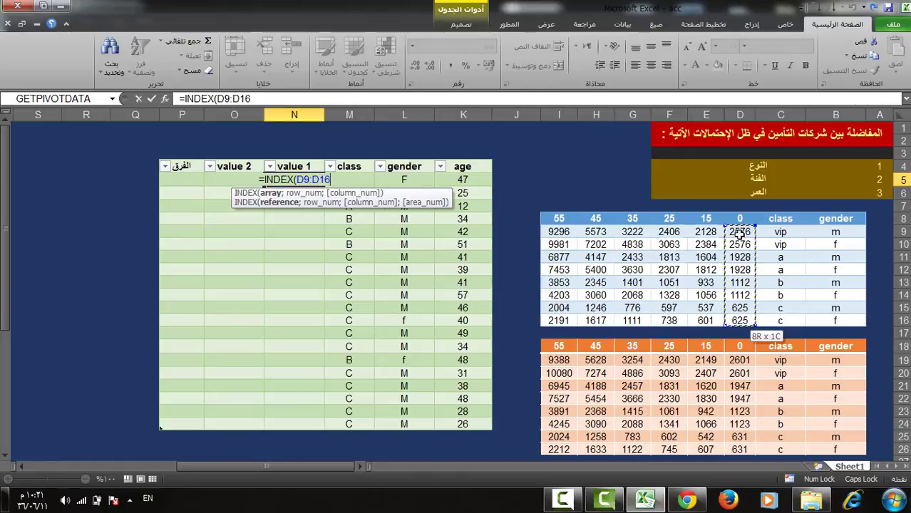
key(ctrl+shift+Left)
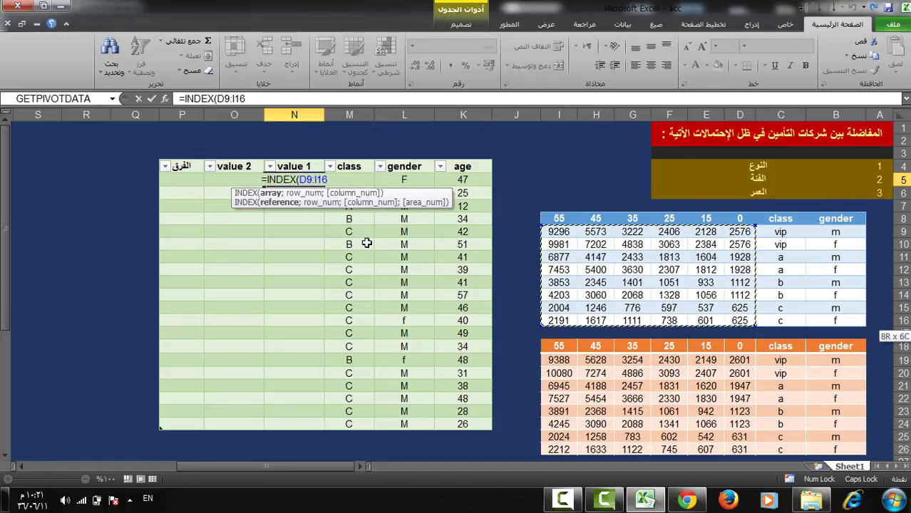
text(;)
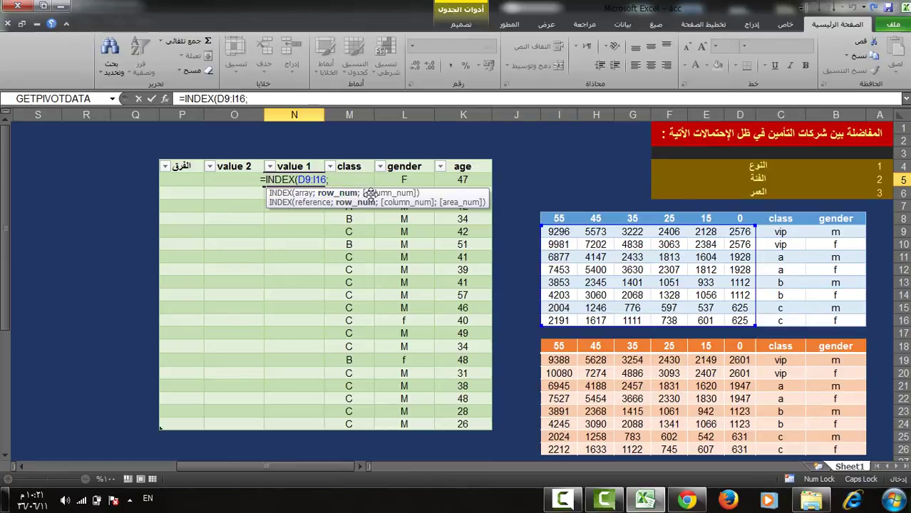
key(Escape)
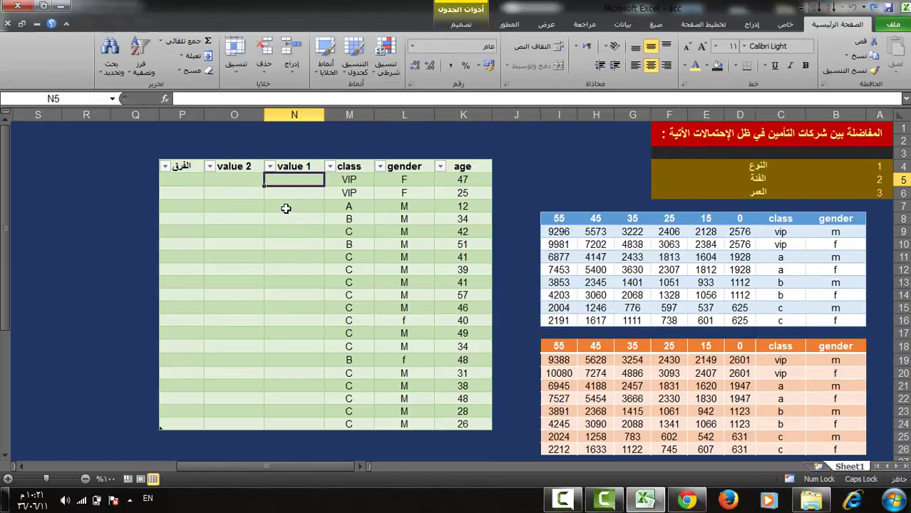
Step: Write =MATCH(L5&M5;B9:B16&C9:C16) in N5, joining gender and class
text(=)
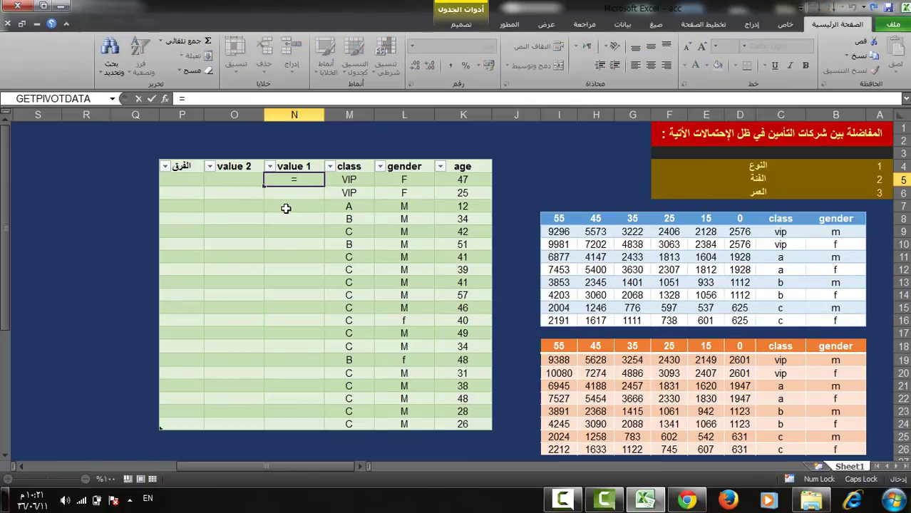
text(MATCH()
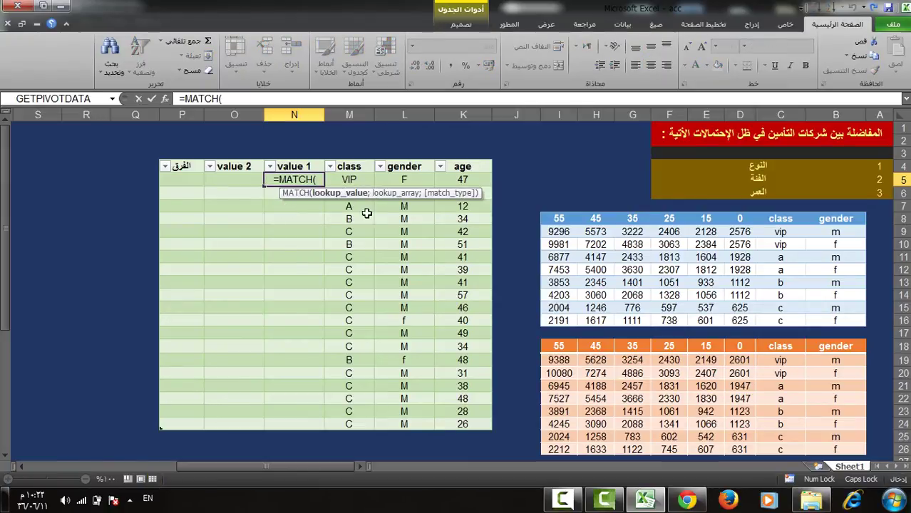
click(416, 180)
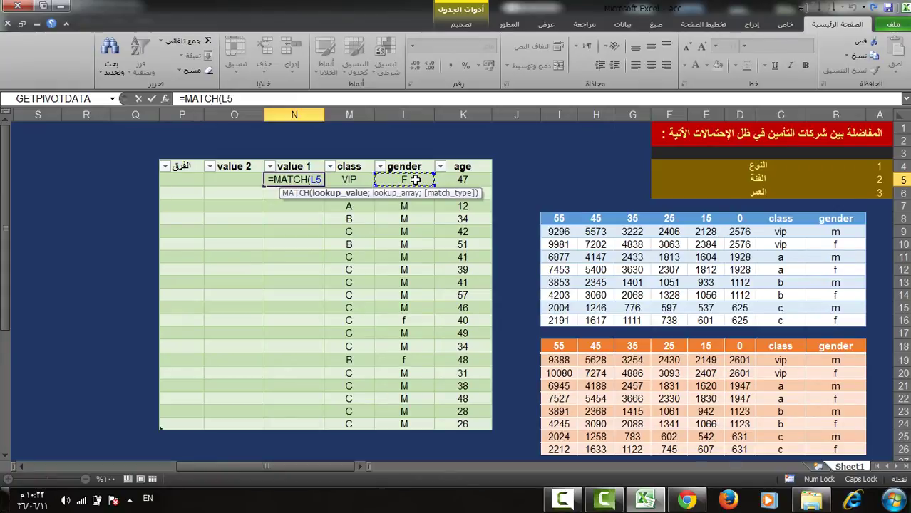
text(&)
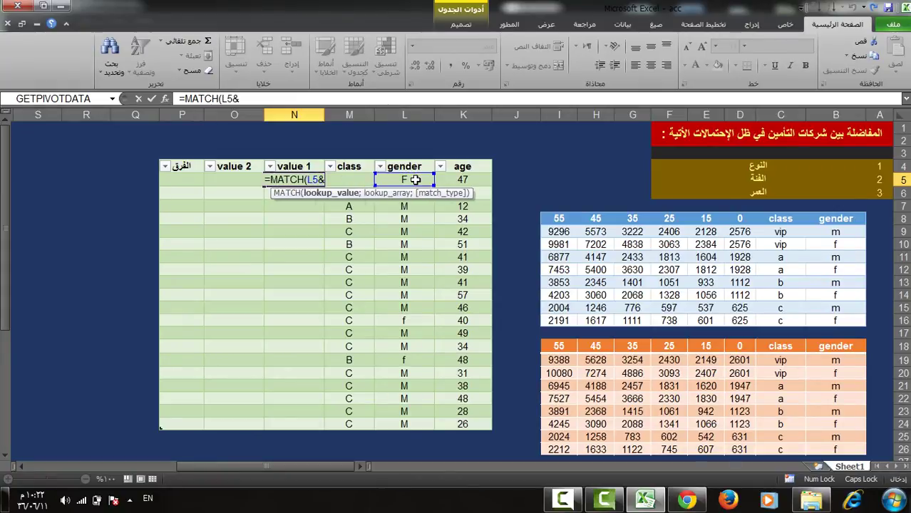
click(357, 206)
key(Up)
key(Up)
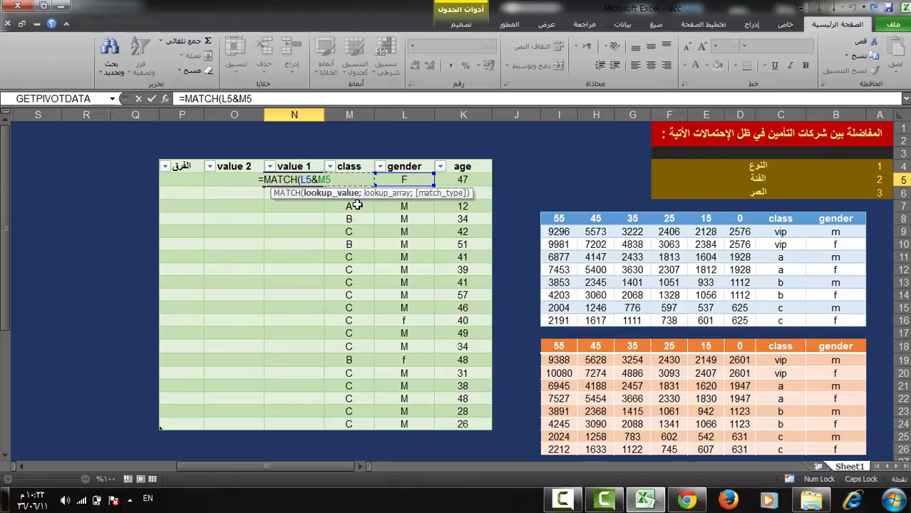
text(;)
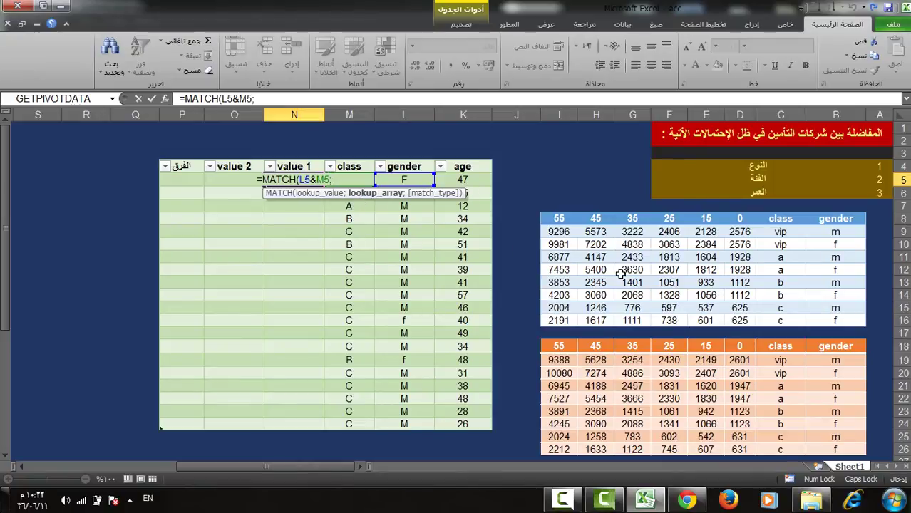
click(837, 234)
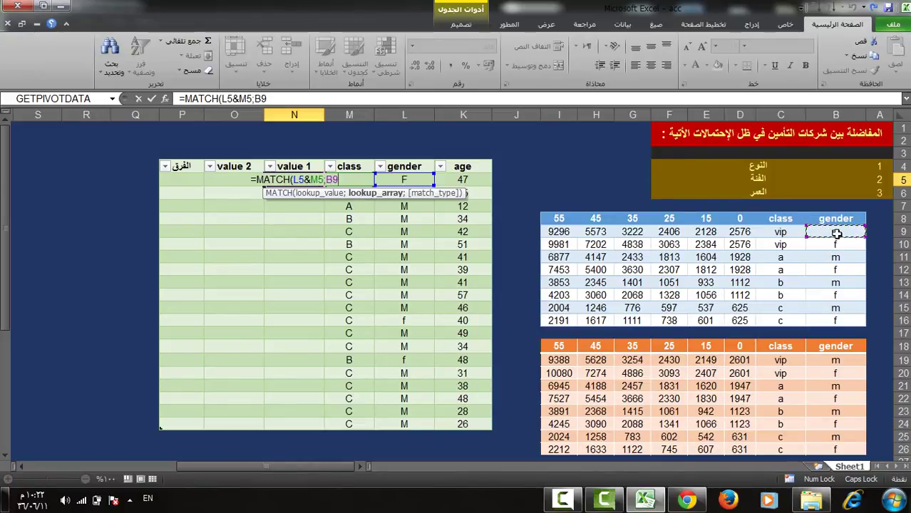
key(ctrl+shift+Down)
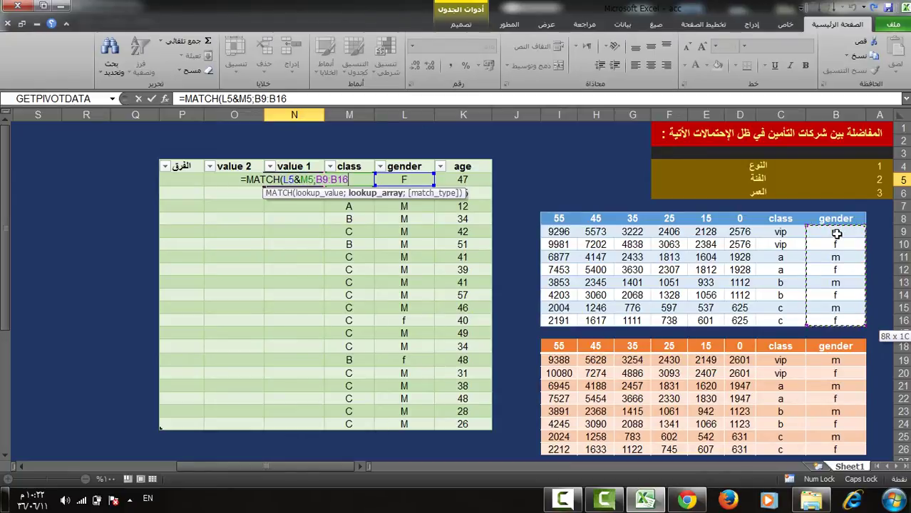
text(&)
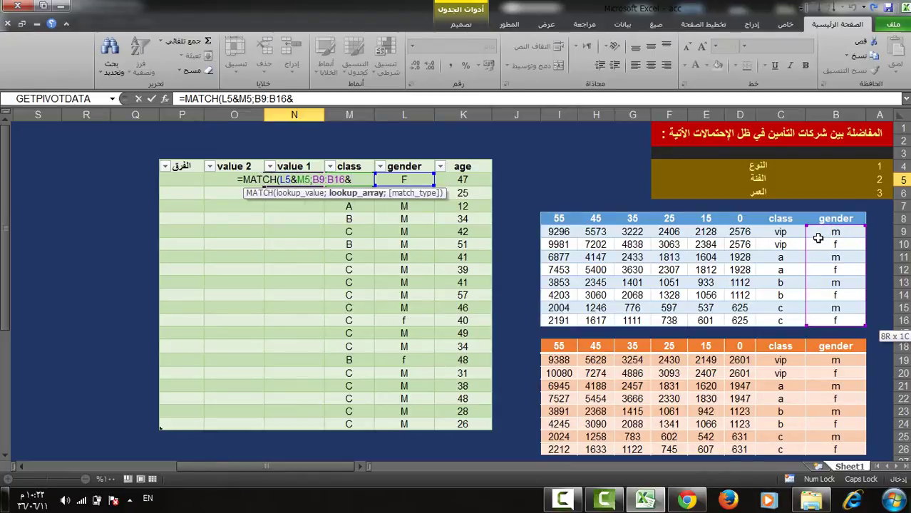
click(787, 234)
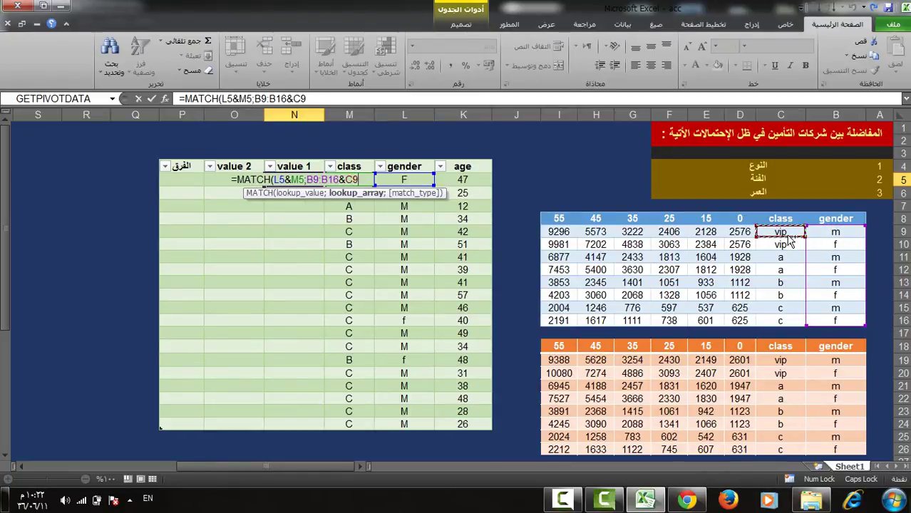
key(ctrl+shift+Down)
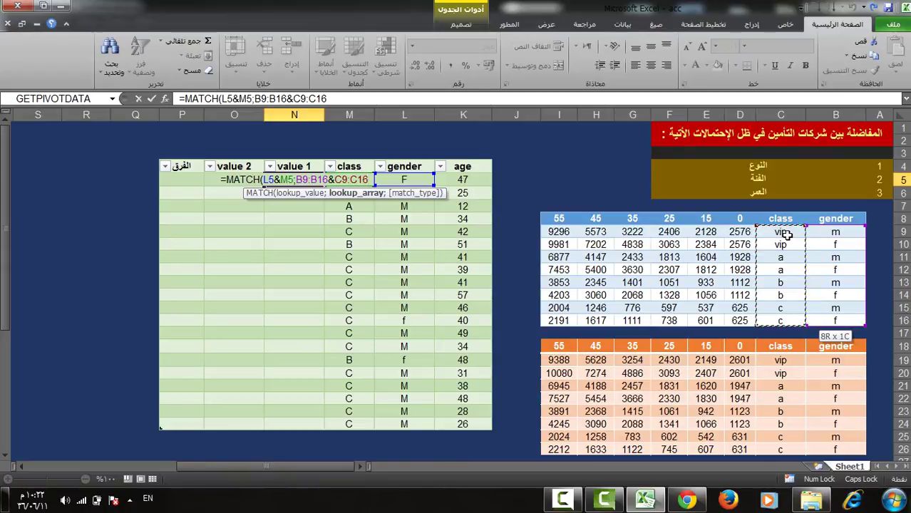
text())
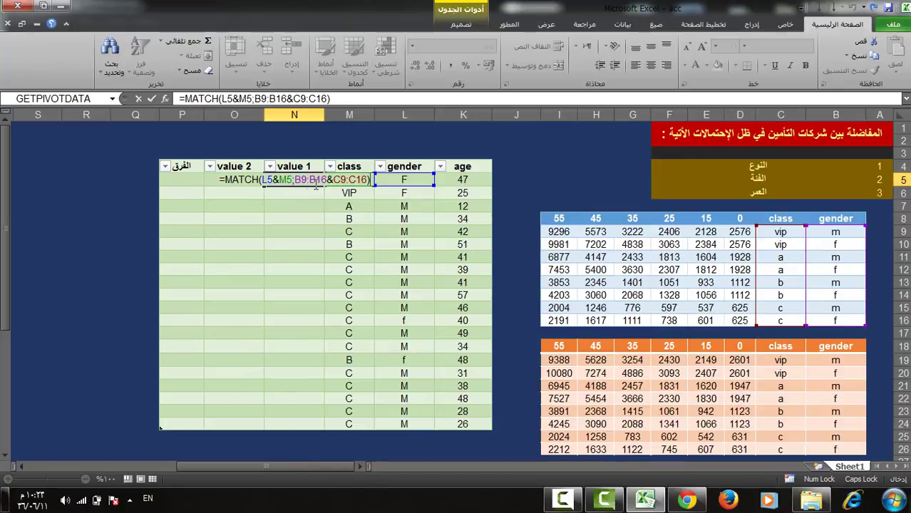
Step: Make the lookup ranges absolute and enter the MATCH as an array formula
drag(299, 179, 365, 180)
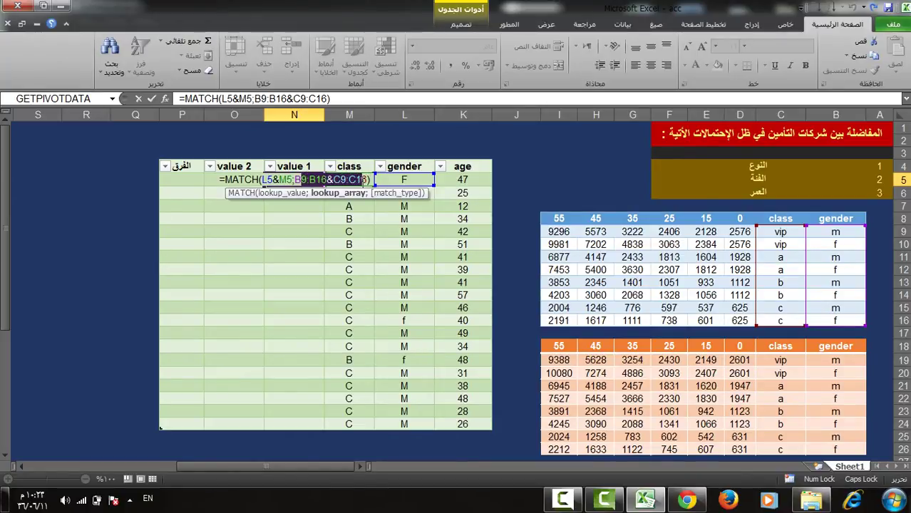
key(F4)
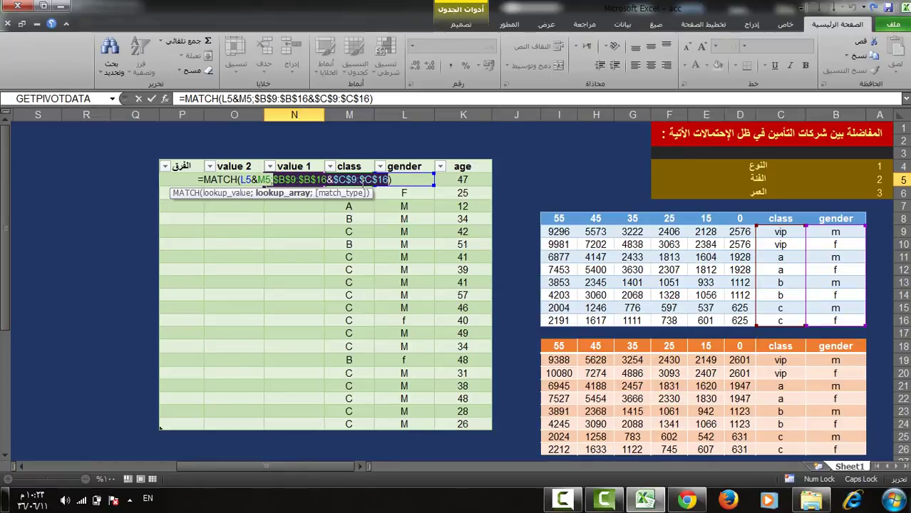
key(ctrl+shift+Return)
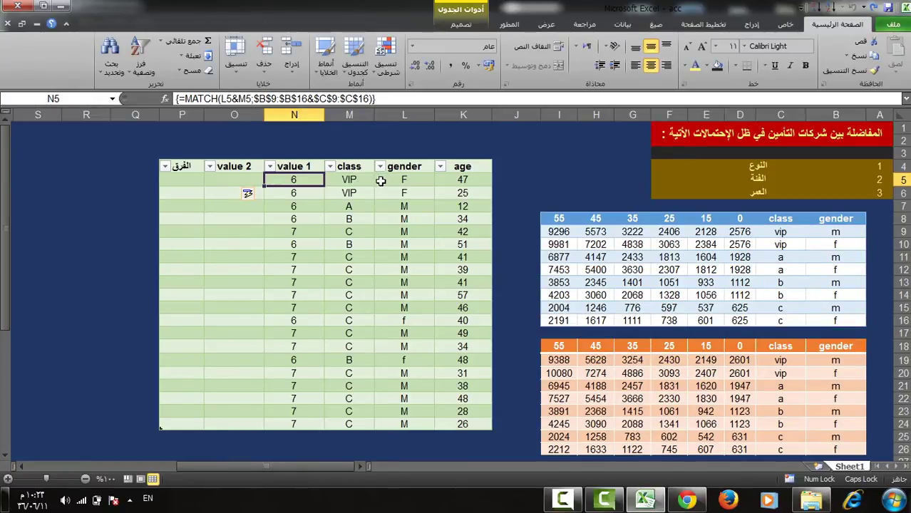
click(404, 180)
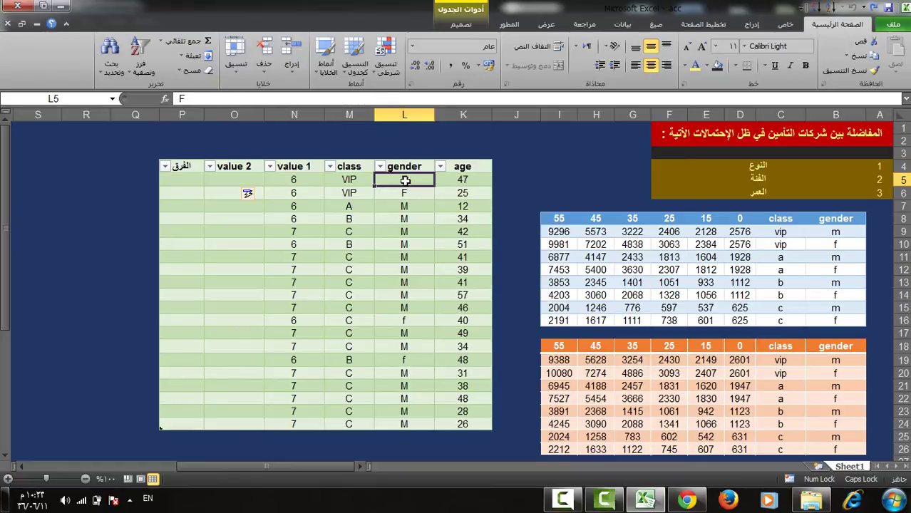
Step: Add exact match type 0 to the N5 MATCH and re-enter it as an array formula
click(363, 181)
double_click(308, 180)
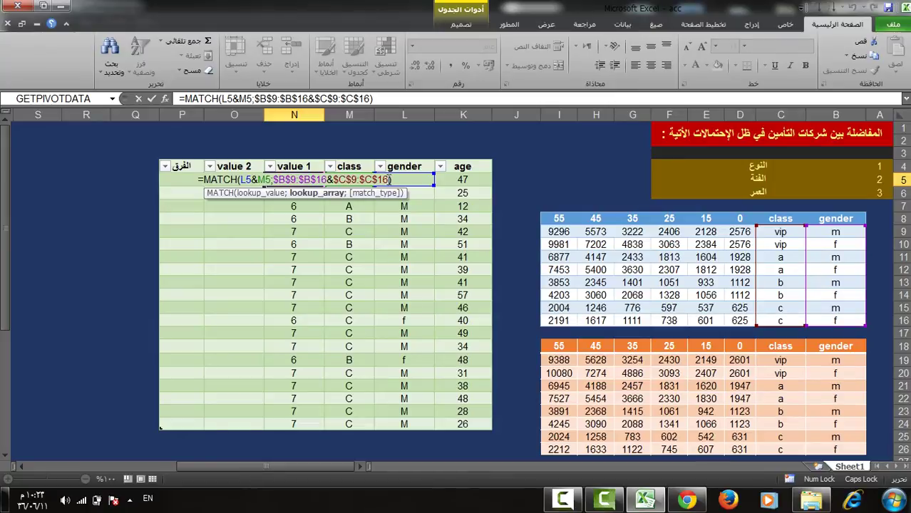
text(;)
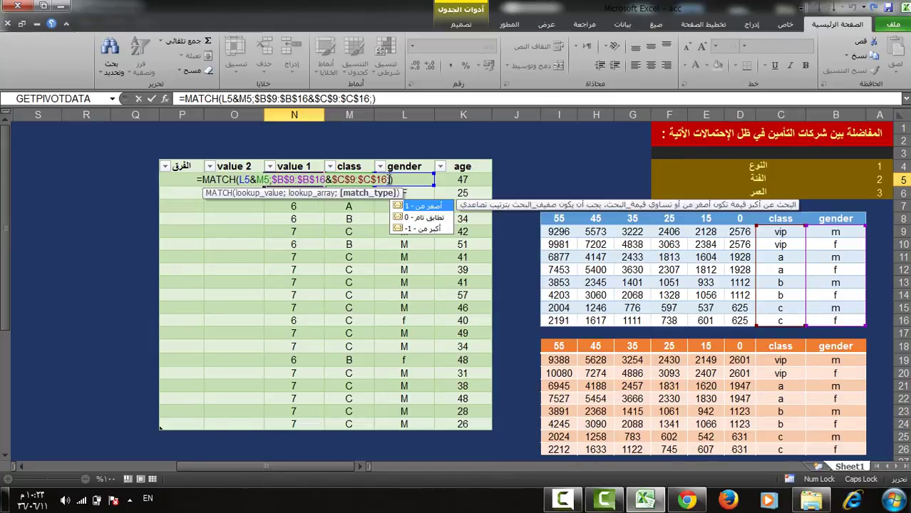
text(0)
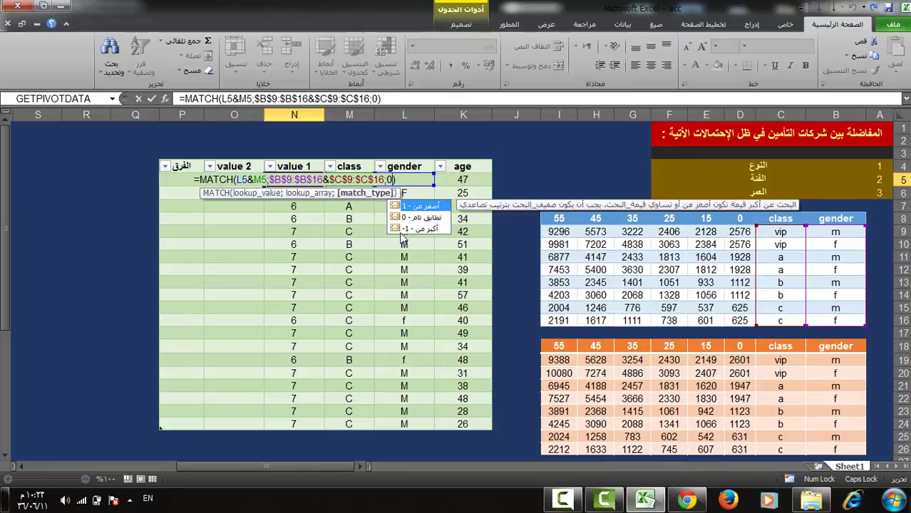
key(ctrl+shift+Return)
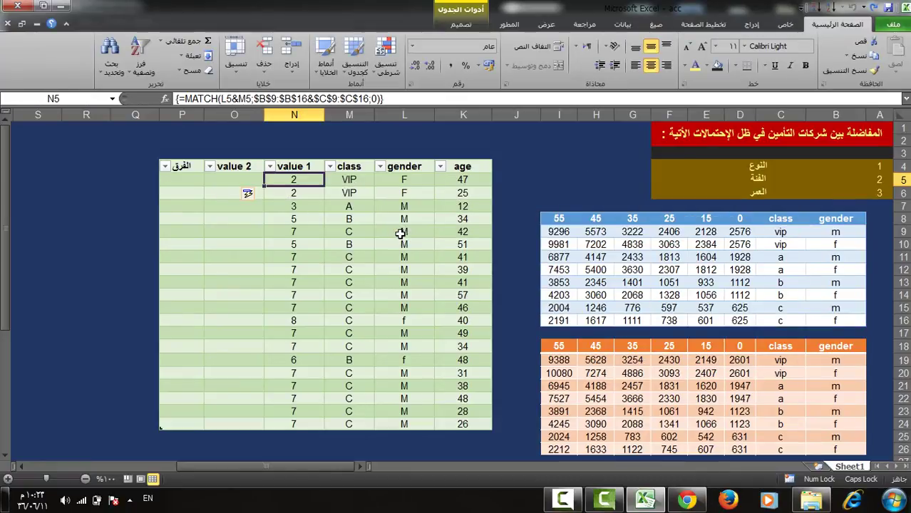
click(403, 180)
click(355, 181)
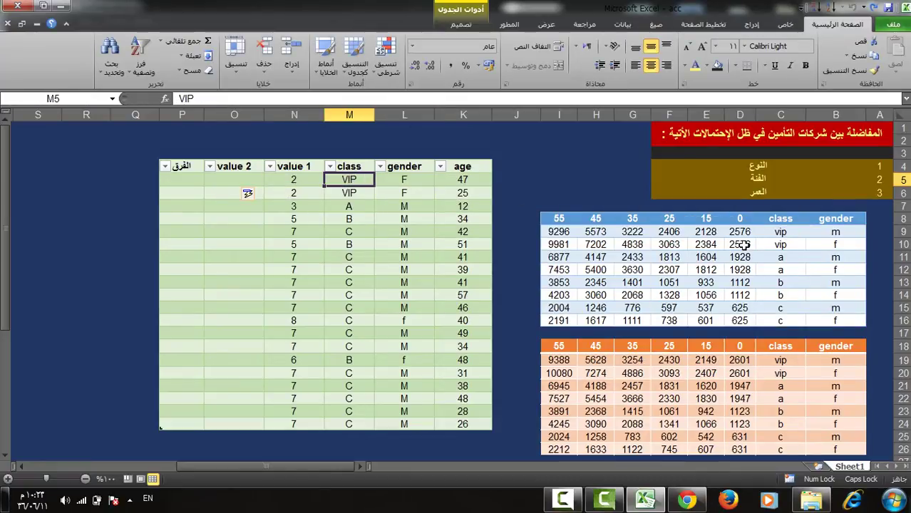
Step: Review the gender and class entries in the premium table
click(838, 244)
click(795, 245)
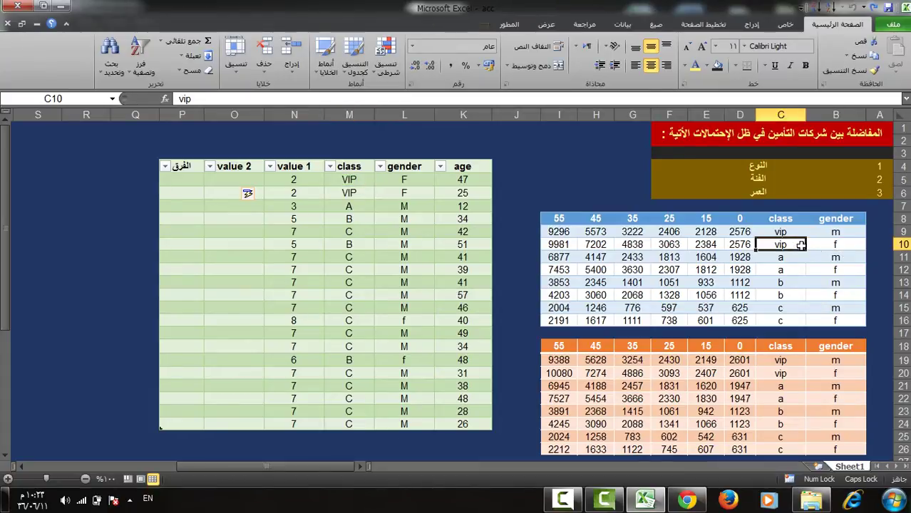
click(824, 244)
click(788, 245)
click(824, 233)
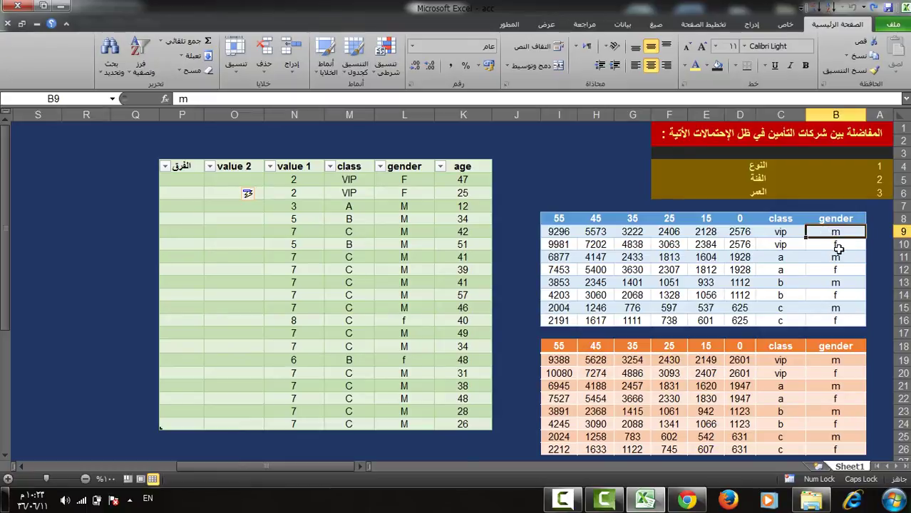
mouse_move(835, 245)
mouse_down()
mouse_move(834, 232)
mouse_move(838, 244)
mouse_up()
click(838, 256)
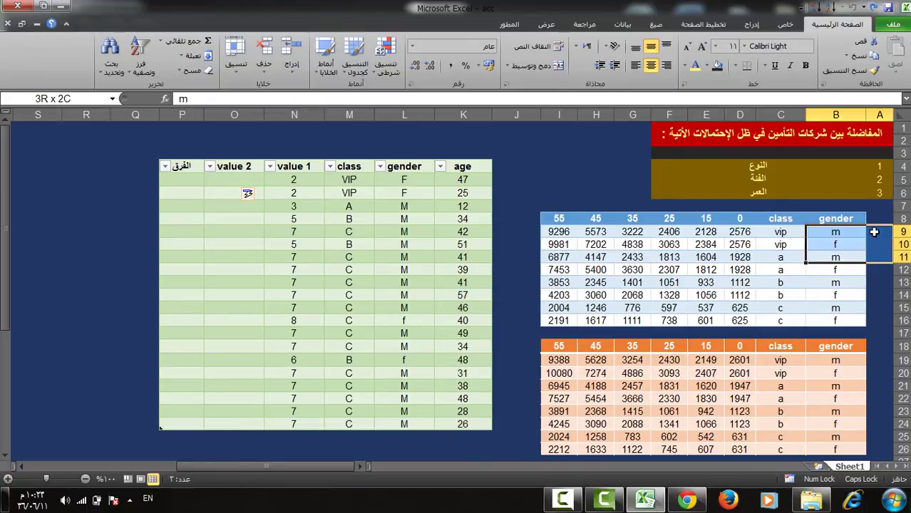
Step: Enter 1 in A9 and fill a series 1 to 8 down to A16
click(874, 232)
key(Left)
key(Right)
text(1)
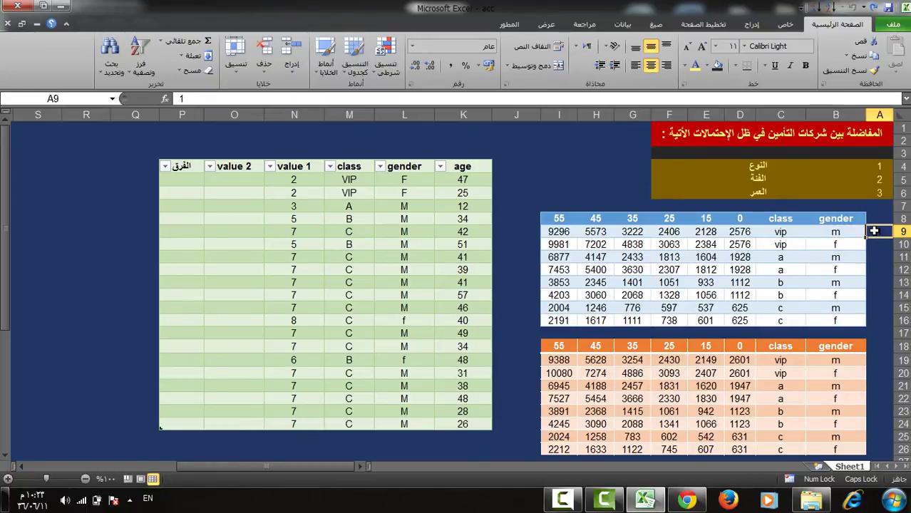
click(874, 237)
drag(867, 237, 869, 324)
click(850, 334)
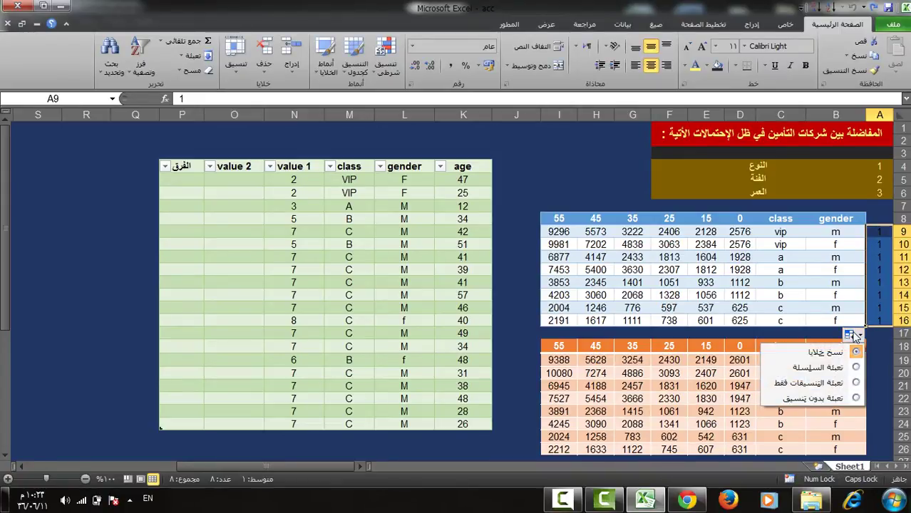
click(855, 370)
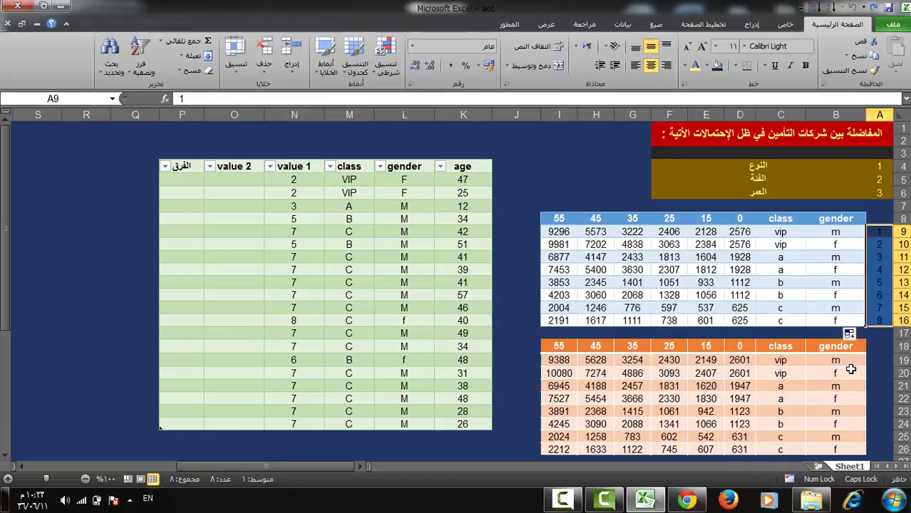
Step: Copy the B9:B16 gender column formatting onto A9:A16 with Format Painter
click(835, 234)
drag(835, 234, 836, 320)
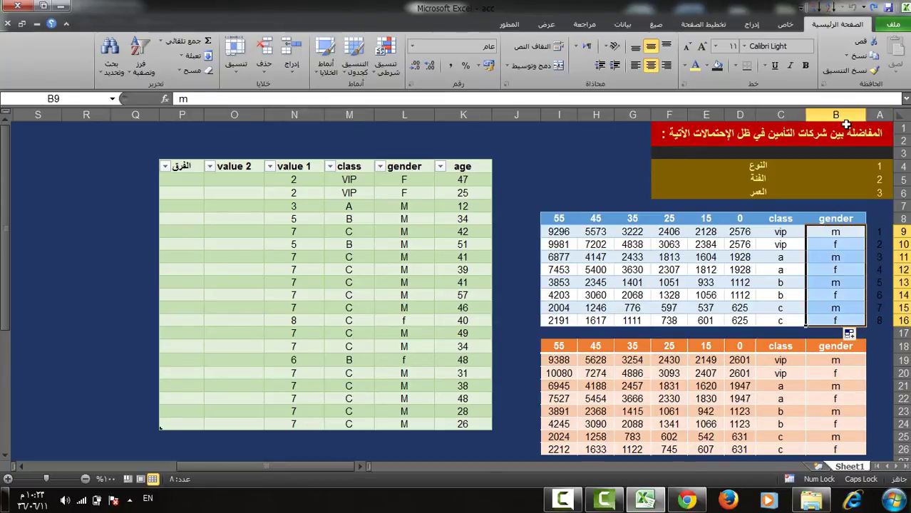
click(853, 71)
drag(879, 233, 879, 321)
click(794, 261)
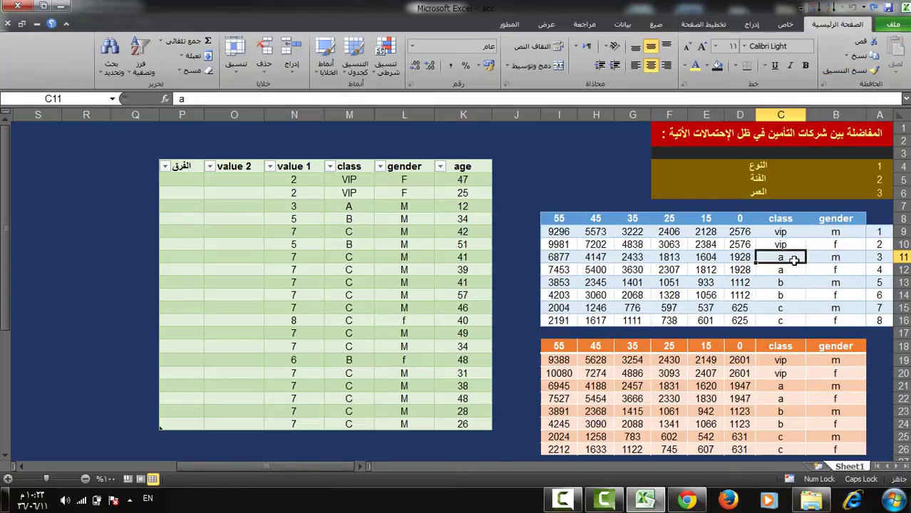
click(404, 184)
click(364, 183)
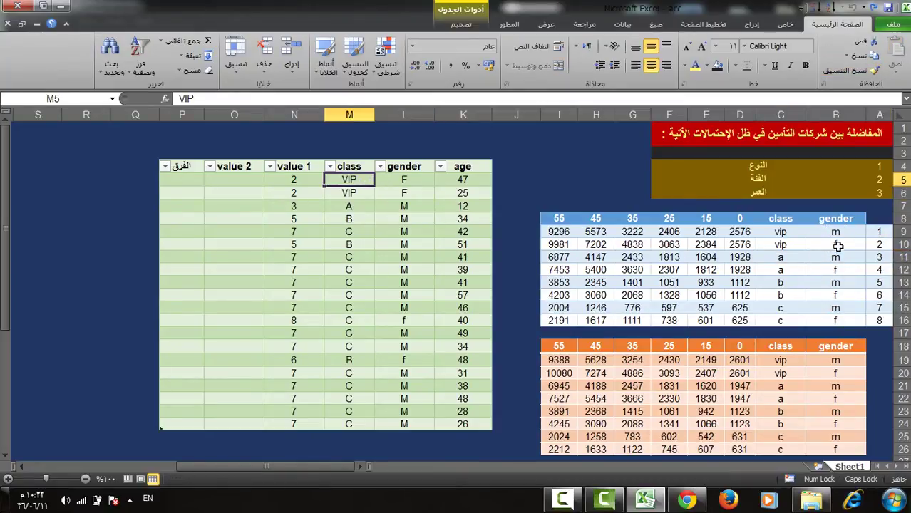
click(839, 246)
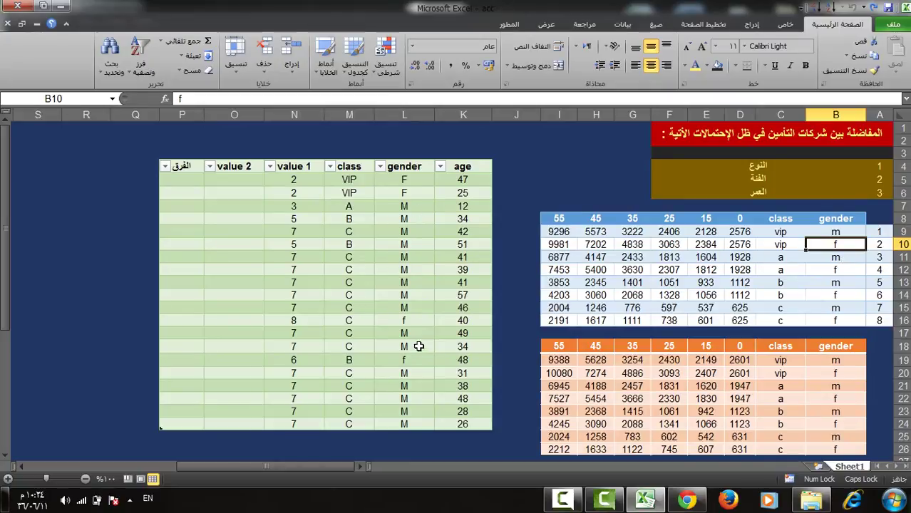
drag(405, 321, 314, 325)
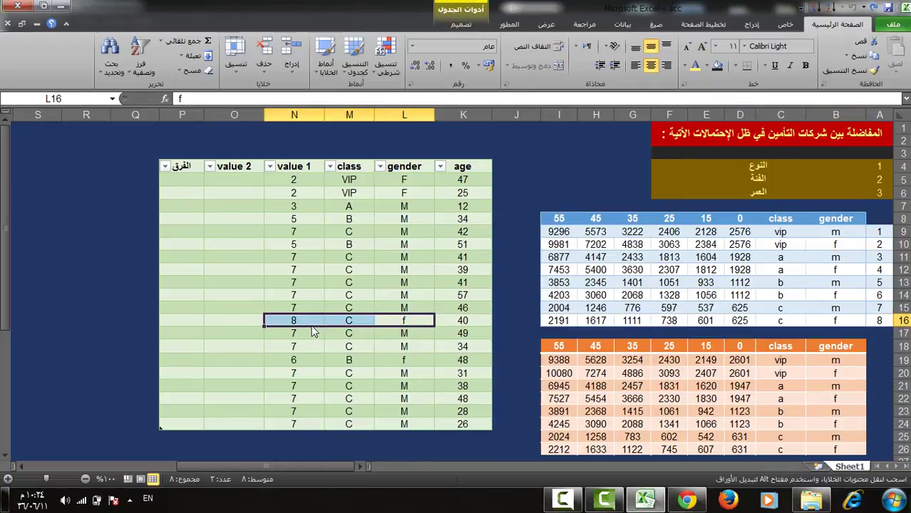
click(836, 322)
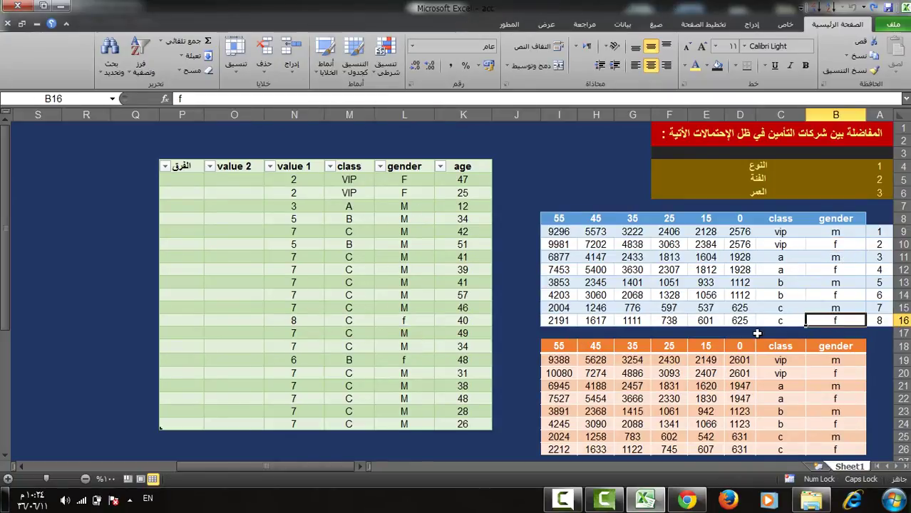
key(Left)
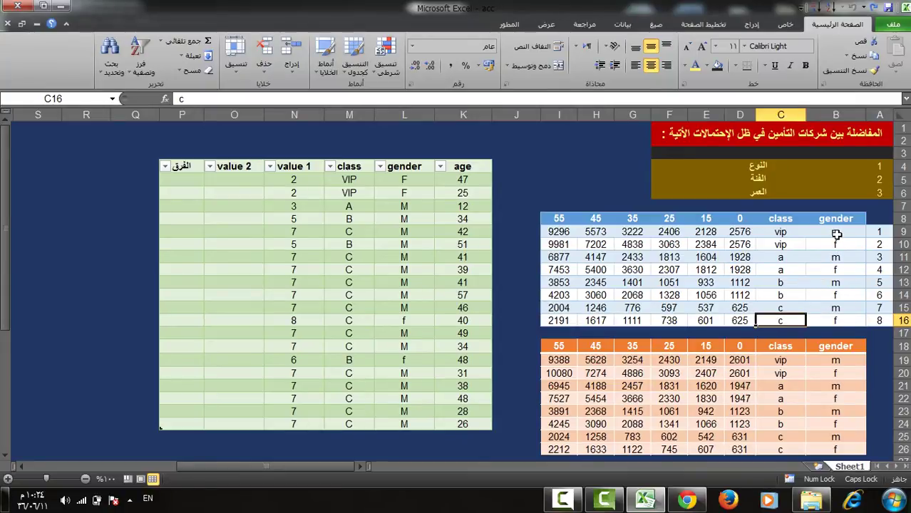
click(309, 206)
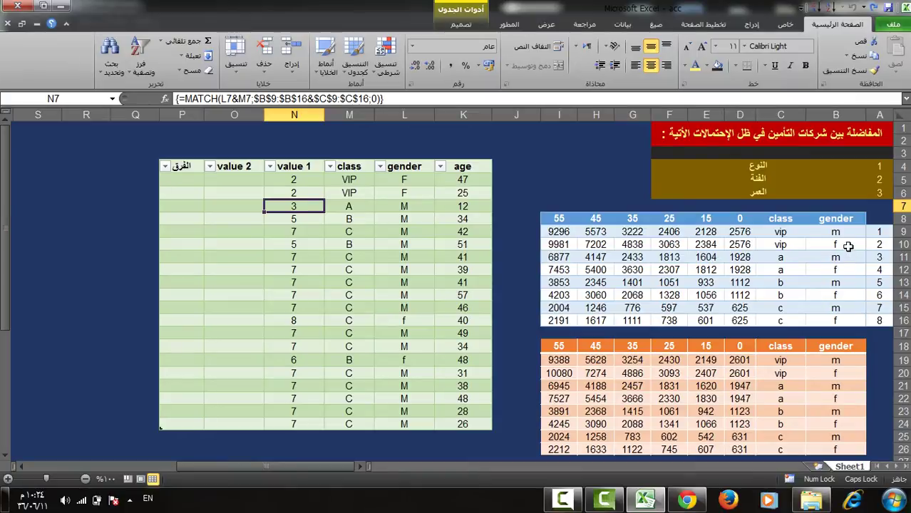
click(405, 423)
click(360, 424)
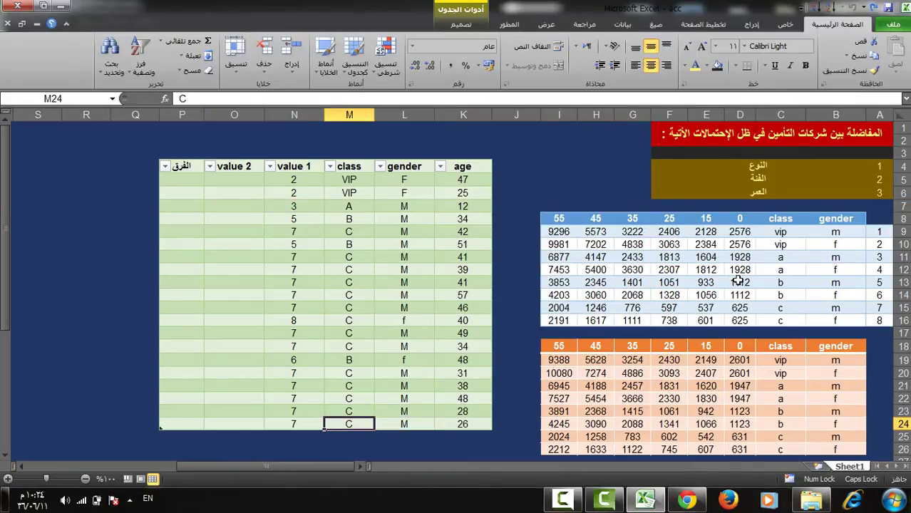
click(832, 309)
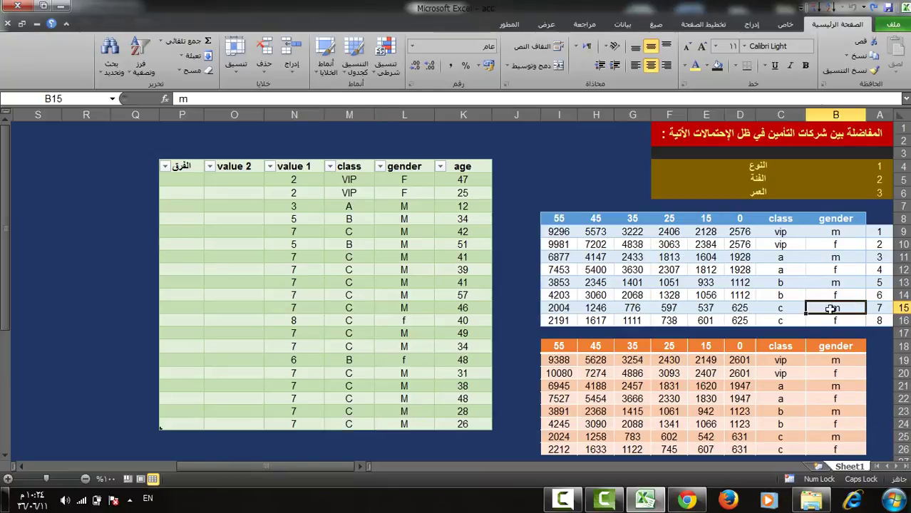
click(775, 310)
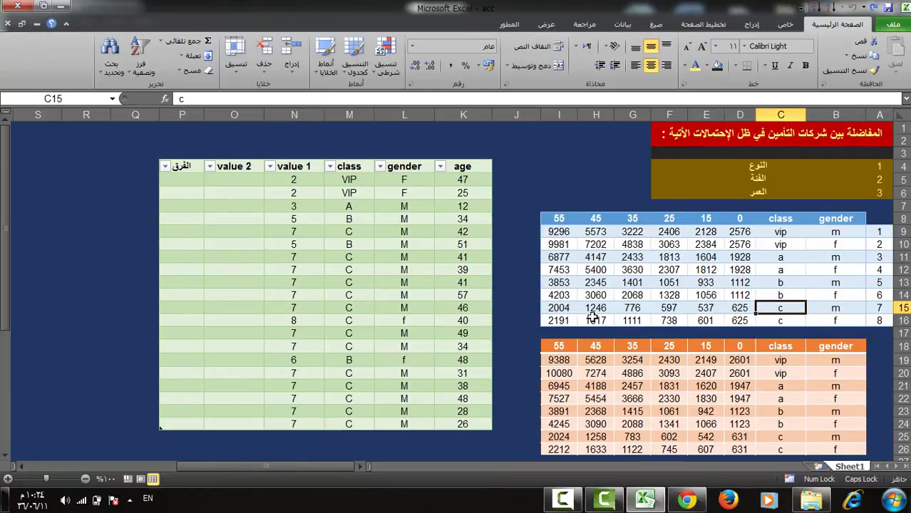
double_click(291, 180)
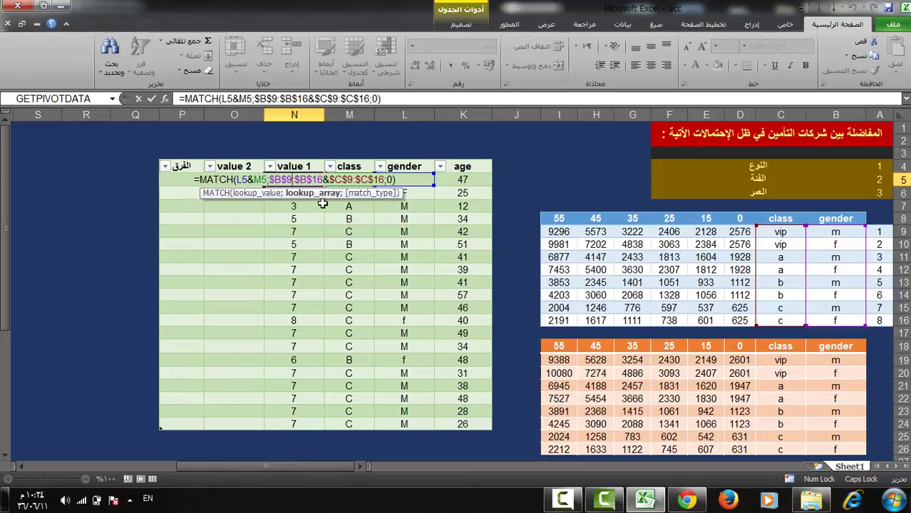
key(ctrl+shift+Return)
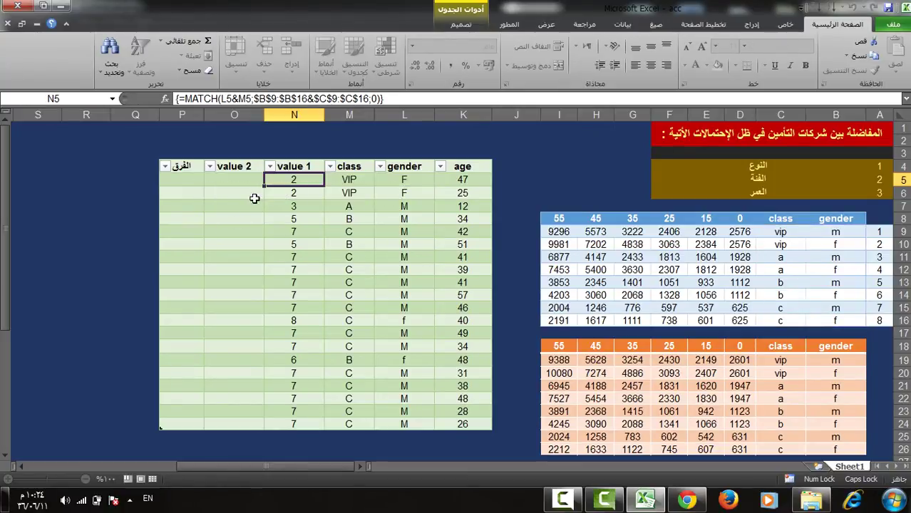
click(254, 179)
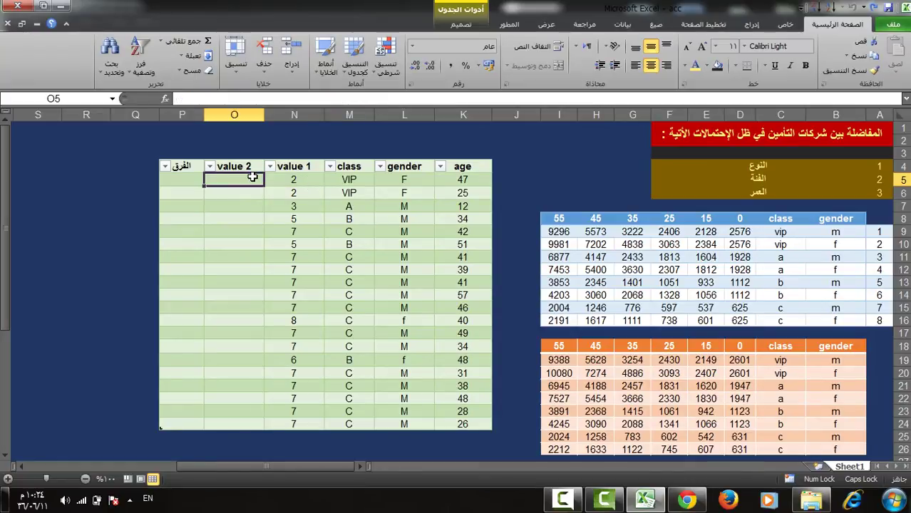
click(720, 206)
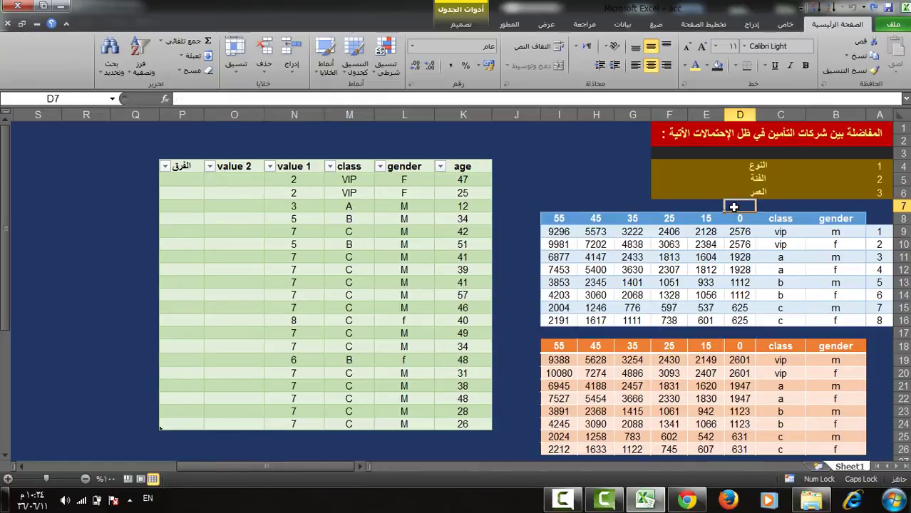
click(735, 208)
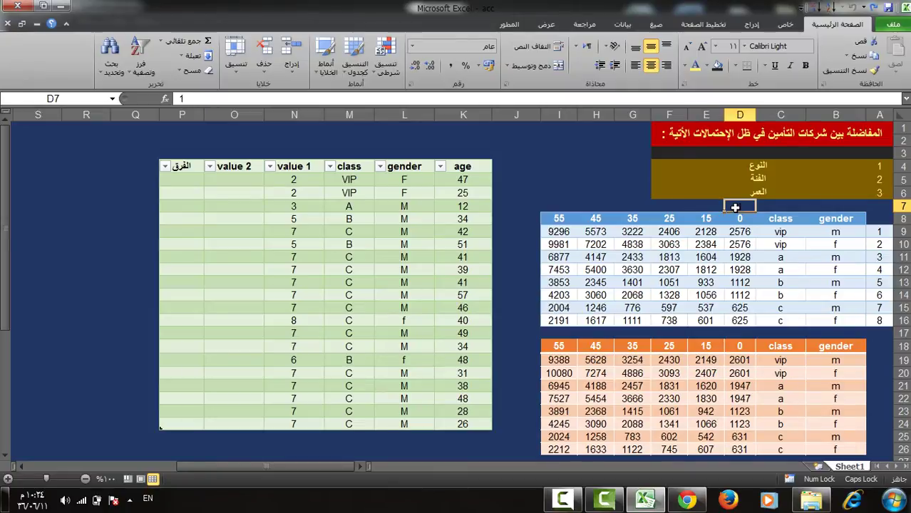
drag(725, 210, 559, 214)
click(527, 224)
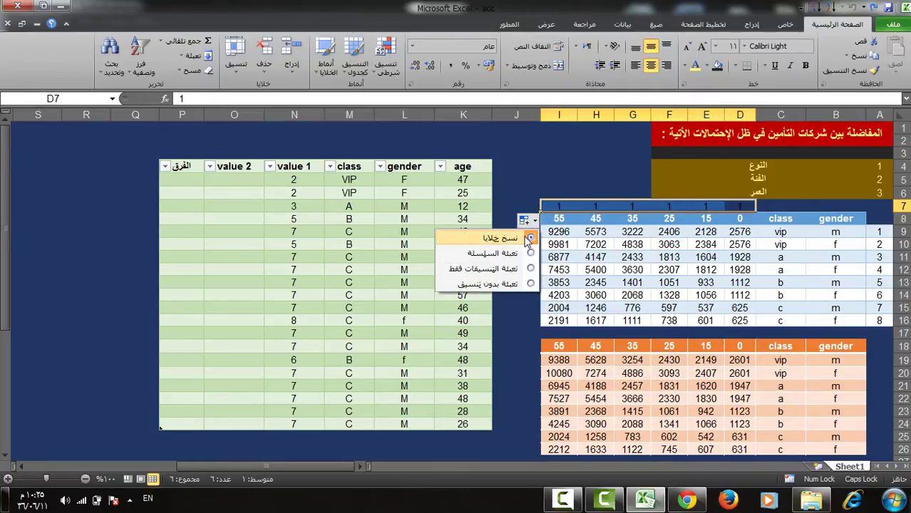
click(527, 252)
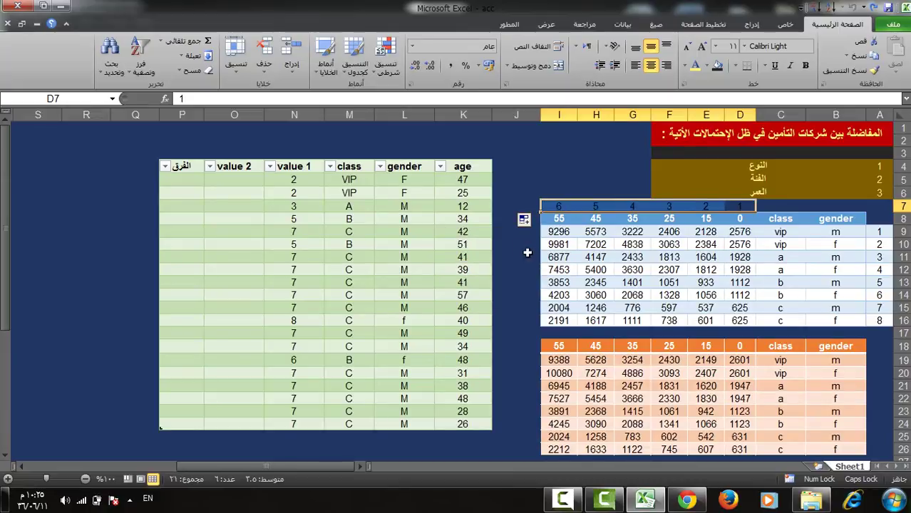
click(744, 231)
key(ctrl+shift+Left)
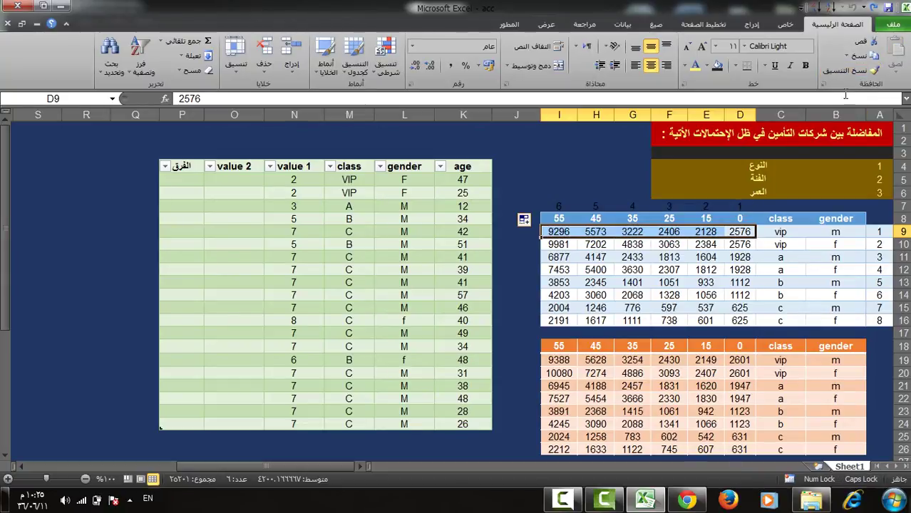
click(853, 71)
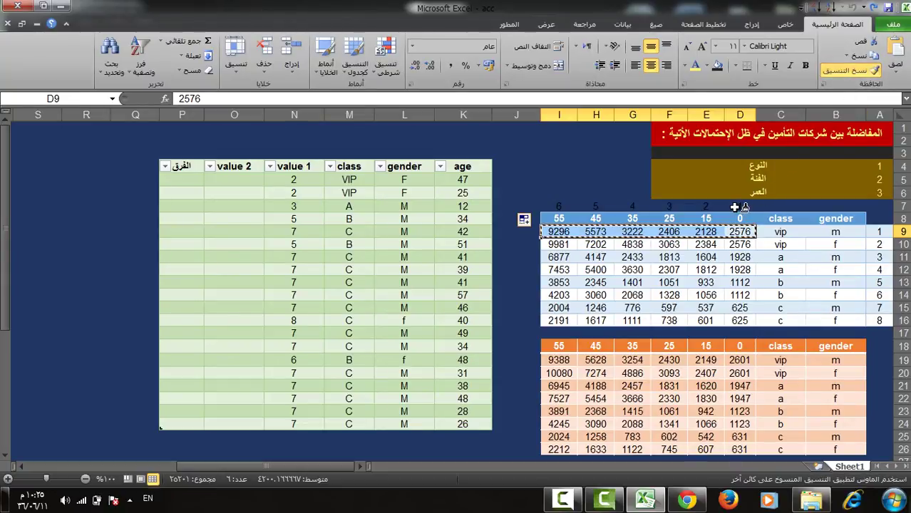
click(736, 207)
click(663, 268)
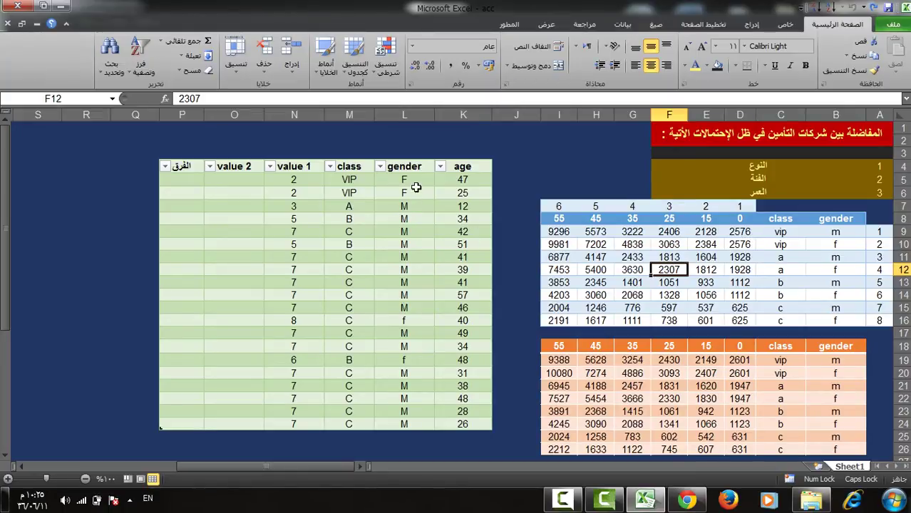
click(457, 181)
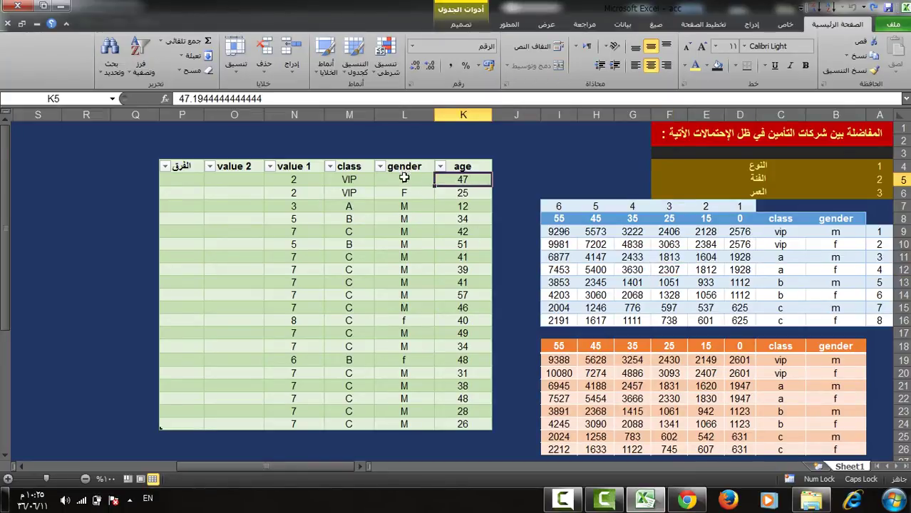
click(597, 220)
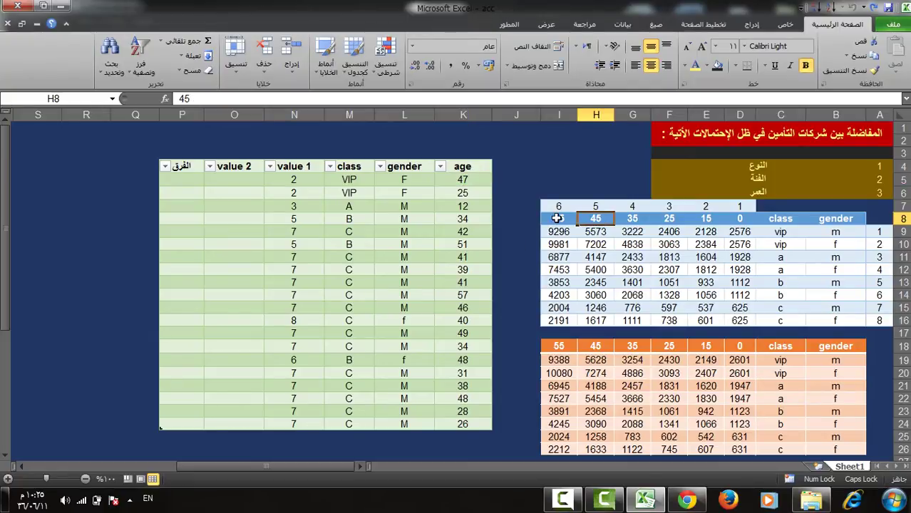
mouse_move(596, 232)
mouse_down()
mouse_move(571, 221)
mouse_move(596, 233)
mouse_up()
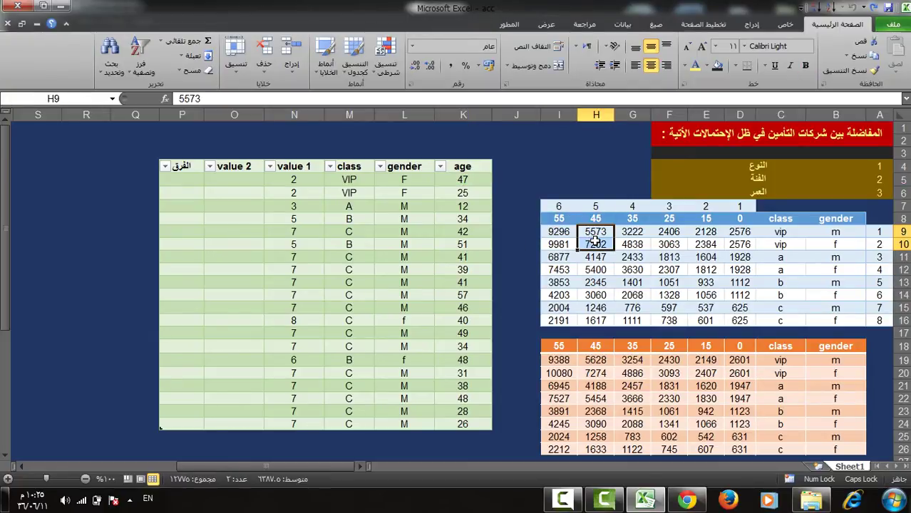
click(596, 245)
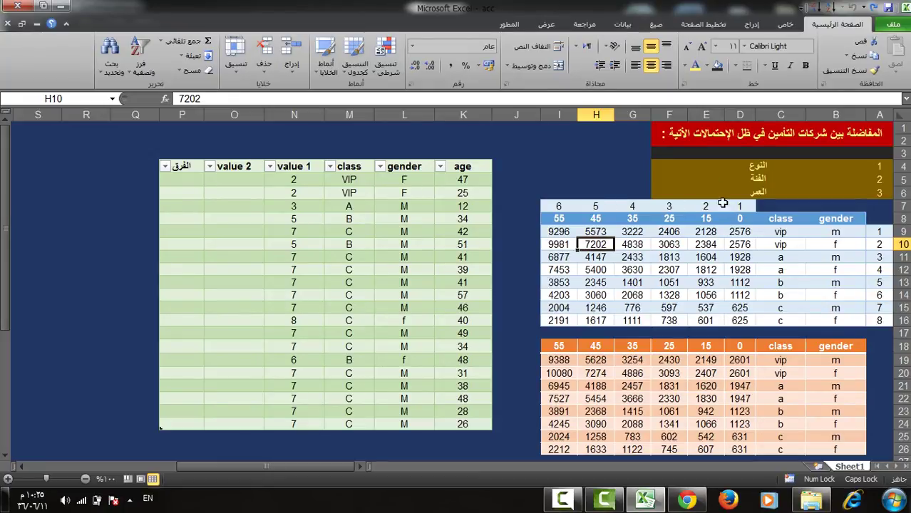
click(246, 179)
Step: Enter =MATCH(K5;$D$8:$I$8;1) in O5 to find each age's band position
text(MA)
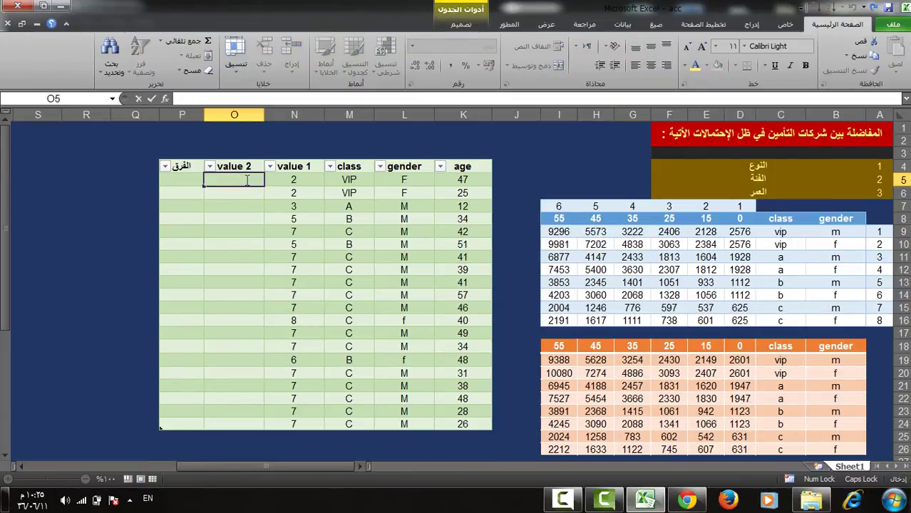
text(=MA)
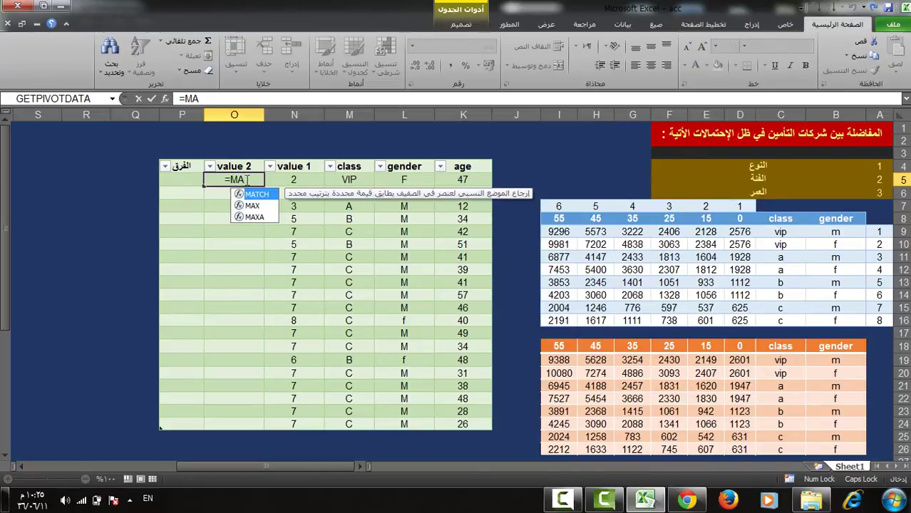
key(Tab)
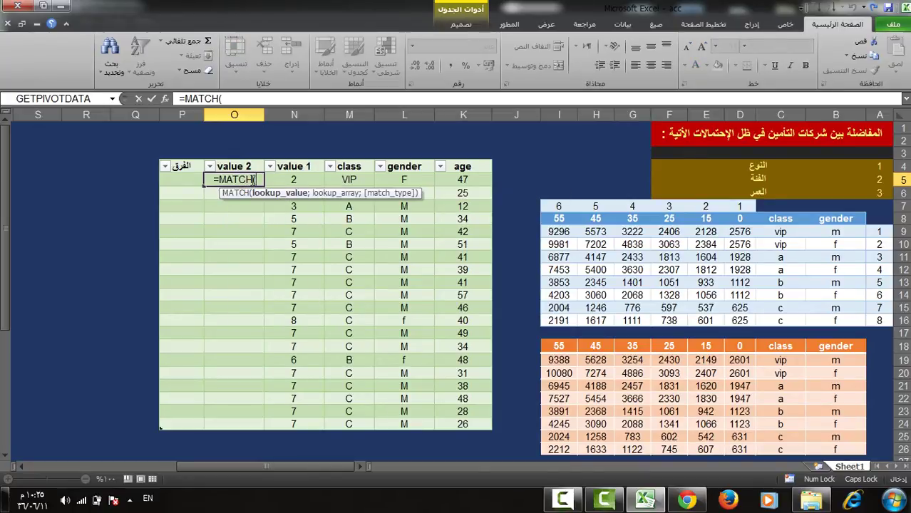
click(467, 181)
text(;)
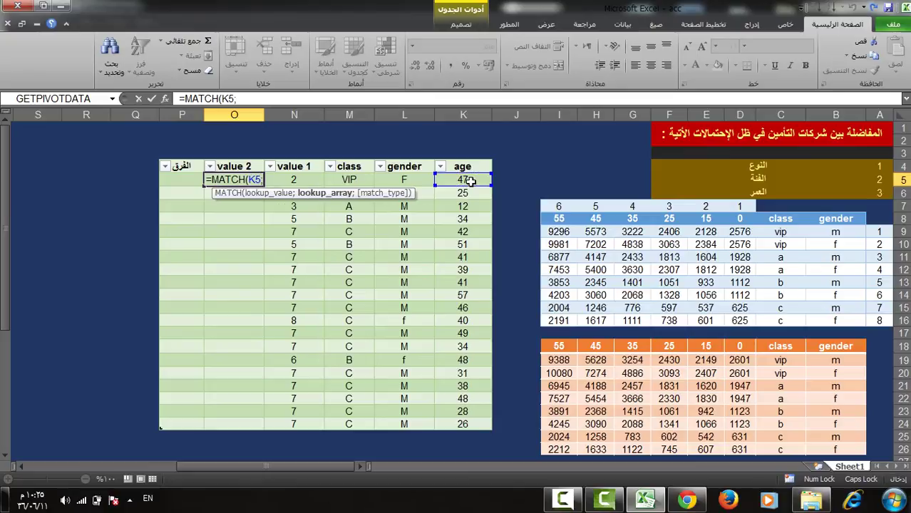
click(745, 219)
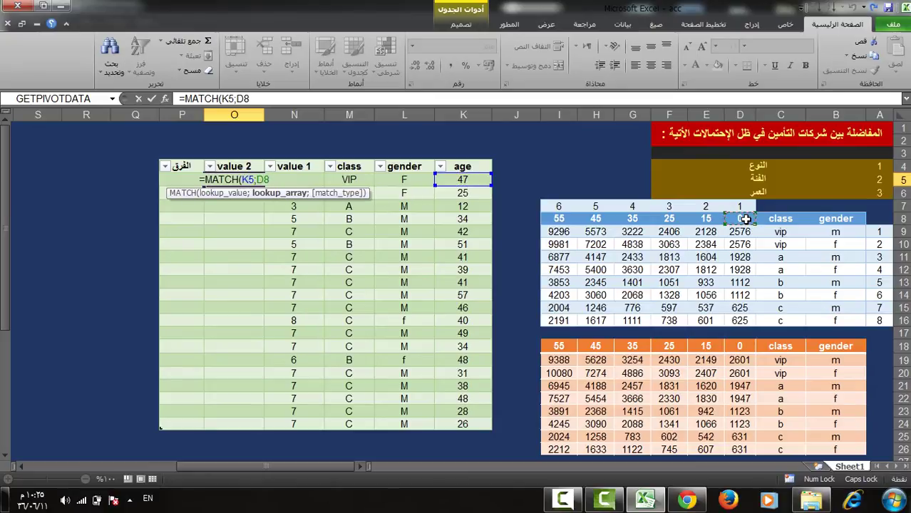
drag(745, 219, 559, 219)
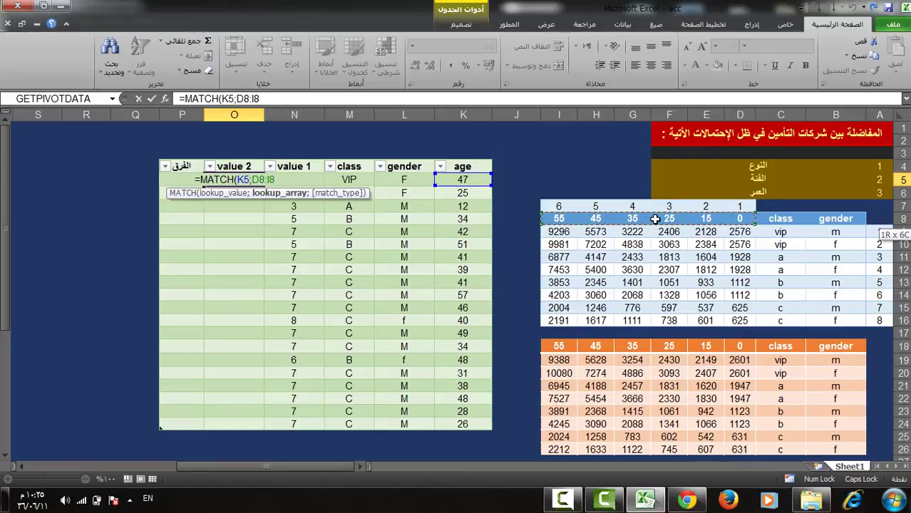
key(F4)
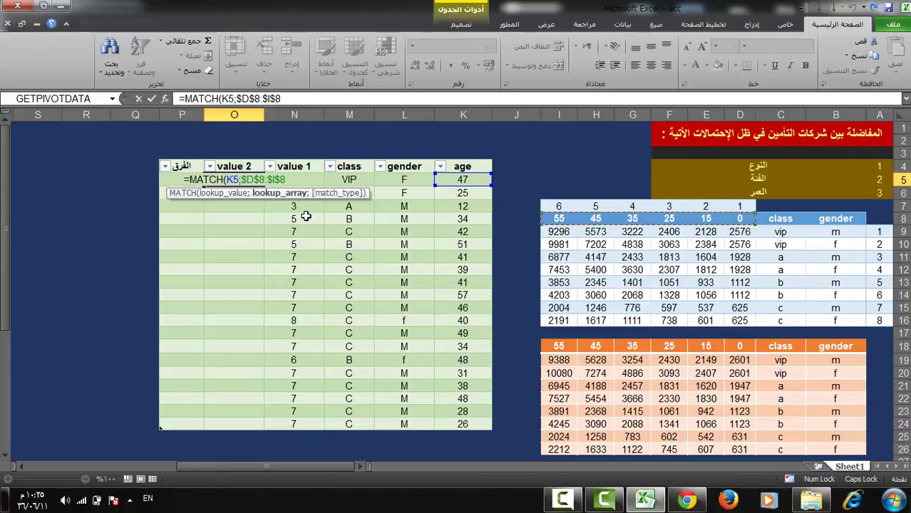
text(;)
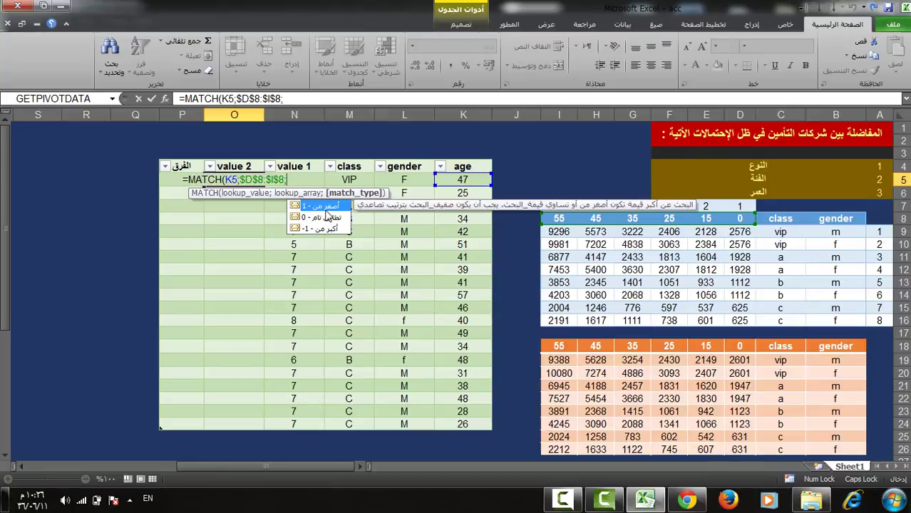
double_click(328, 207)
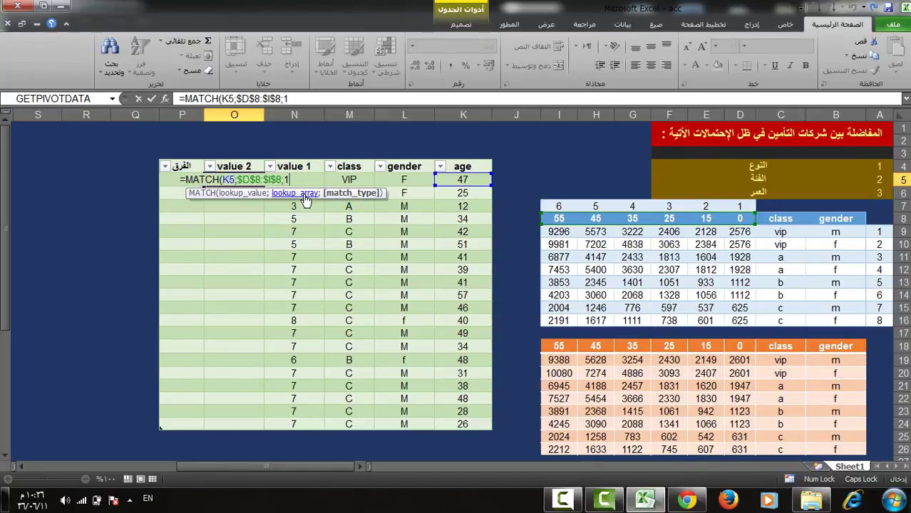
text())
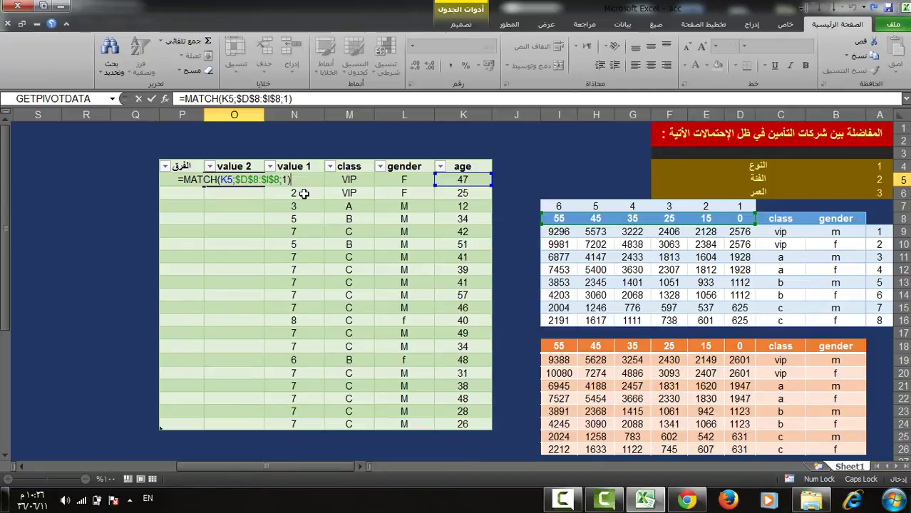
key(Tab)
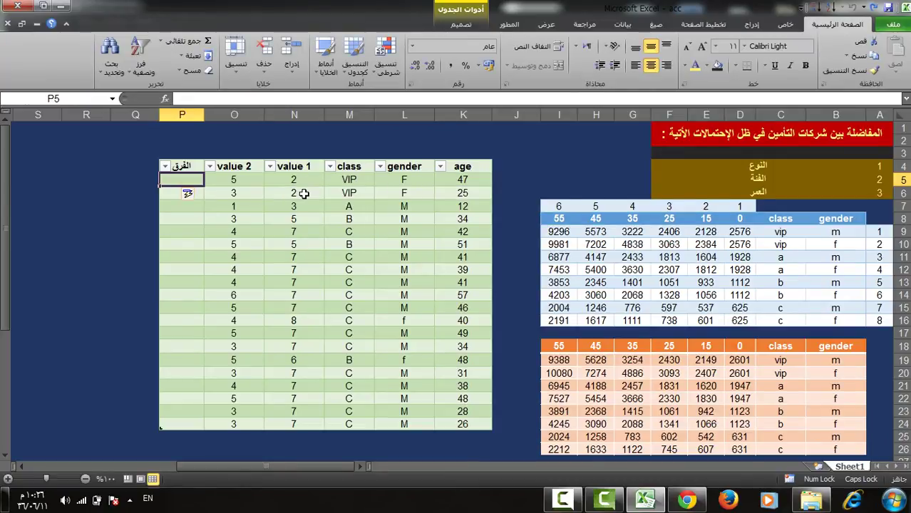
click(457, 181)
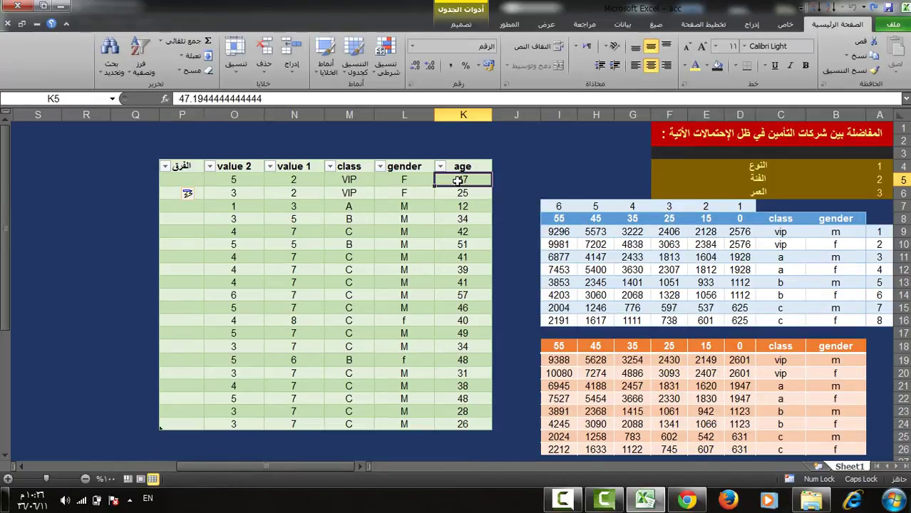
click(599, 219)
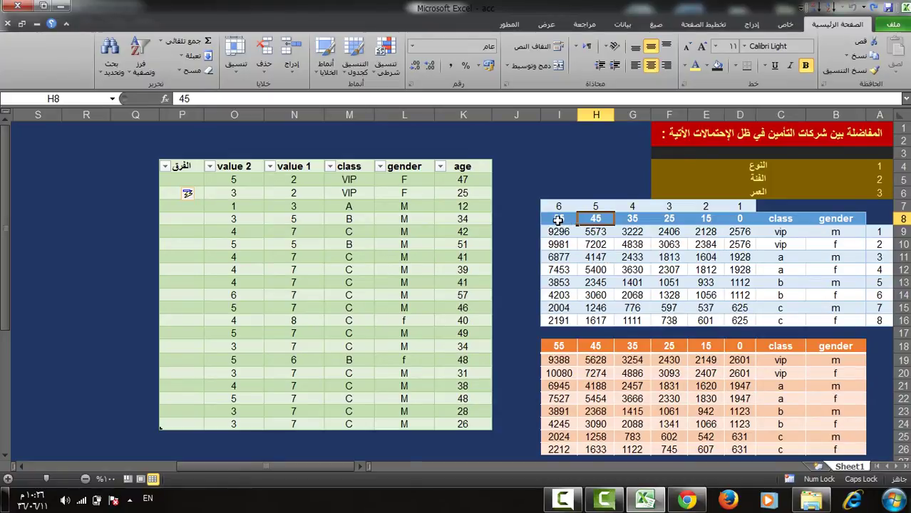
click(601, 242)
click(599, 258)
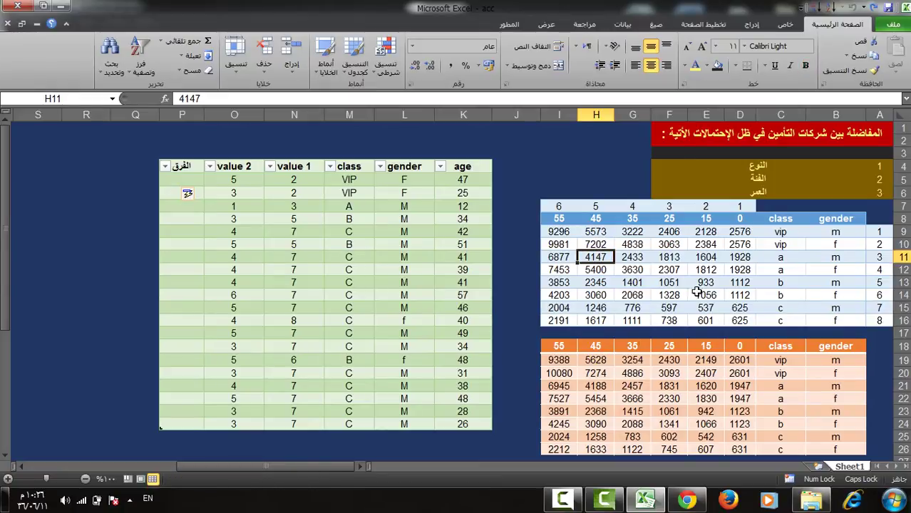
click(594, 221)
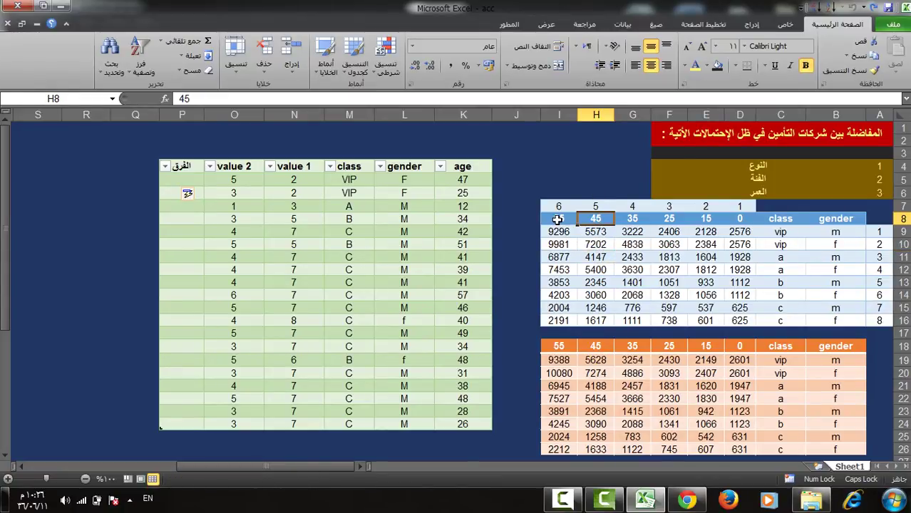
click(595, 244)
click(599, 269)
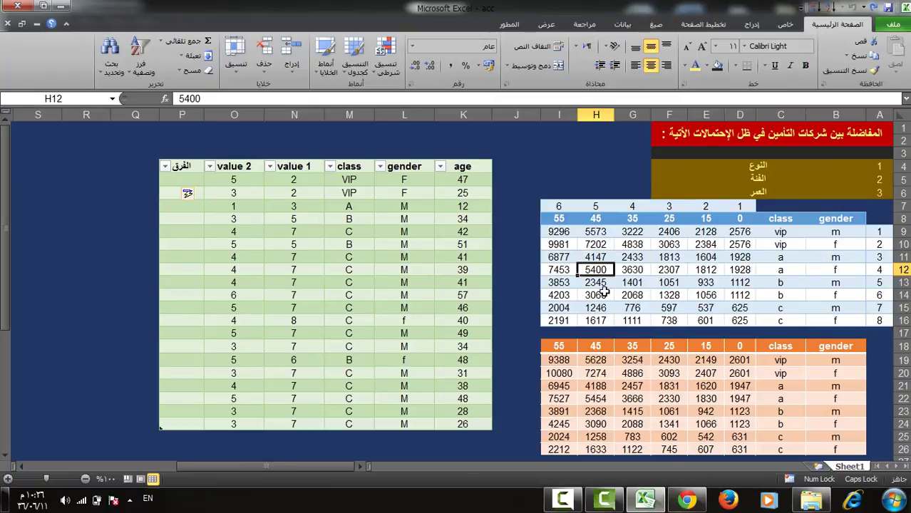
click(603, 239)
drag(596, 268, 877, 265)
click(828, 234)
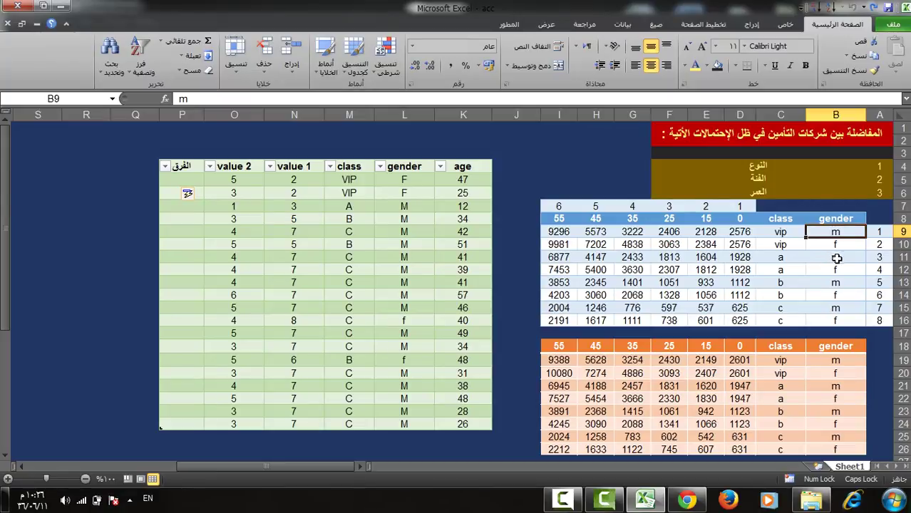
click(594, 234)
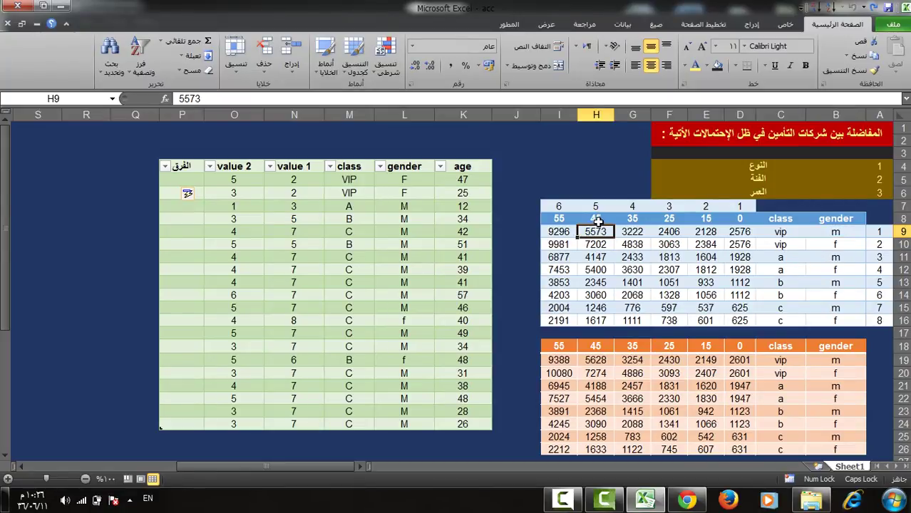
click(244, 179)
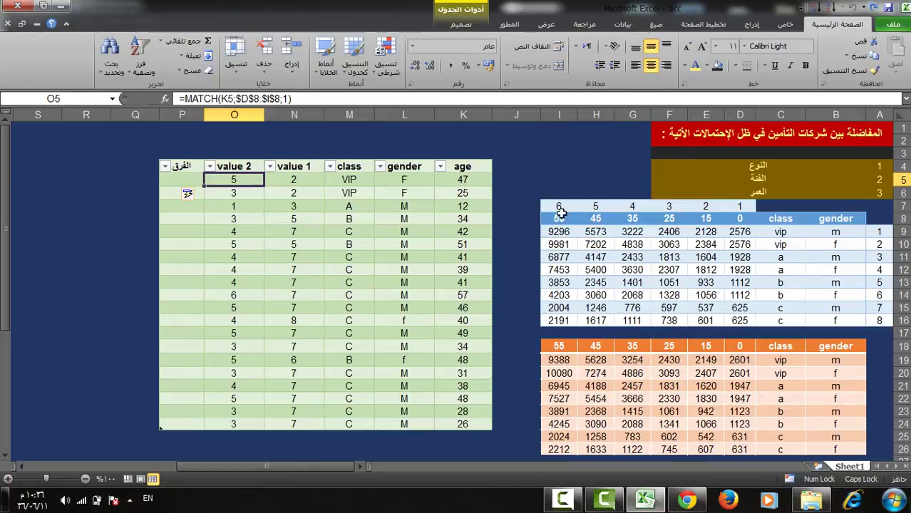
click(596, 255)
click(603, 294)
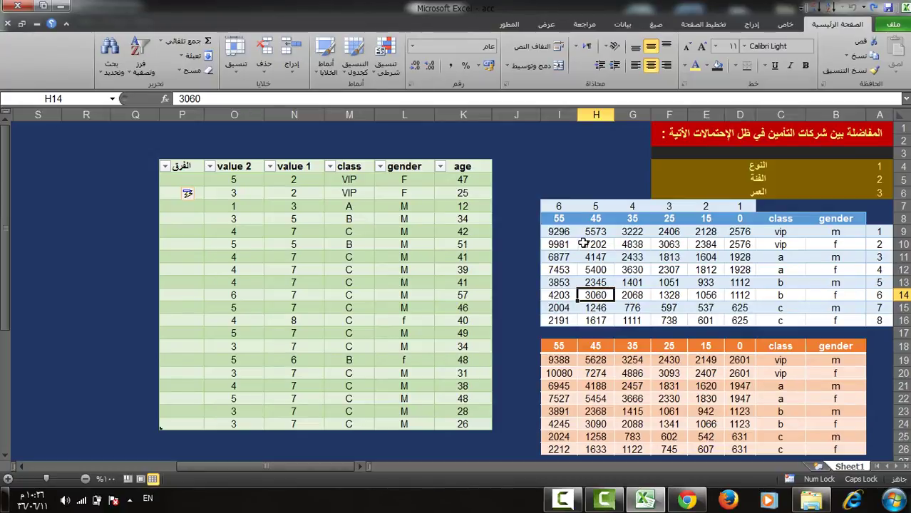
click(194, 181)
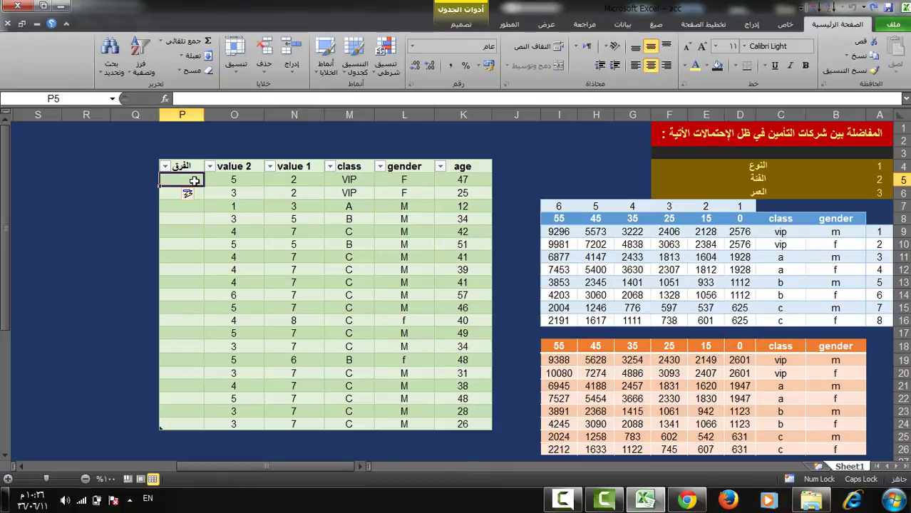
click(275, 183)
Step: Start an INDEX formula in P5 over the absolute premium range $D$9:$I$16
click(250, 181)
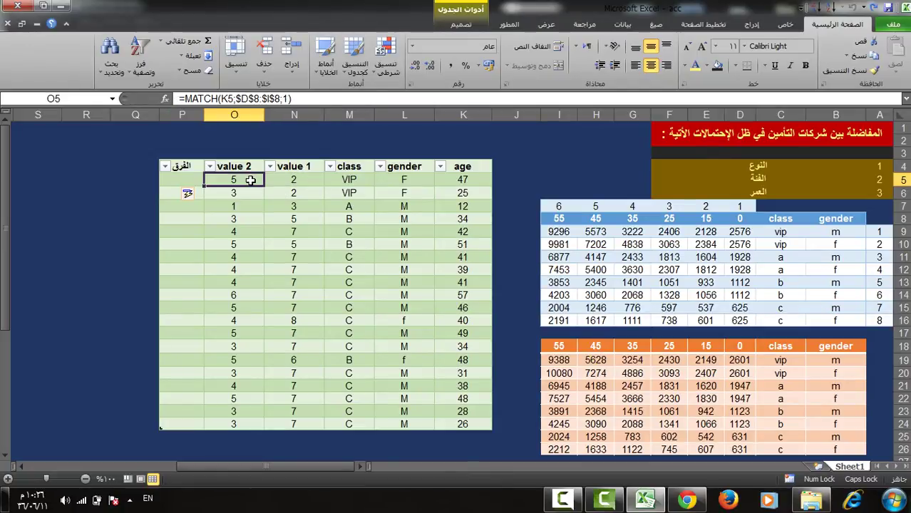
click(185, 183)
text(=)
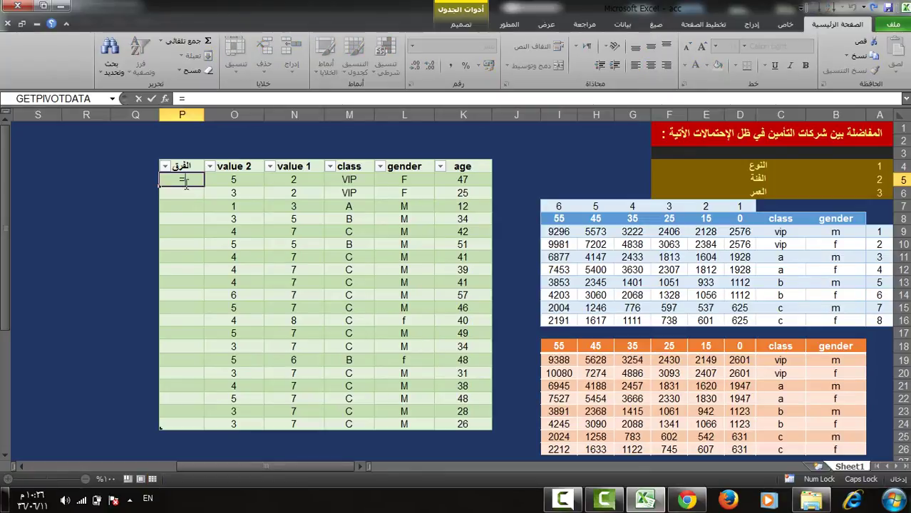
text(IN)
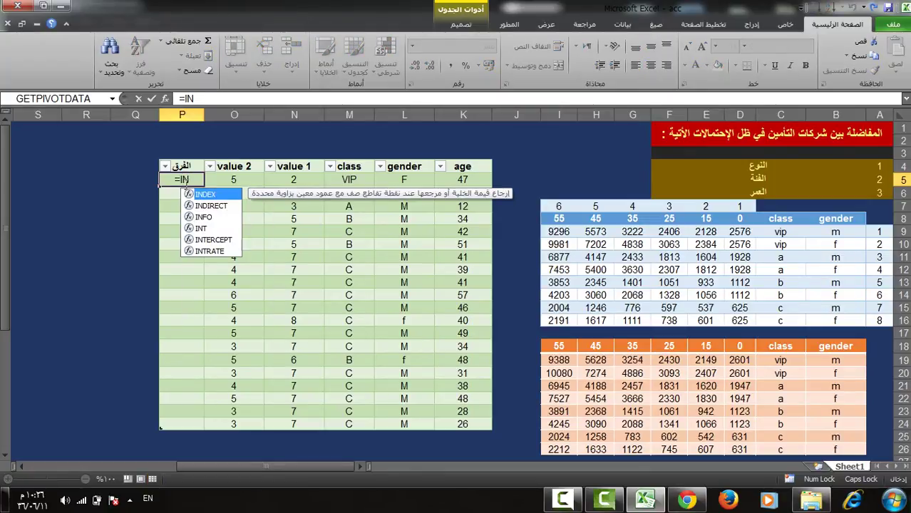
key(Tab)
click(742, 231)
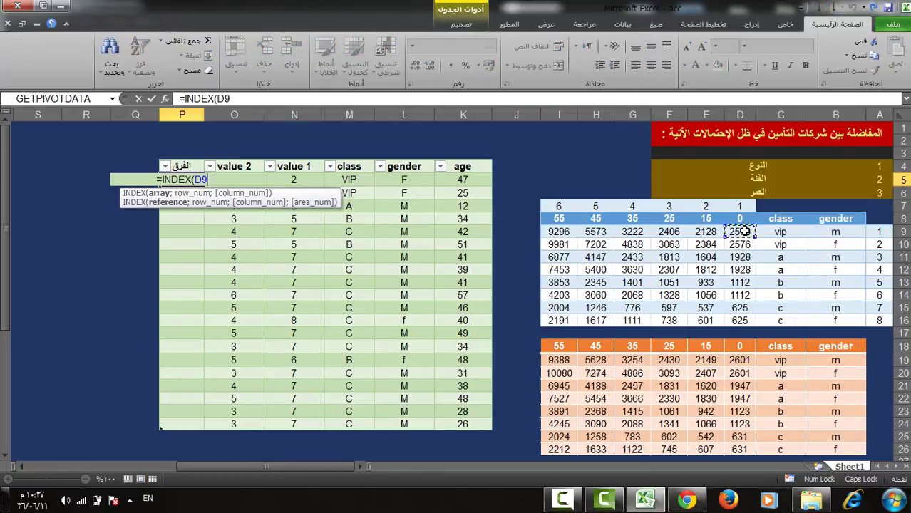
key(ctrl+shift+Down)
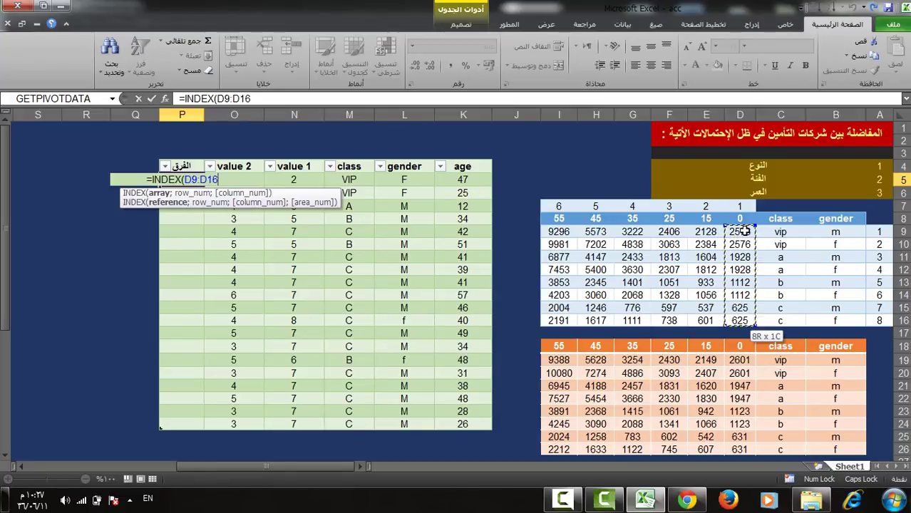
key(ctrl+shift+Left)
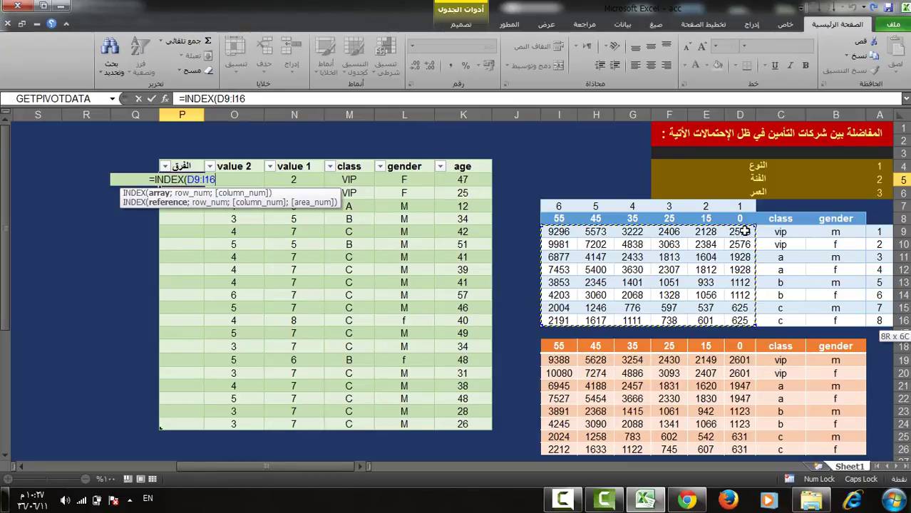
key(F4)
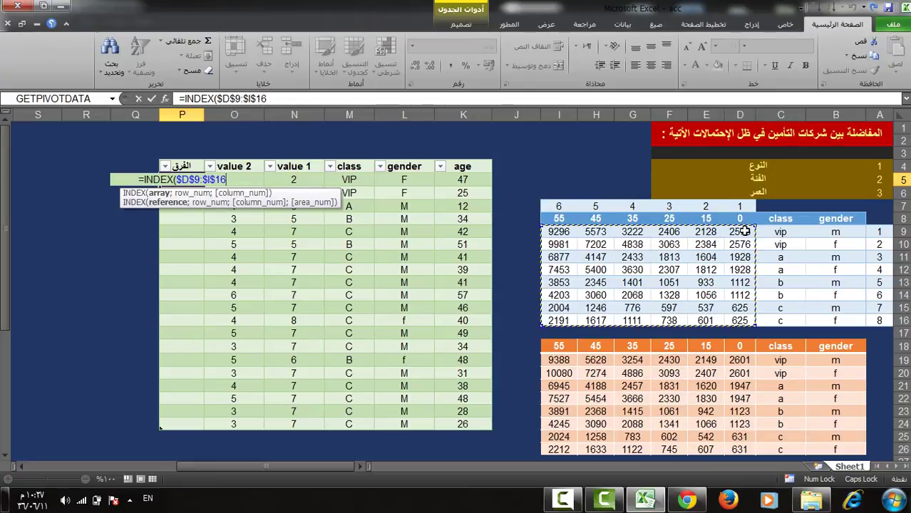
Step: Finish {=INDEX($D$9:$I$16;N5;O5)} with N5 as row and O5 as column, as an array formula
text(;)
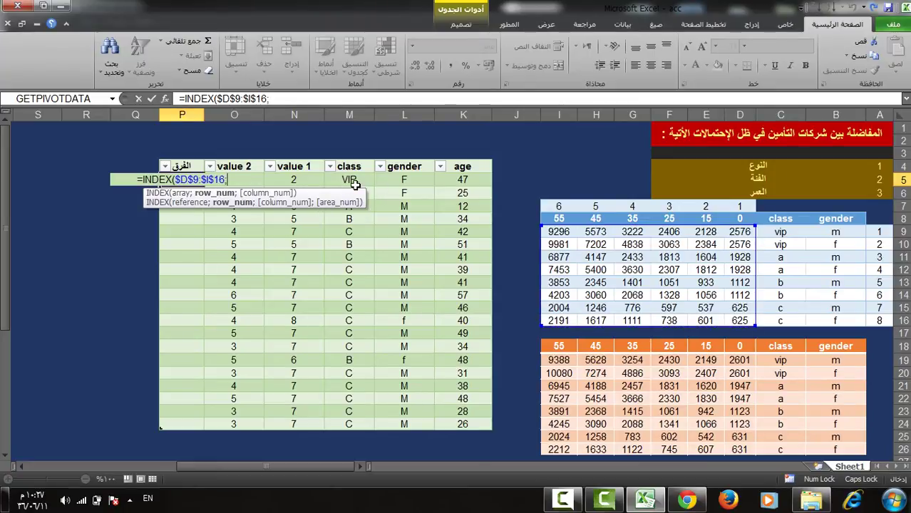
click(303, 180)
text(;)
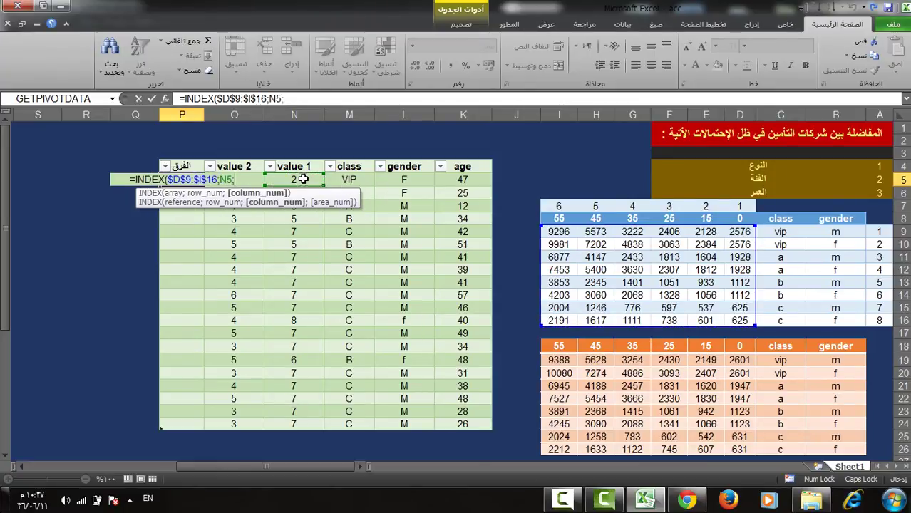
click(241, 219)
key(Up)
key(Up)
key(Up)
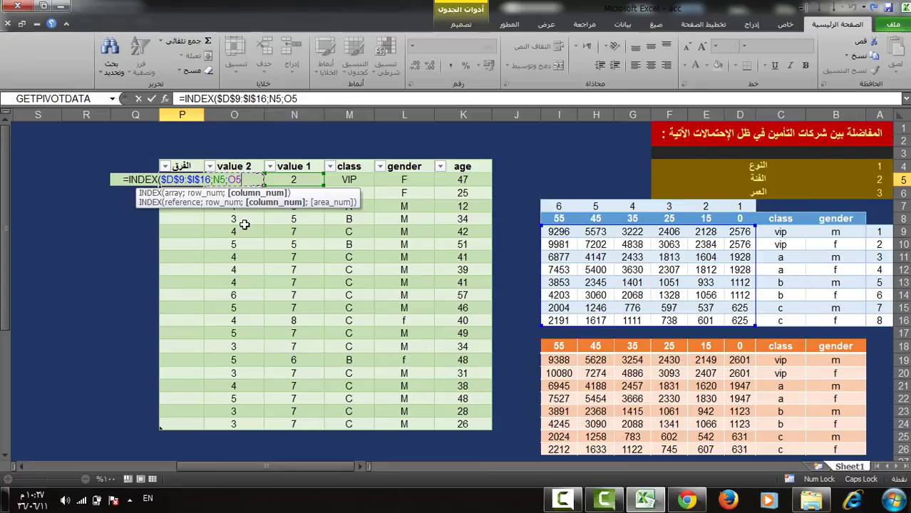
text())
key(ctrl+shift+Return)
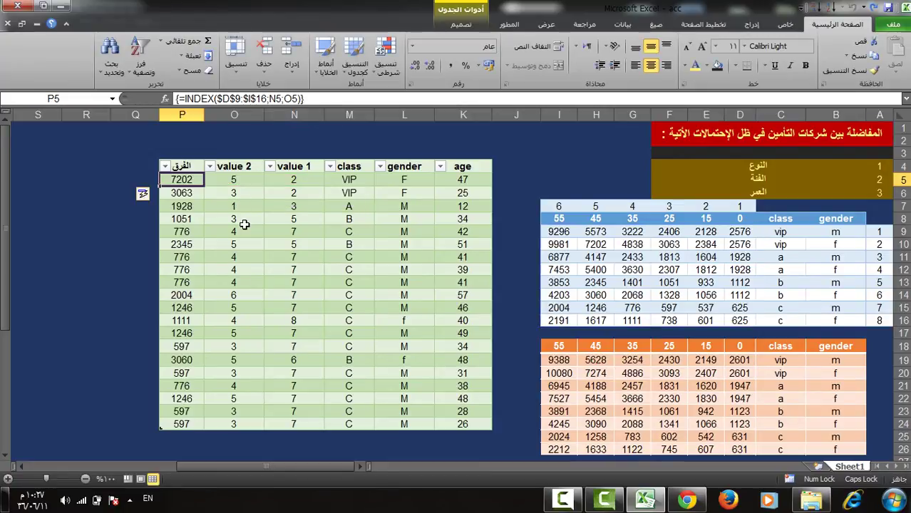
click(462, 182)
click(405, 180)
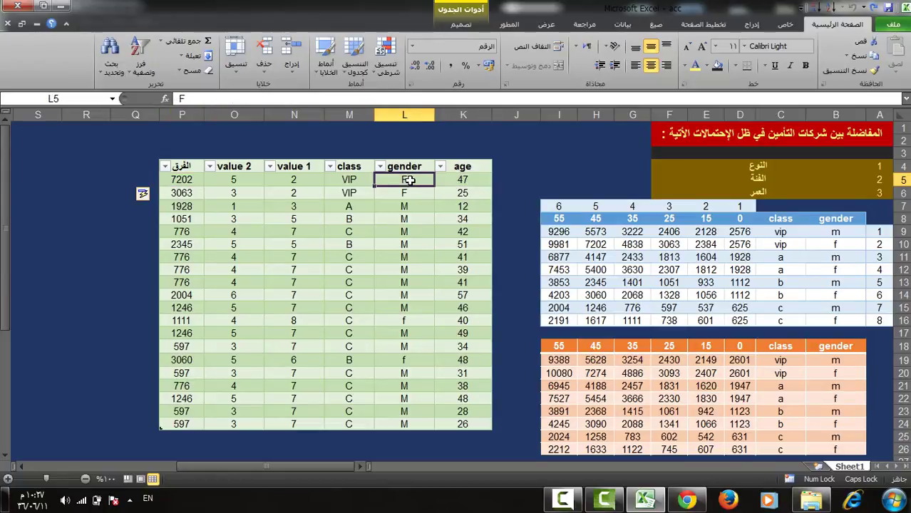
click(352, 180)
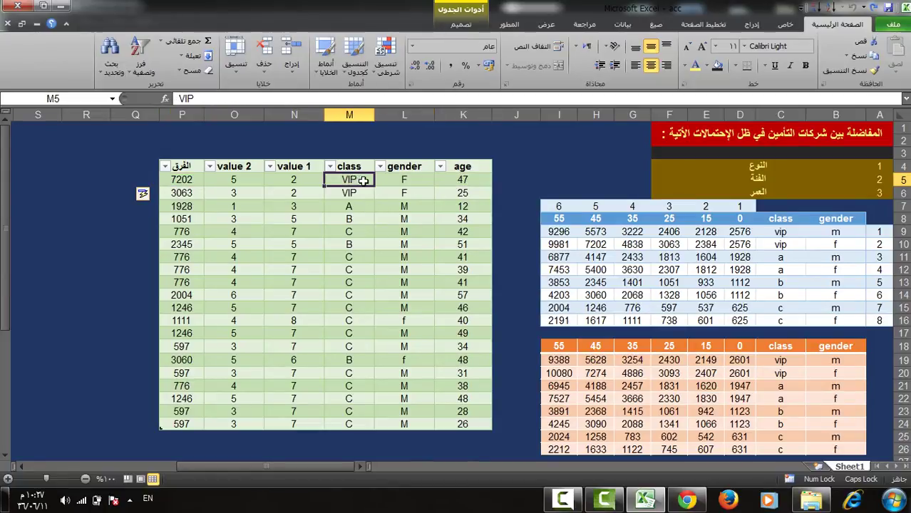
click(194, 183)
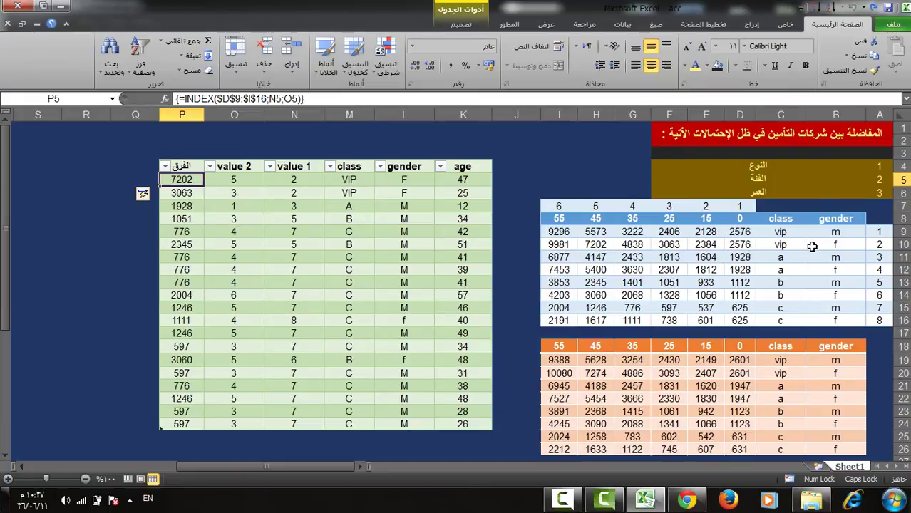
click(840, 246)
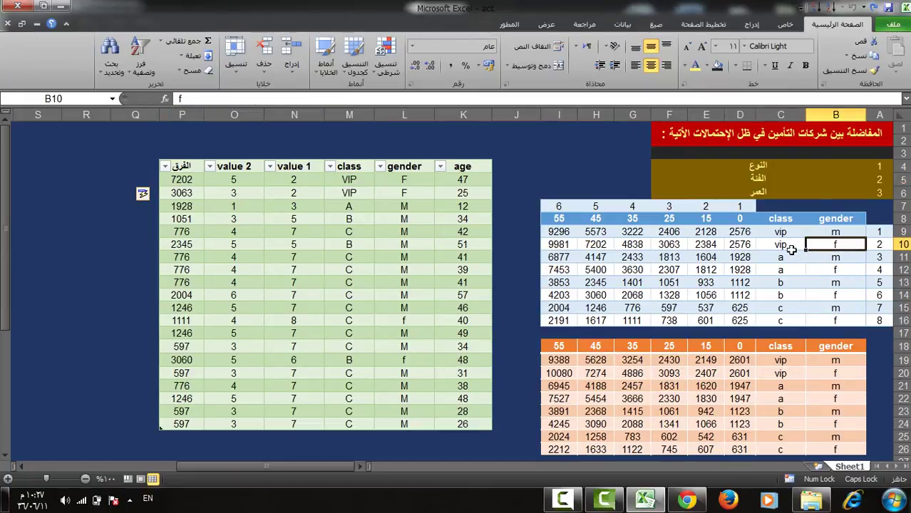
click(789, 247)
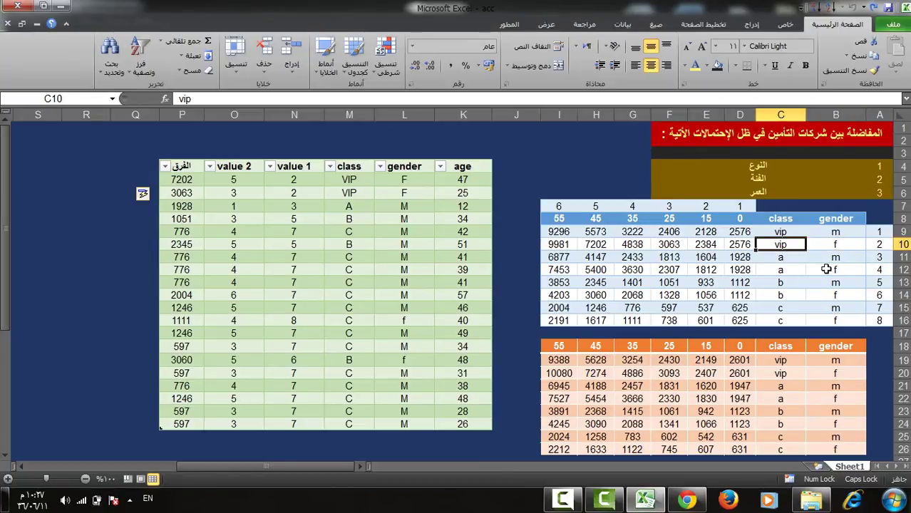
click(831, 248)
click(833, 269)
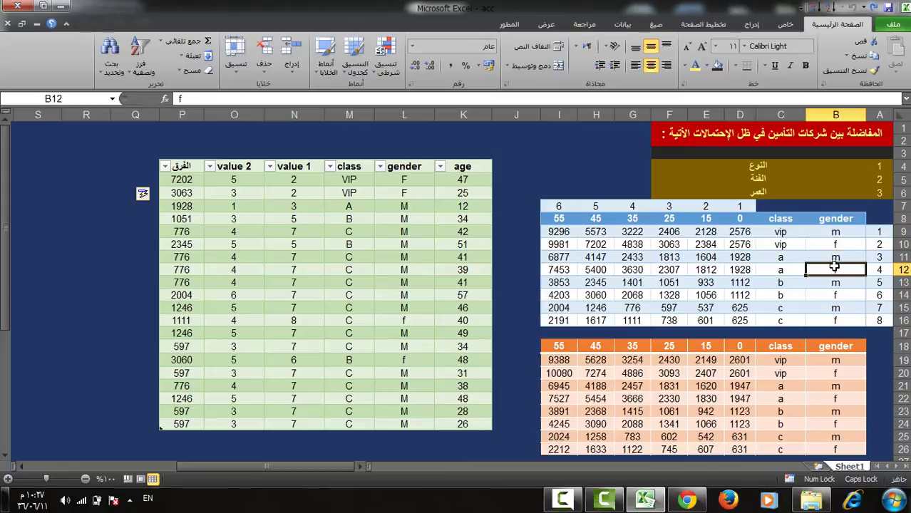
click(783, 280)
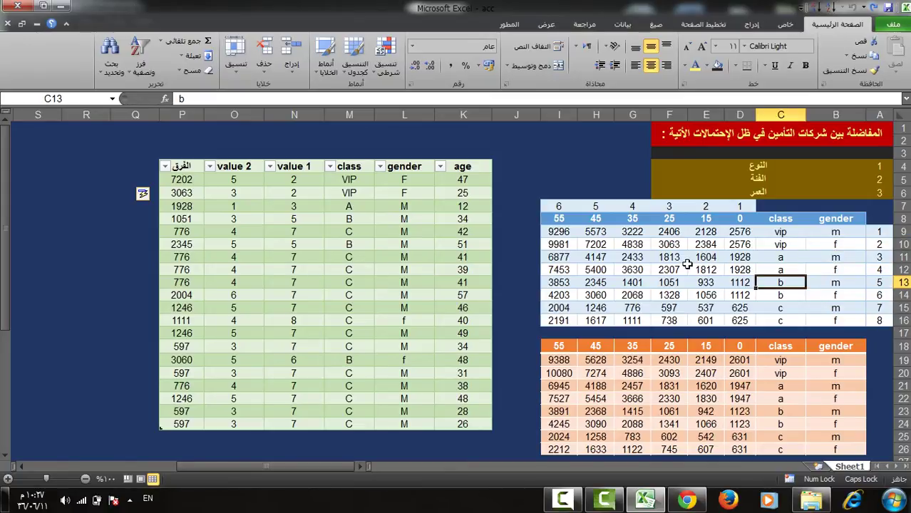
click(599, 245)
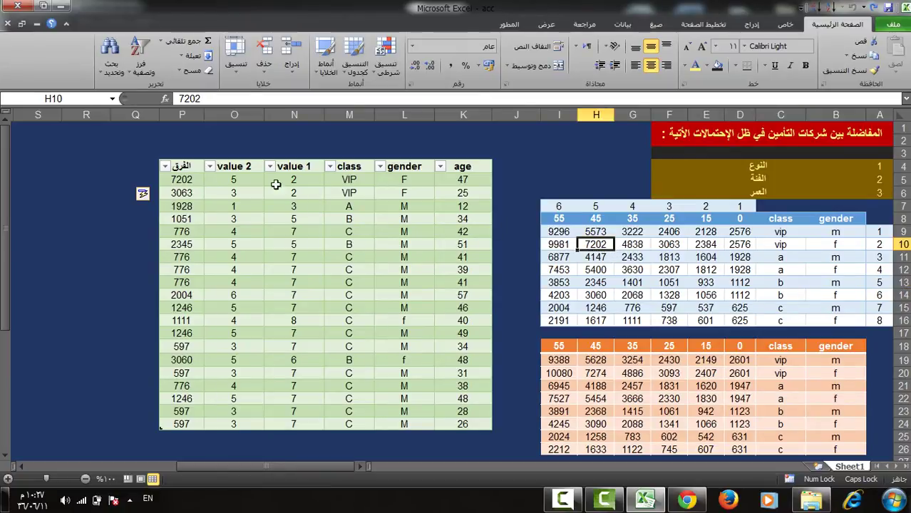
click(414, 194)
drag(375, 198, 457, 194)
click(460, 193)
click(199, 193)
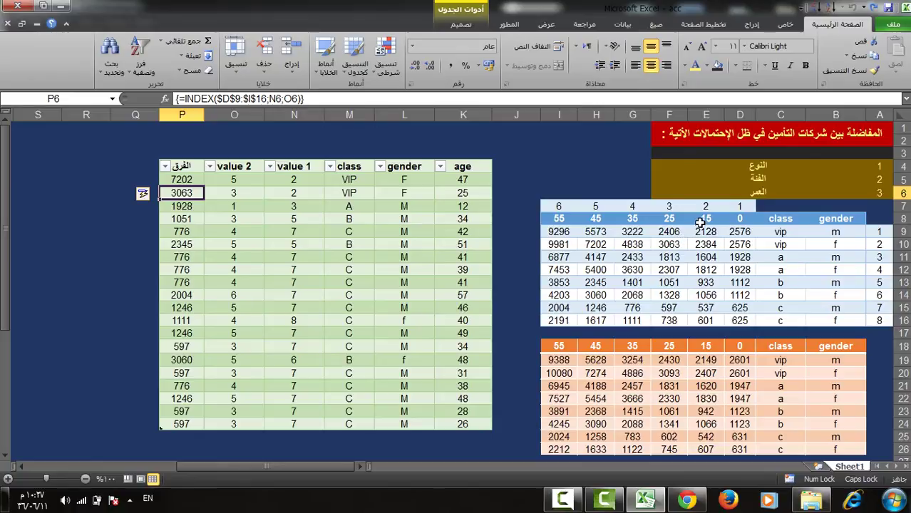
click(708, 258)
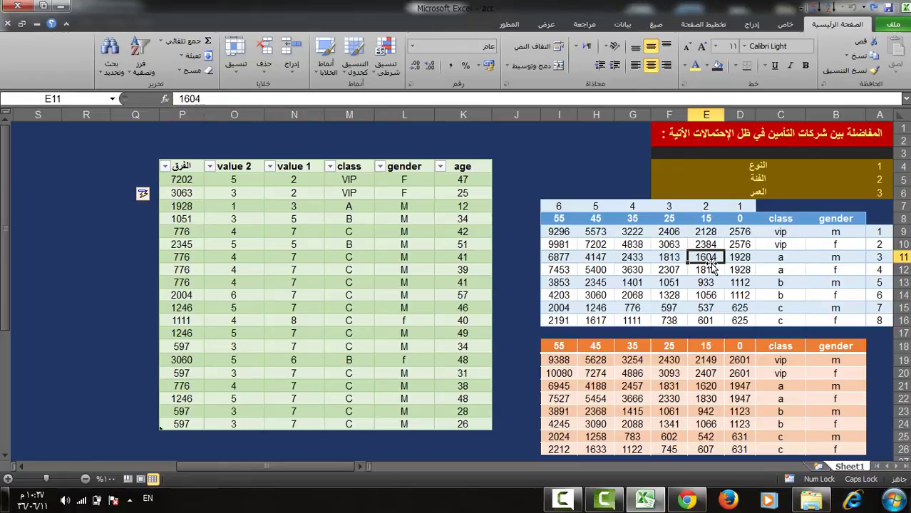
click(714, 273)
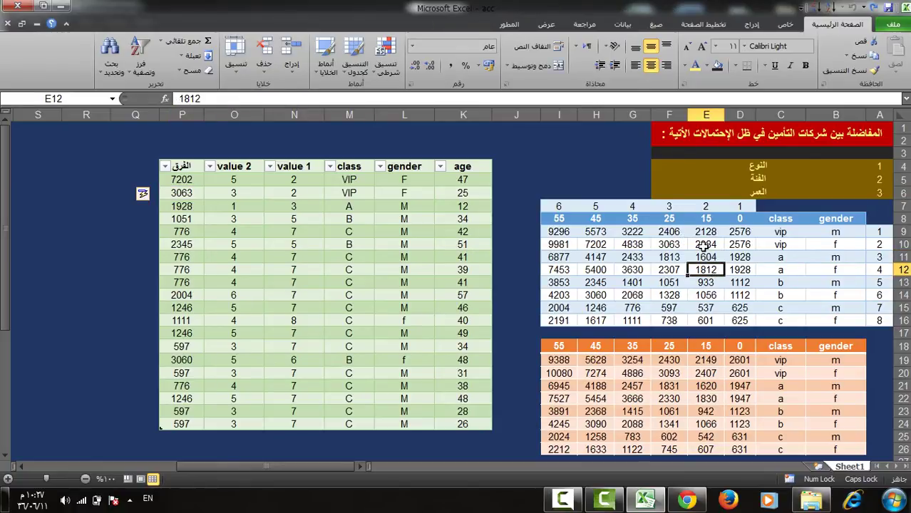
double_click(470, 191)
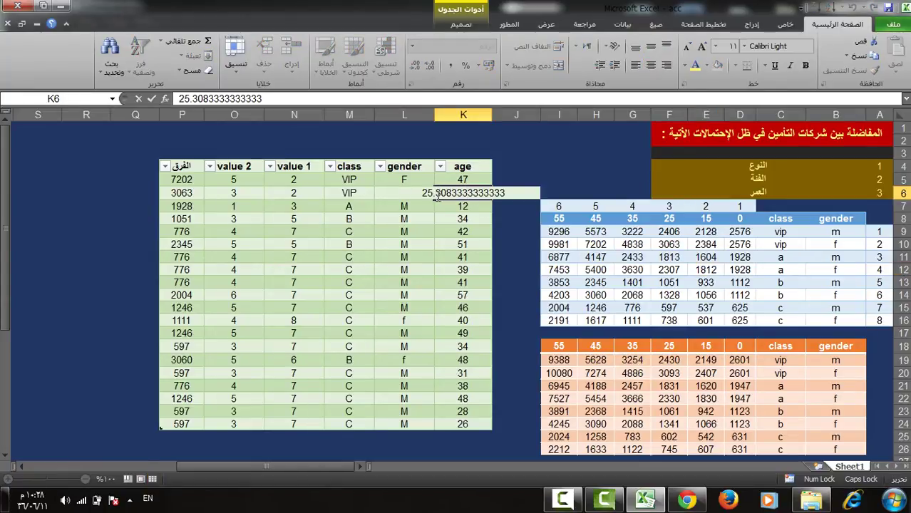
key(Escape)
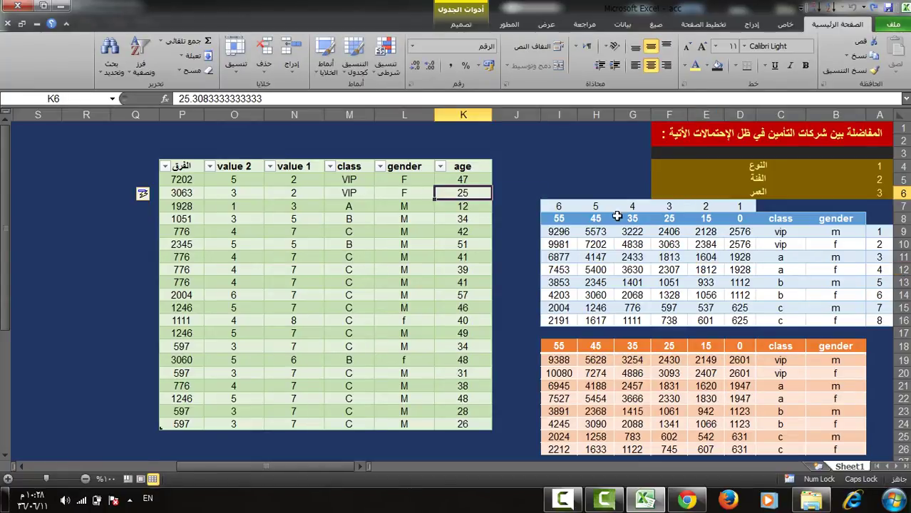
click(675, 245)
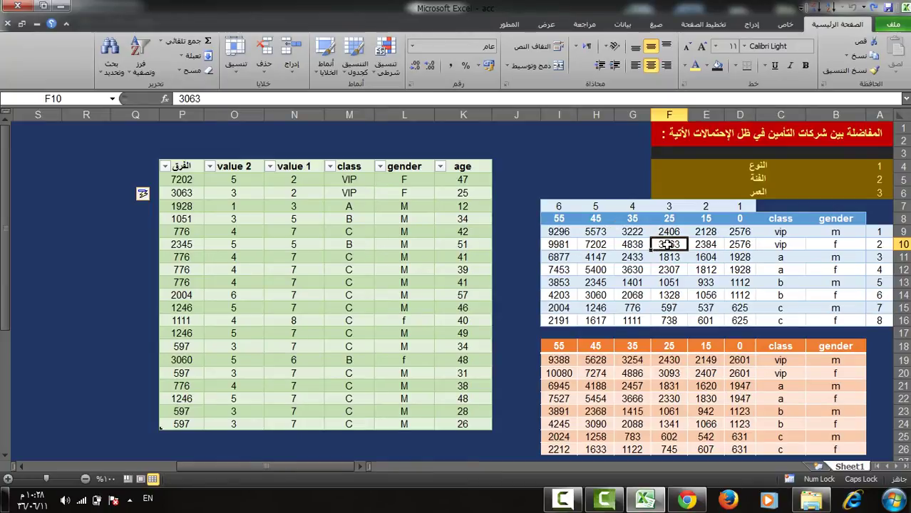
double_click(461, 193)
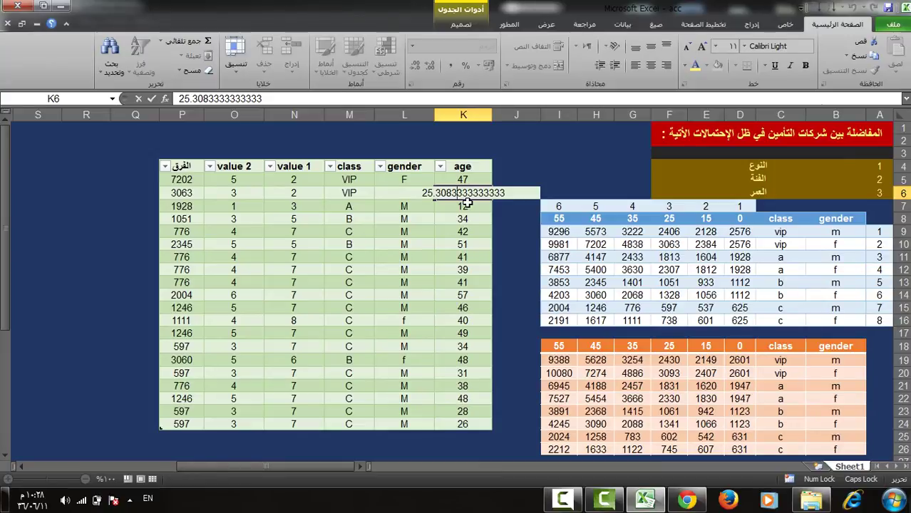
key(ctrl+Return)
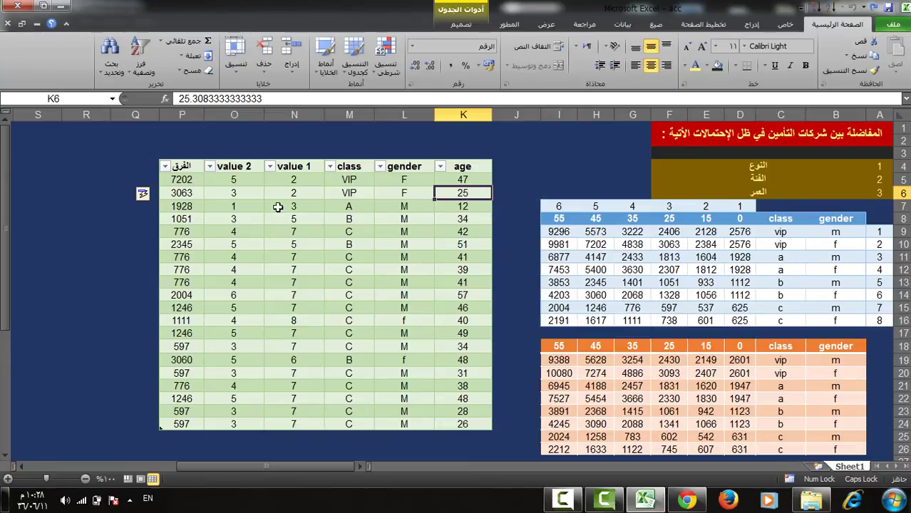
click(179, 196)
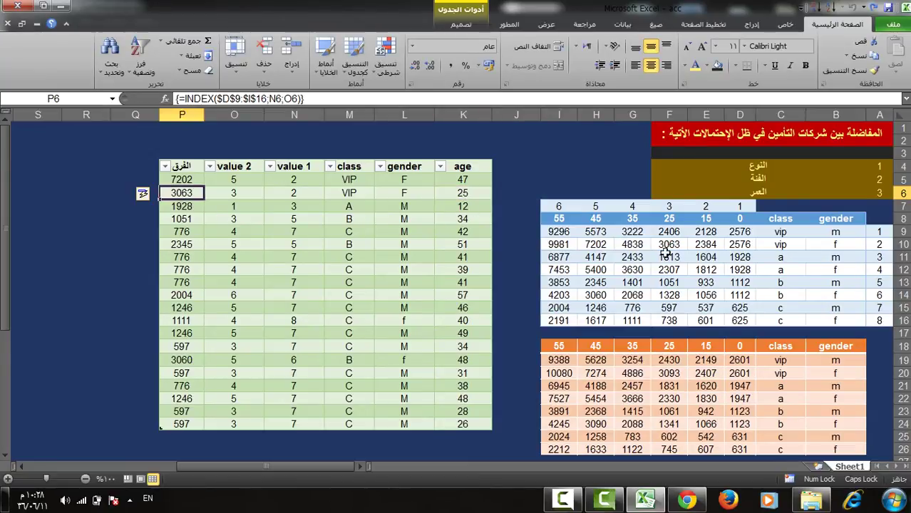
Step: Enter 24.99 as the second client's age in K6 and compare premiums 3063 and 2384
click(668, 220)
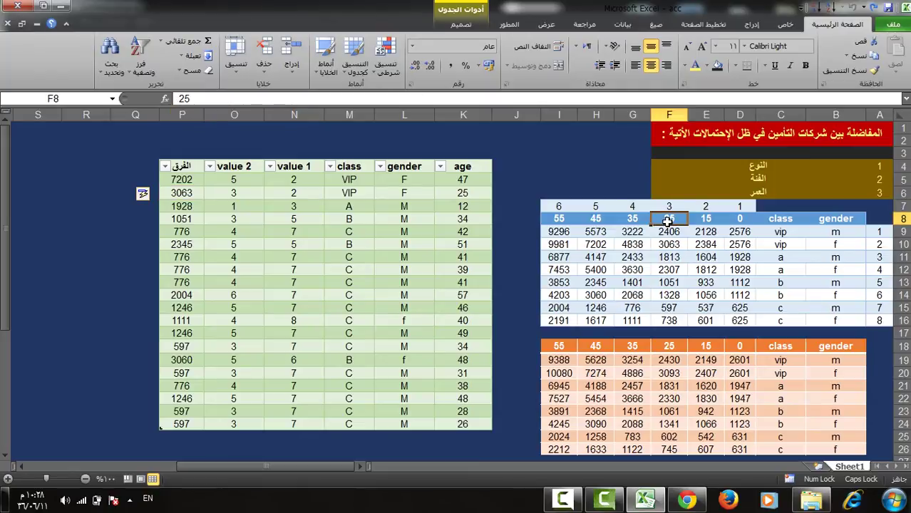
click(683, 246)
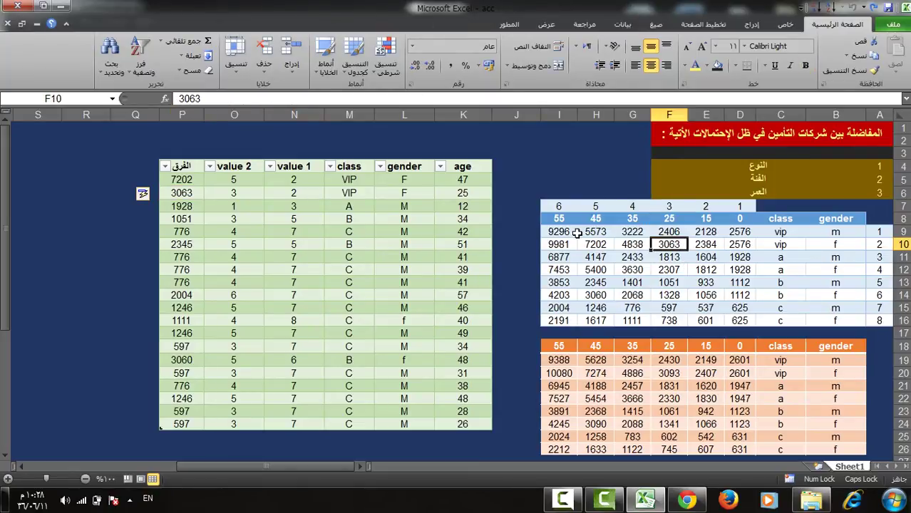
click(471, 195)
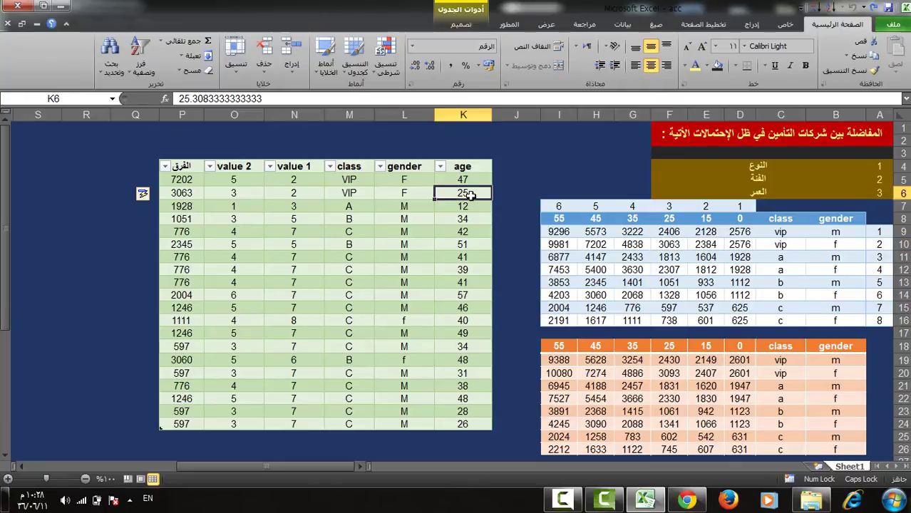
text(24.99)
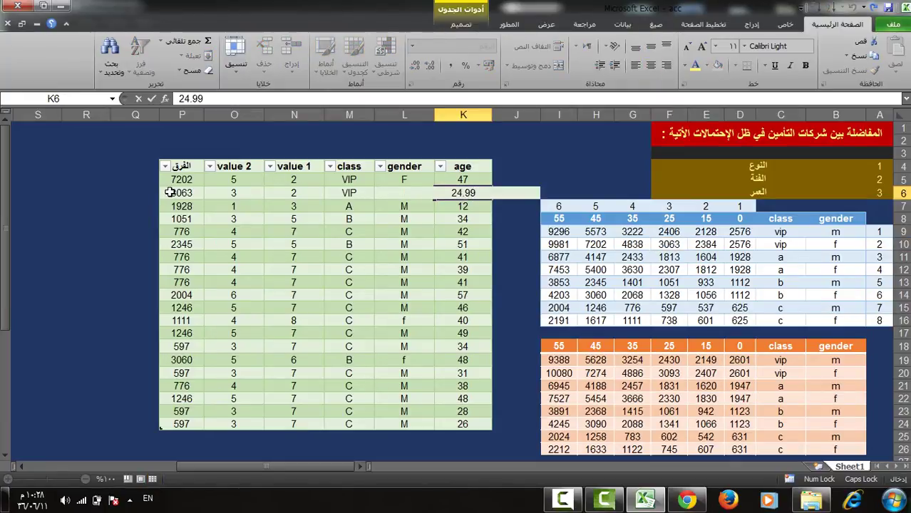
key(Tab)
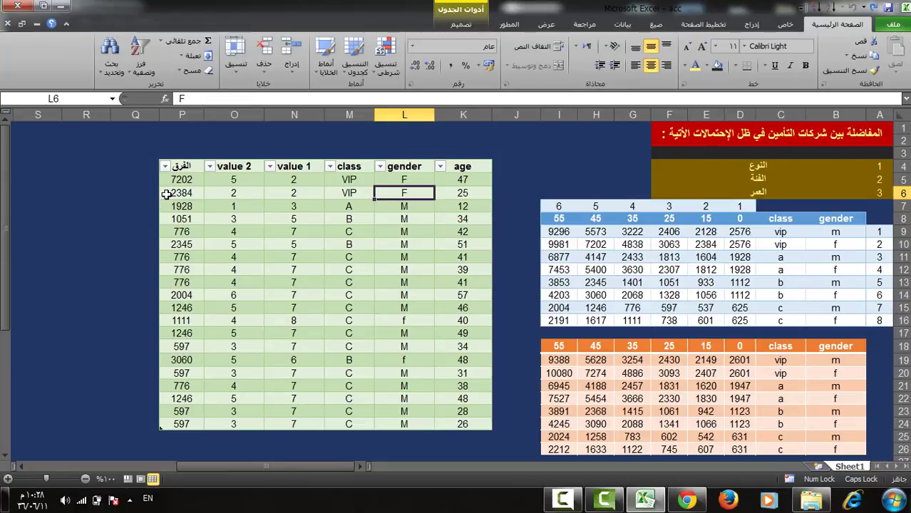
click(166, 194)
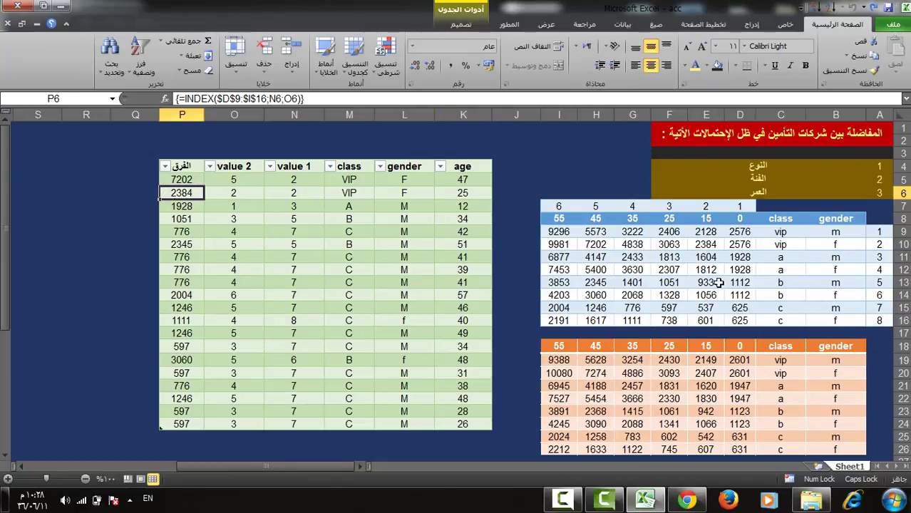
click(713, 246)
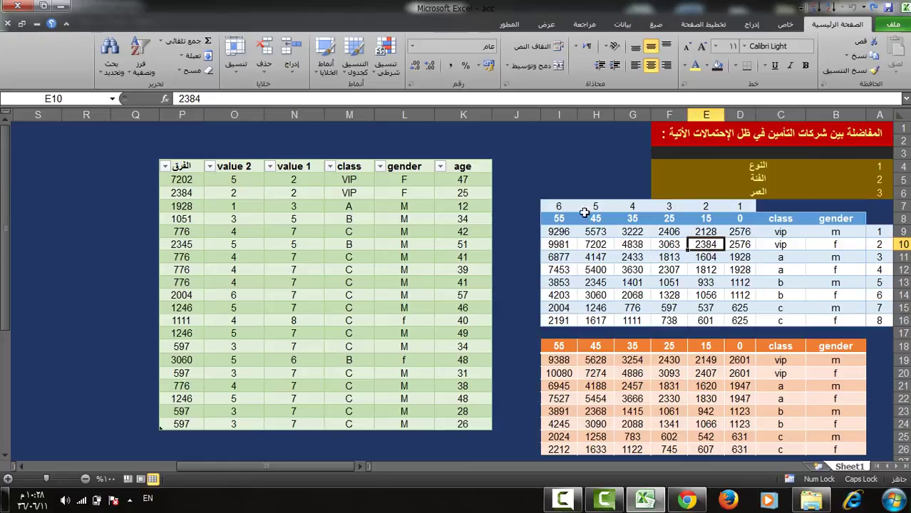
Step: Adjust K6's displayed decimals with Increase and Decrease Decimal, leaving the value unchanged
click(459, 194)
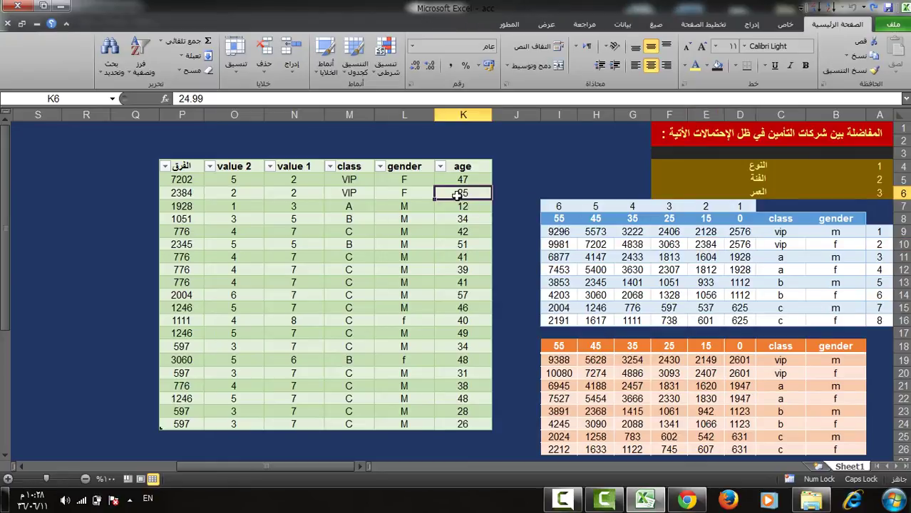
click(426, 65)
click(426, 66)
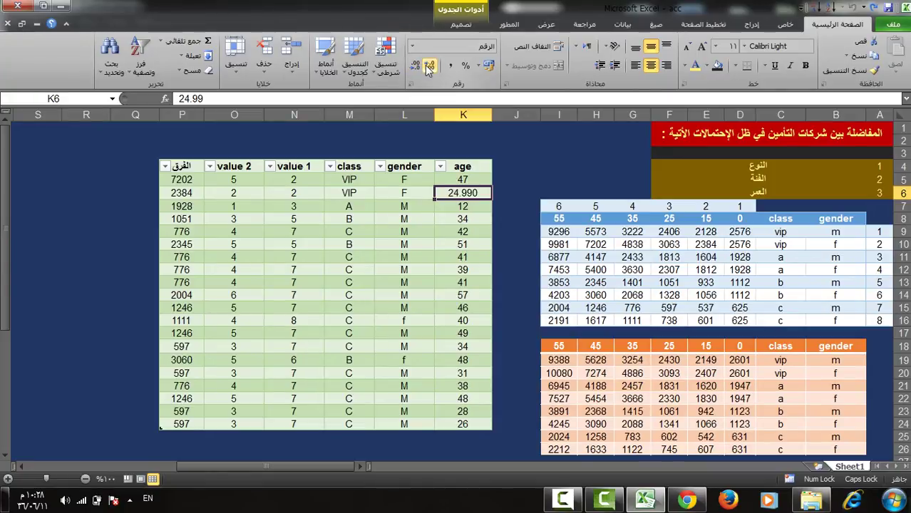
click(425, 65)
click(425, 65)
click(425, 65)
click(202, 98)
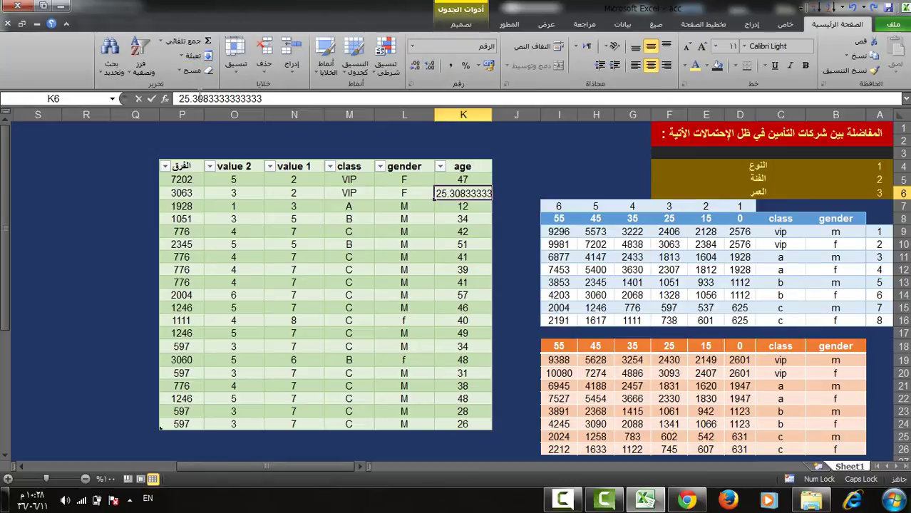
key(Escape)
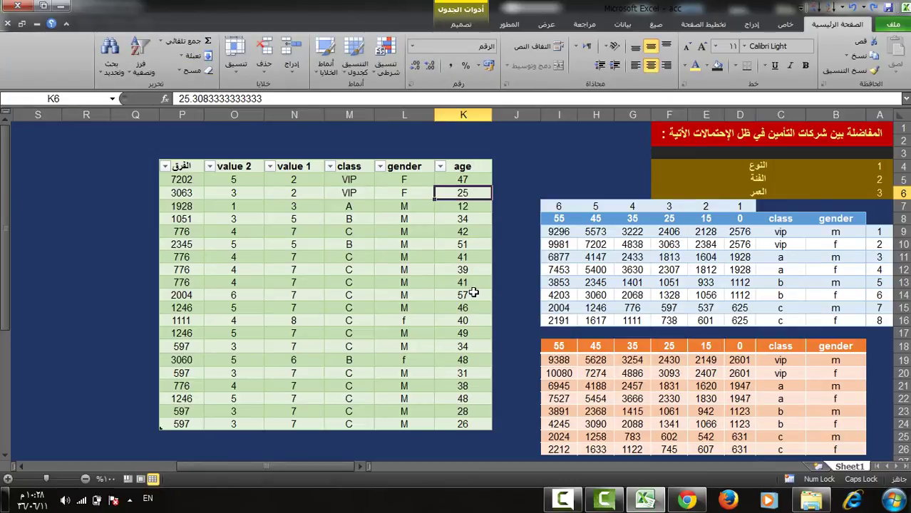
Step: Copy the row MATCH expression out of N5's formula
double_click(191, 181)
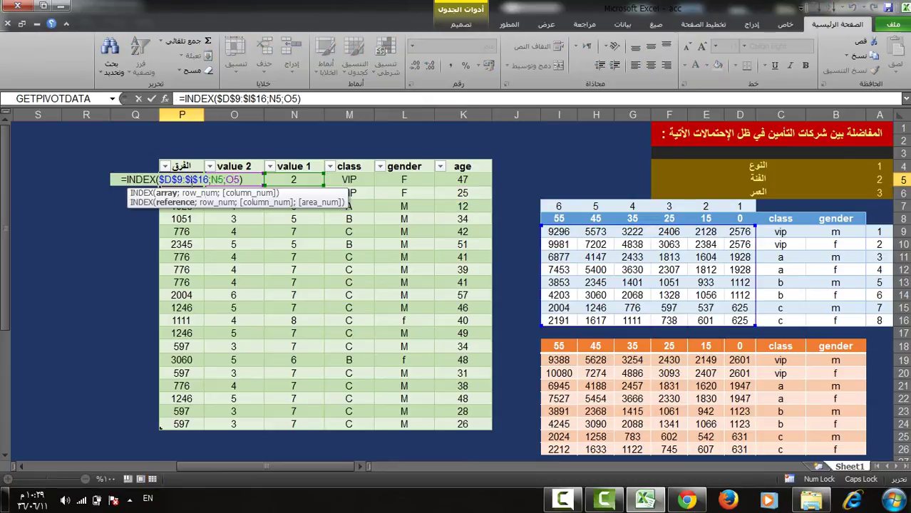
key(Escape)
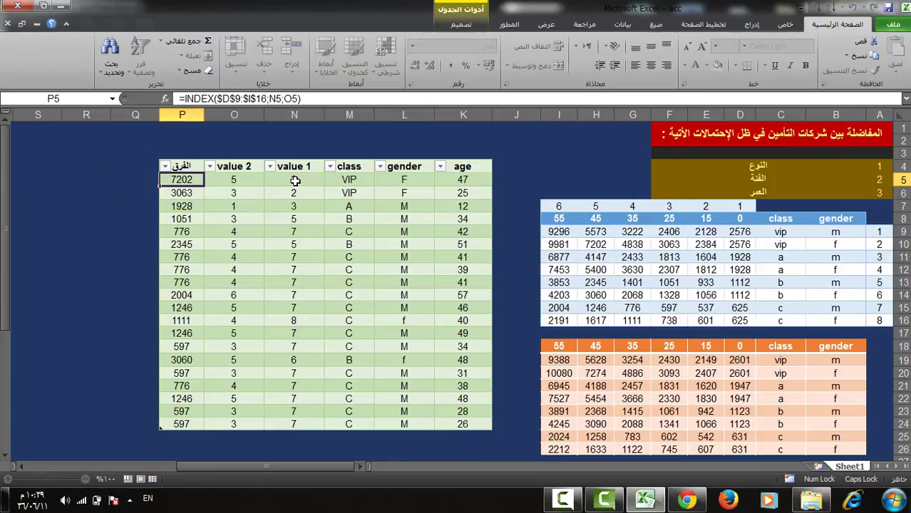
click(299, 180)
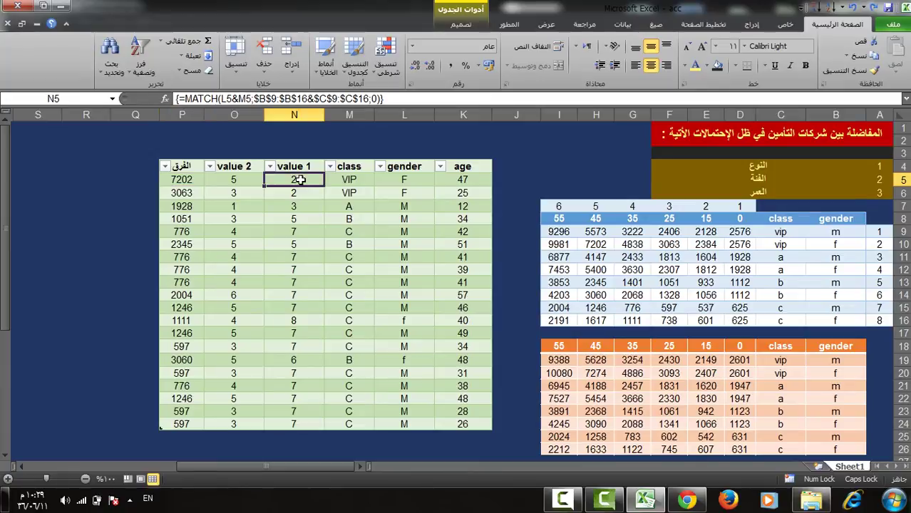
click(244, 179)
double_click(279, 180)
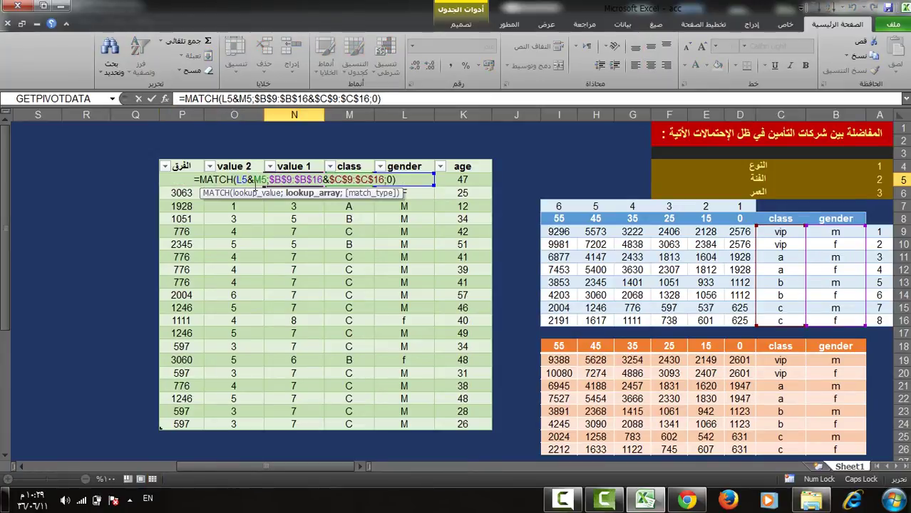
key(ctrl+shift+Return)
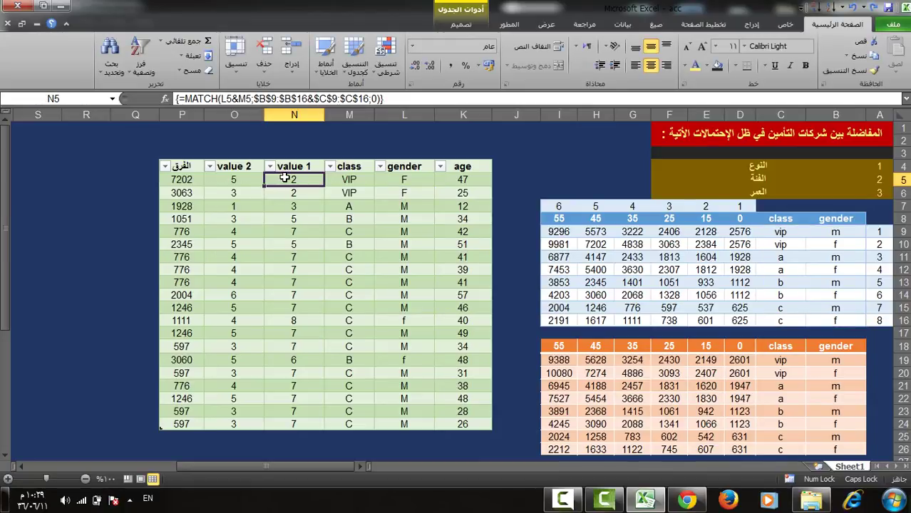
double_click(284, 179)
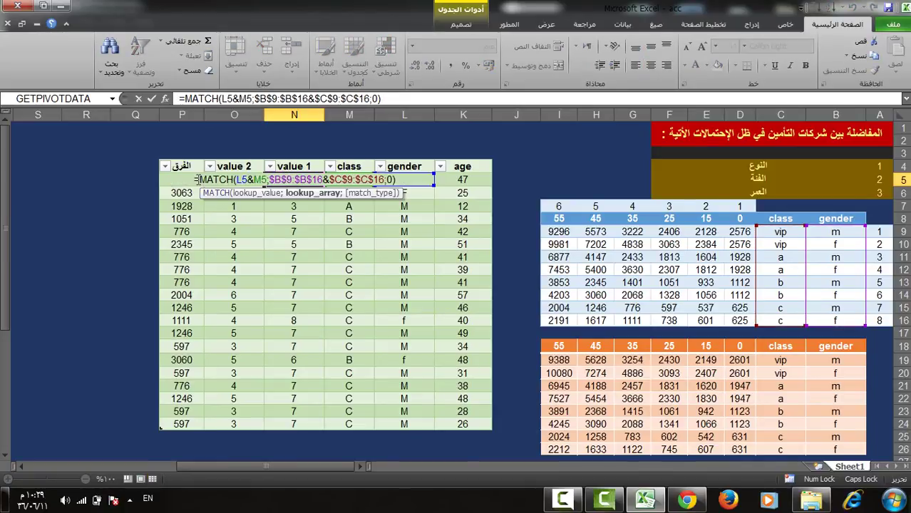
drag(200, 179, 421, 182)
key(ctrl+shift+Return)
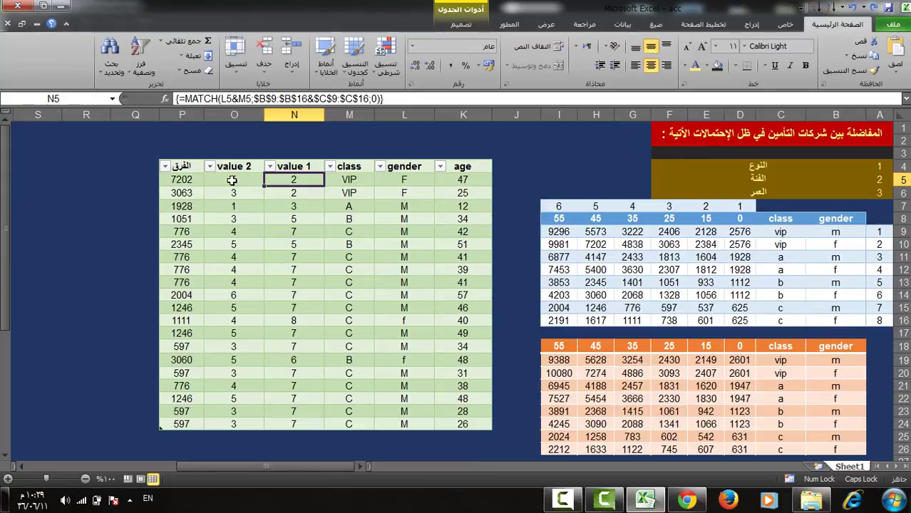
Step: Replace the N5 reference in P5's INDEX formula with the copied row MATCH
double_click(186, 180)
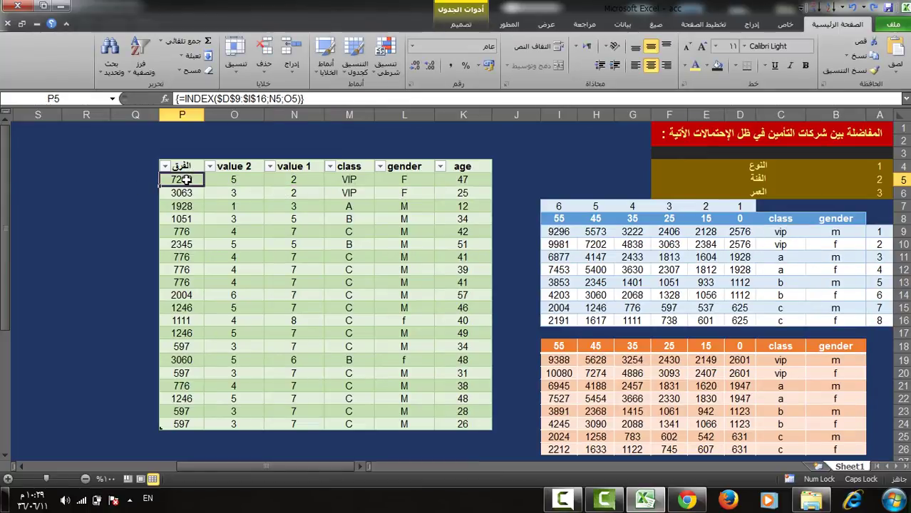
click(202, 196)
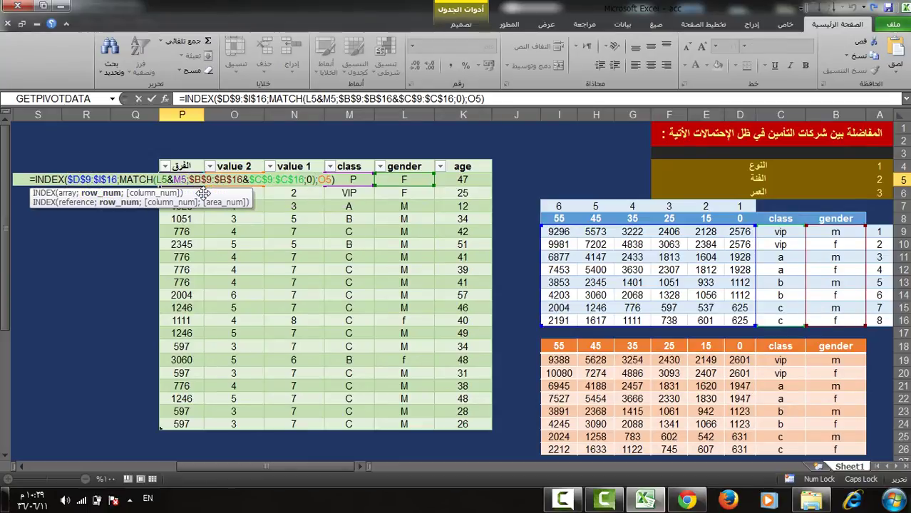
key(ctrl+Return)
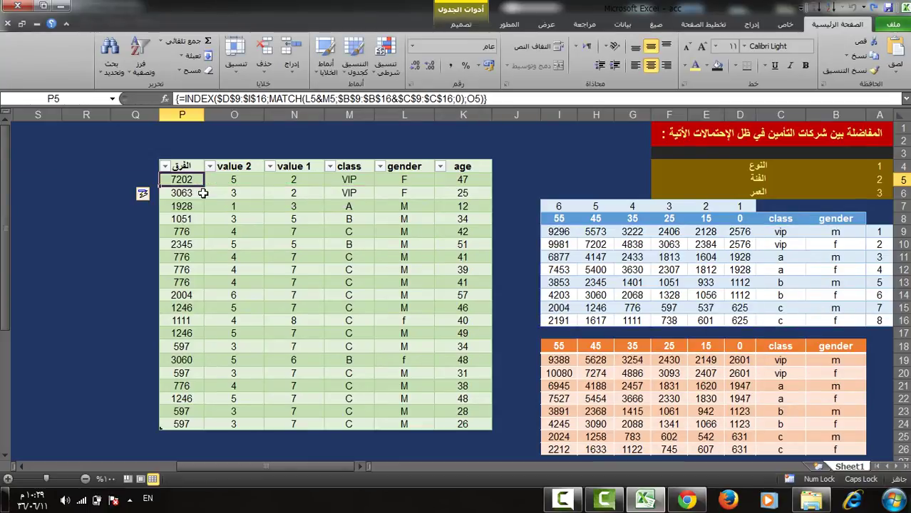
Step: Substitute O5's column MATCH for the O5 reference in P5, entered as an array formula
double_click(237, 179)
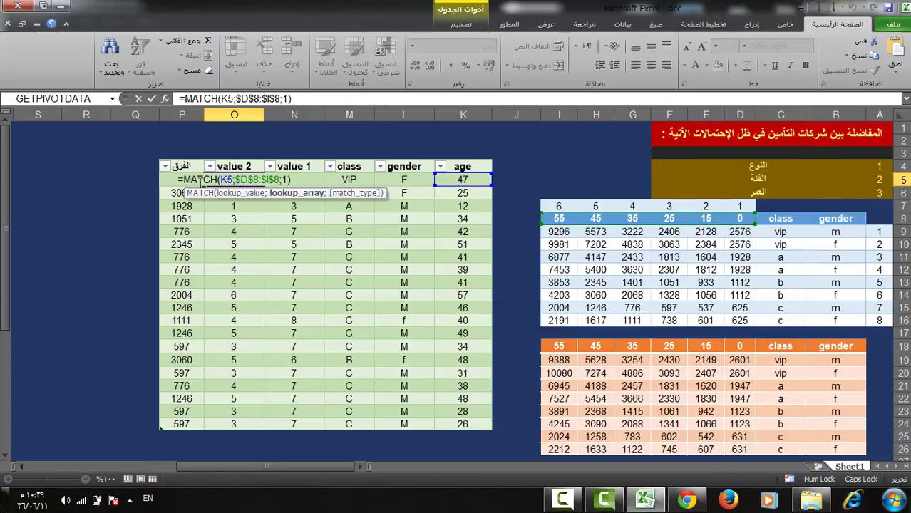
drag(184, 180, 312, 184)
key(ctrl+c)
key(Escape)
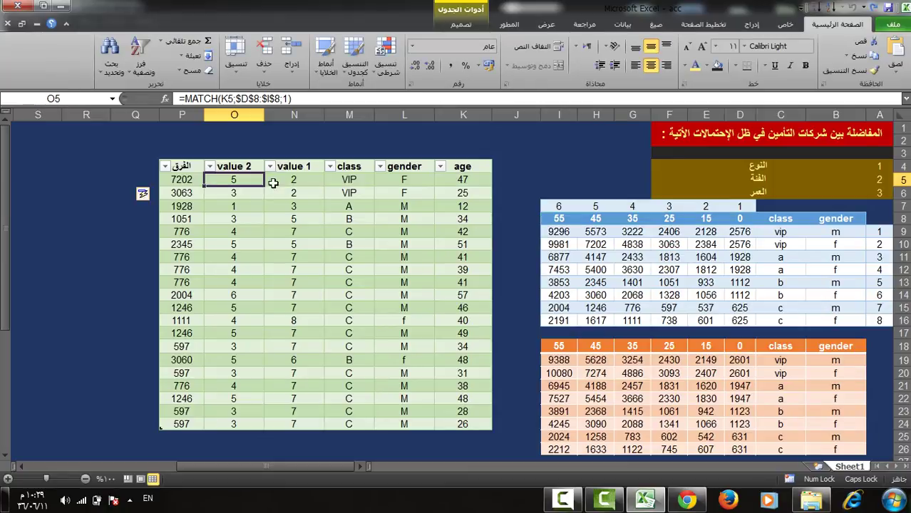
double_click(191, 180)
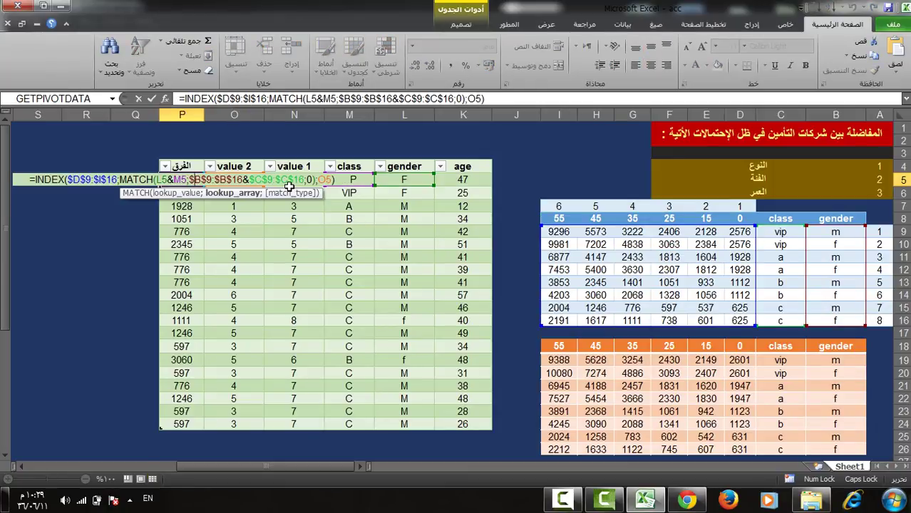
click(95, 180)
click(148, 202)
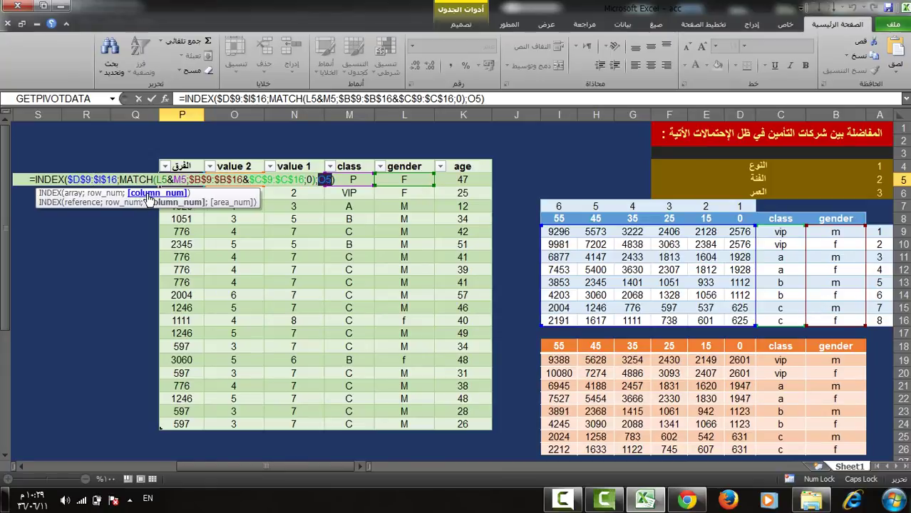
key(ctrl+v)
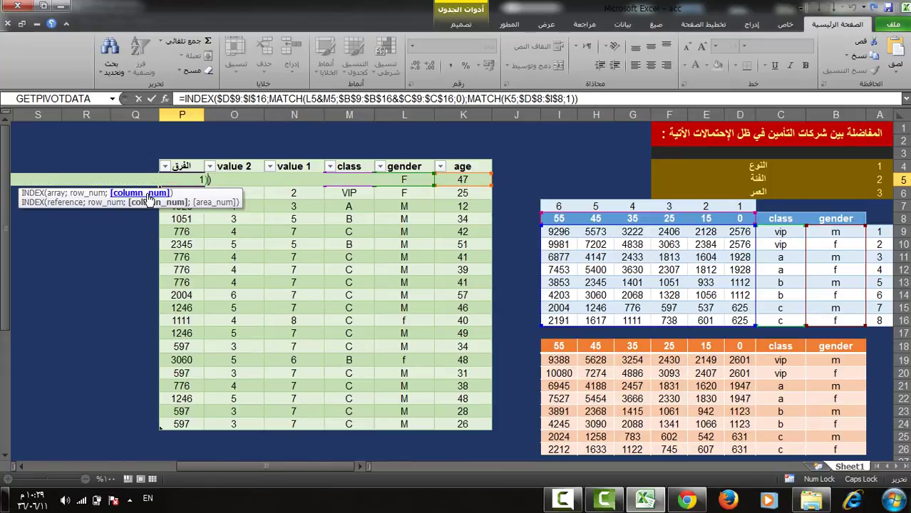
key(ctrl+shift+Return)
Step: Re-confirm P5's nested array formula, still 7202, and copy it
double_click(176, 181)
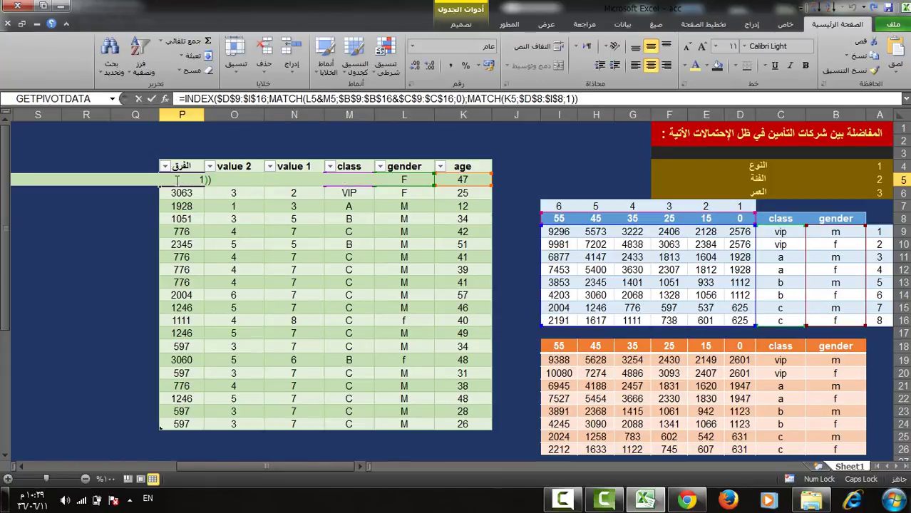
key(ctrl+shift+Return)
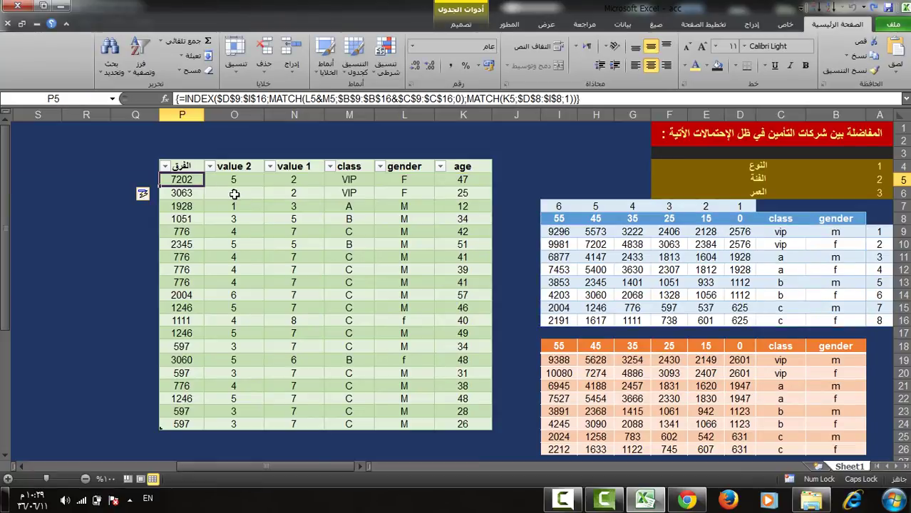
key(ctrl+c)
click(303, 180)
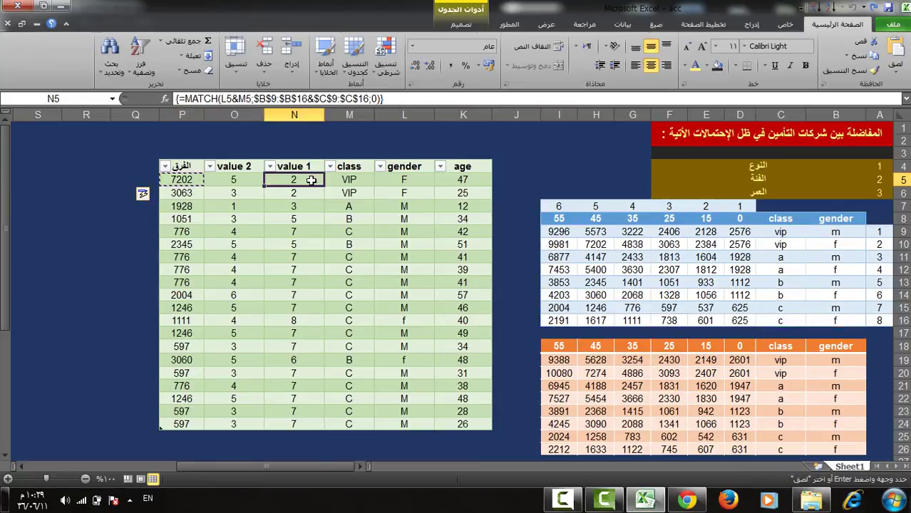
Step: Paste the combined INDEX/MATCH formula into N5 and review it
key(ctrl+v)
double_click(312, 181)
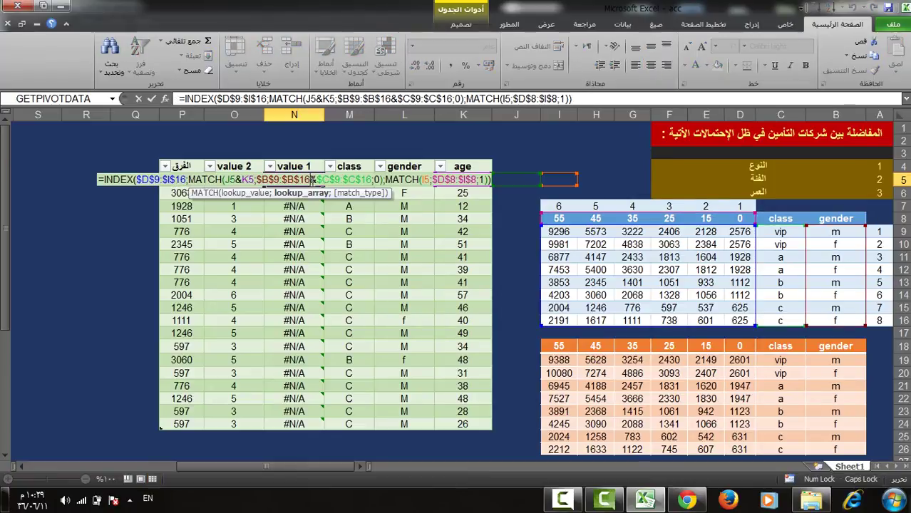
key(Escape)
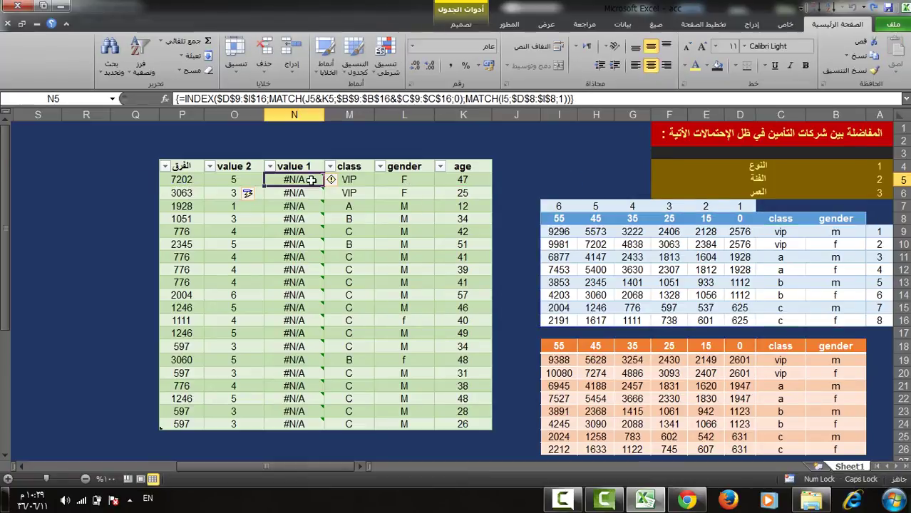
Step: Anchor P5's references as $L5, $M5 and $K5, re-enter as an array formula, and copy it
double_click(171, 180)
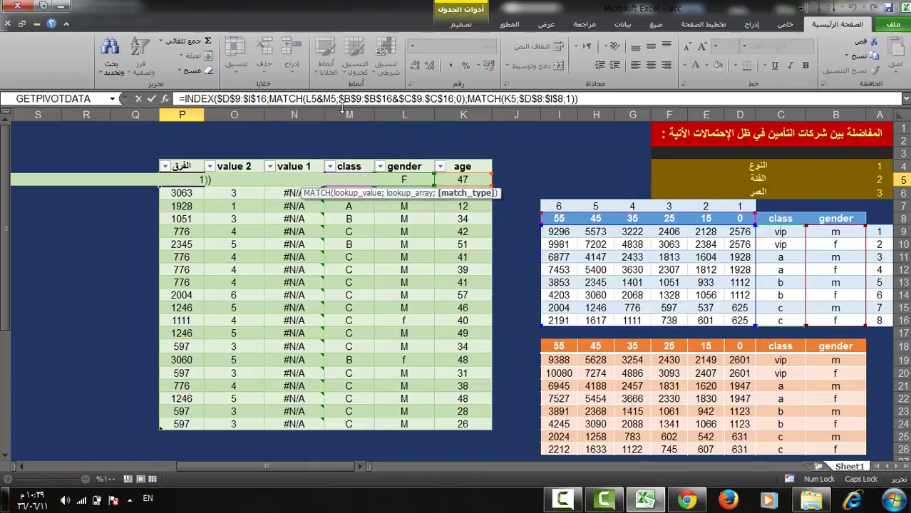
drag(343, 105, 337, 151)
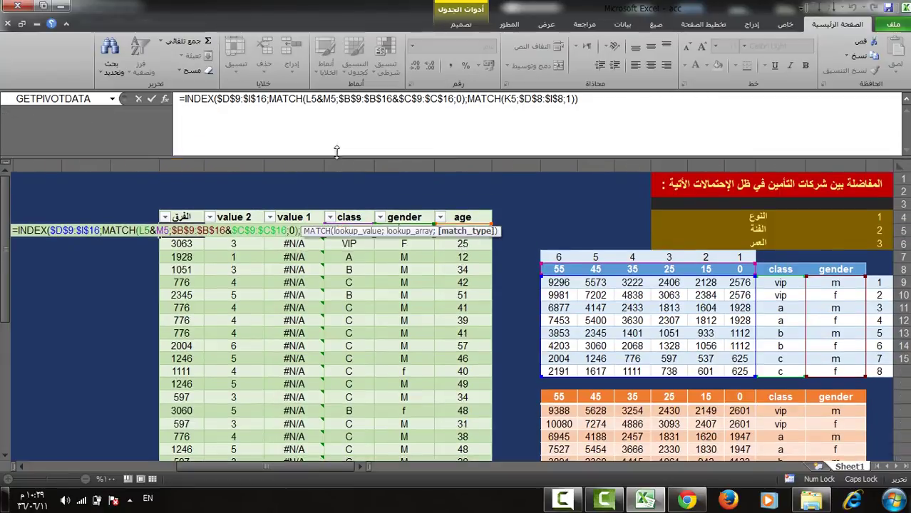
click(316, 98)
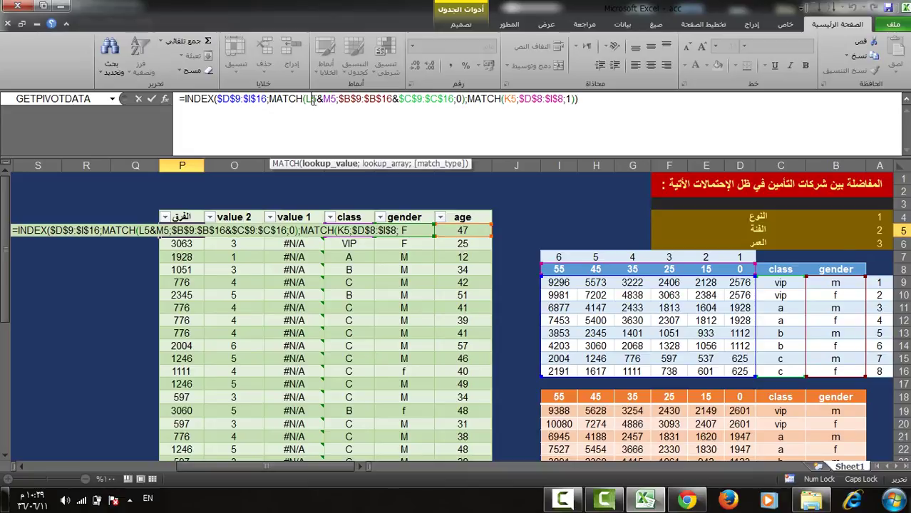
key(F4)
key(F4)
key(F4)
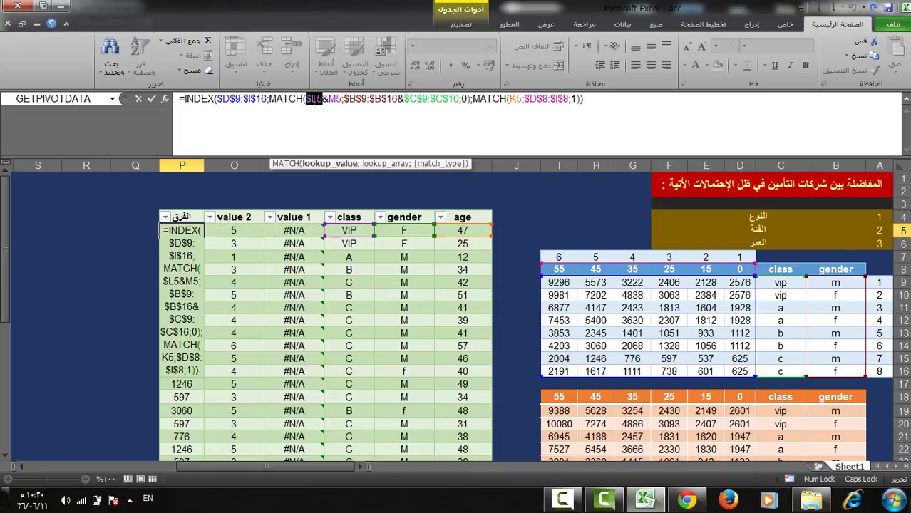
click(332, 99)
key(F4)
key(F4)
key(F4)
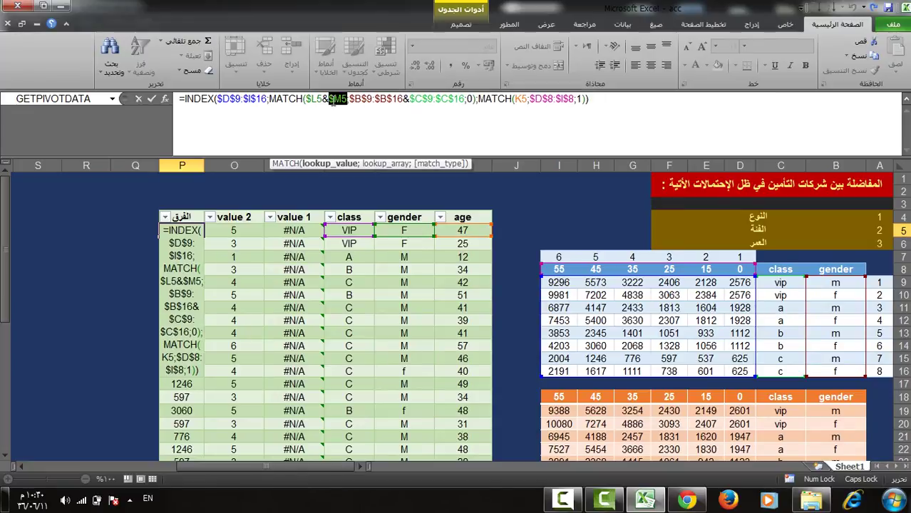
click(524, 102)
key(F4)
key(F4)
key(F4)
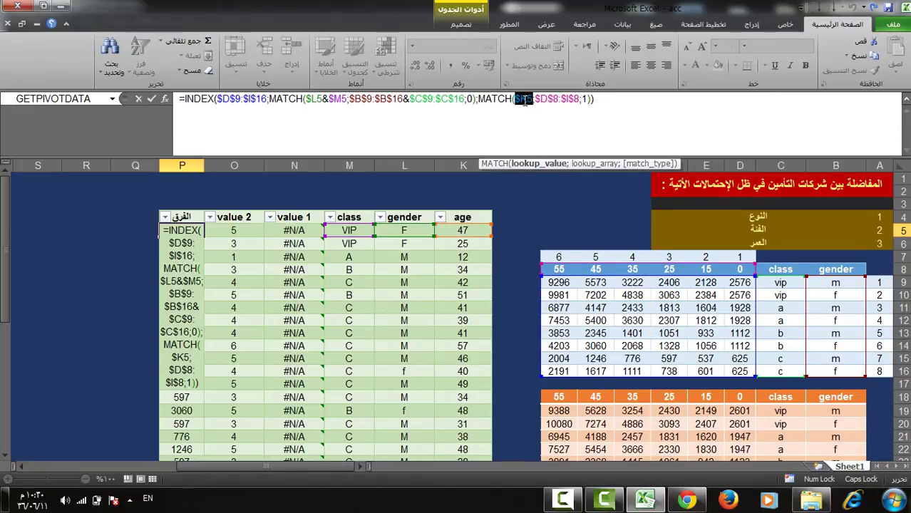
key(ctrl+shift+Return)
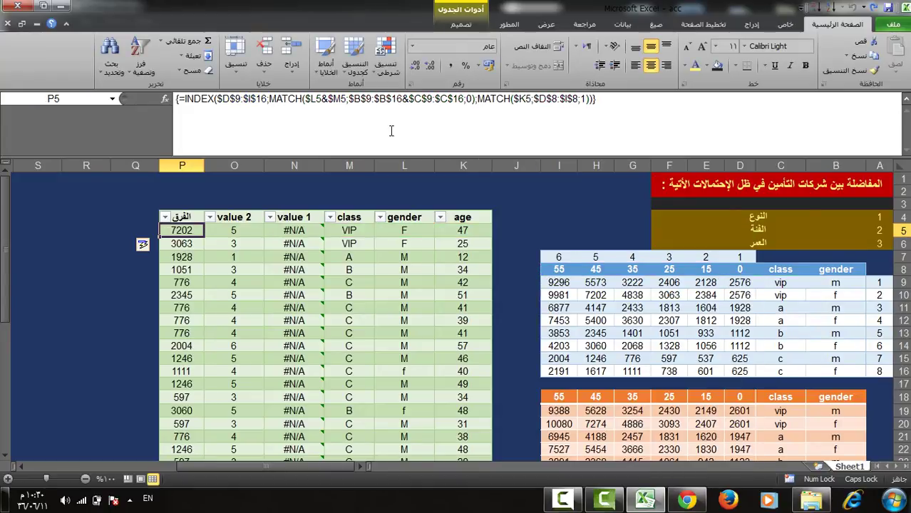
key(ctrl+c)
Step: Paste the premium formula into N5 and clear the value 2 and difference columns
click(308, 230)
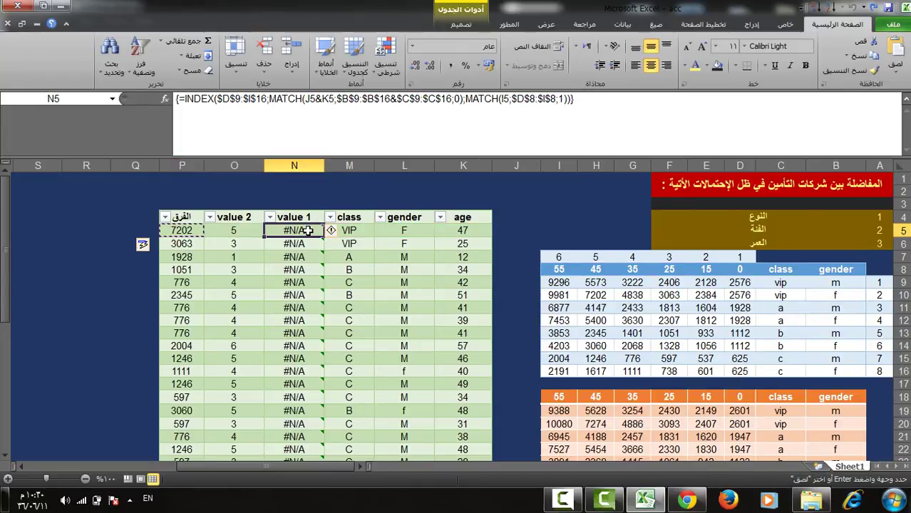
key(ctrl+v)
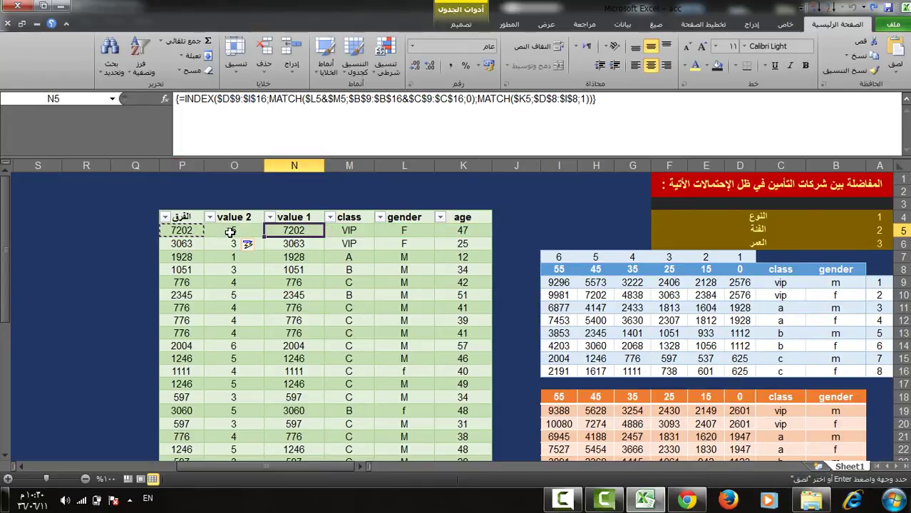
click(231, 230)
key(ctrl+shift+Down)
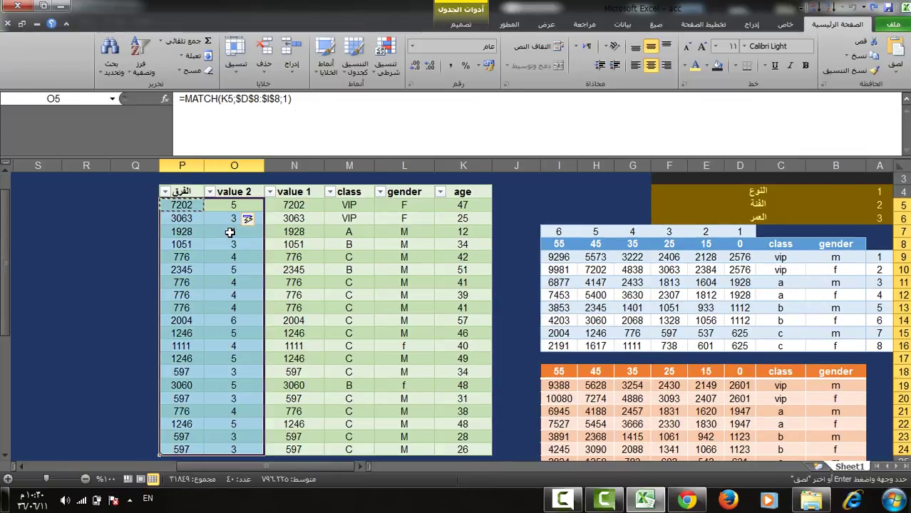
key(Delete)
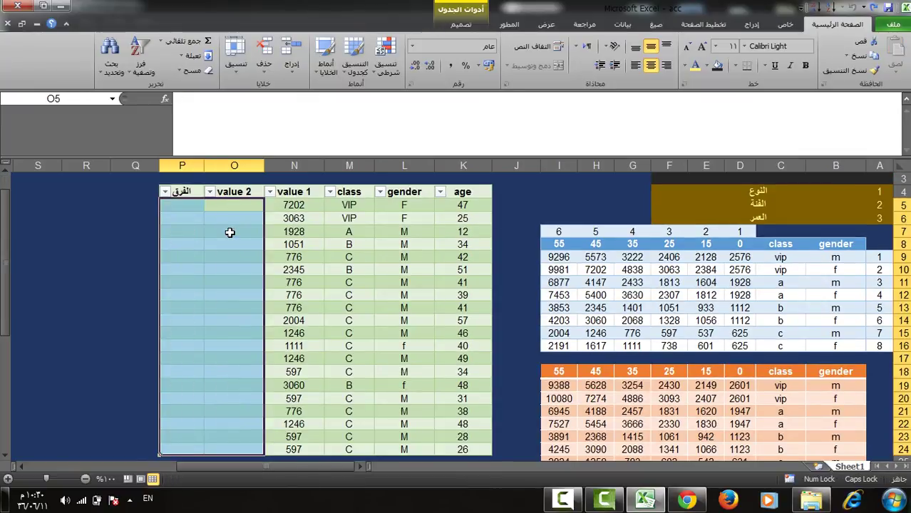
Step: Review N5's formula in the formula bar and re-enter it as an array formula returning 7202
click(309, 210)
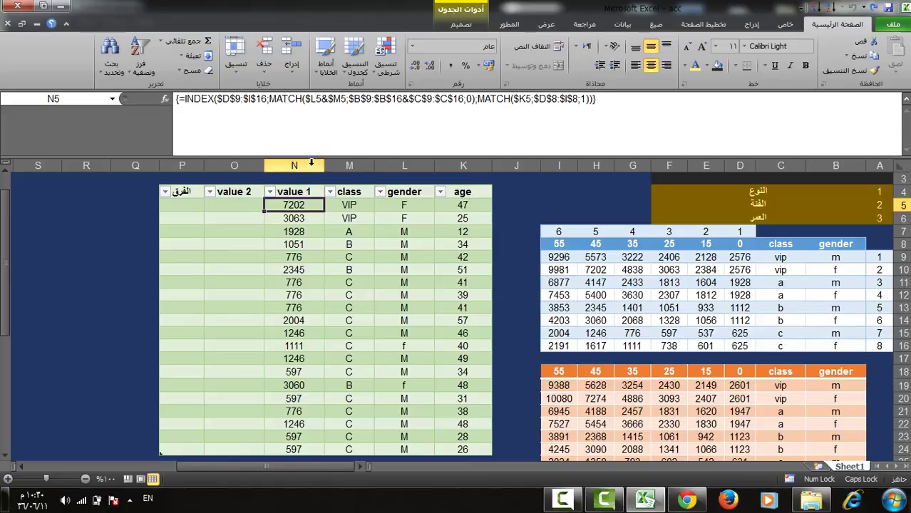
click(319, 139)
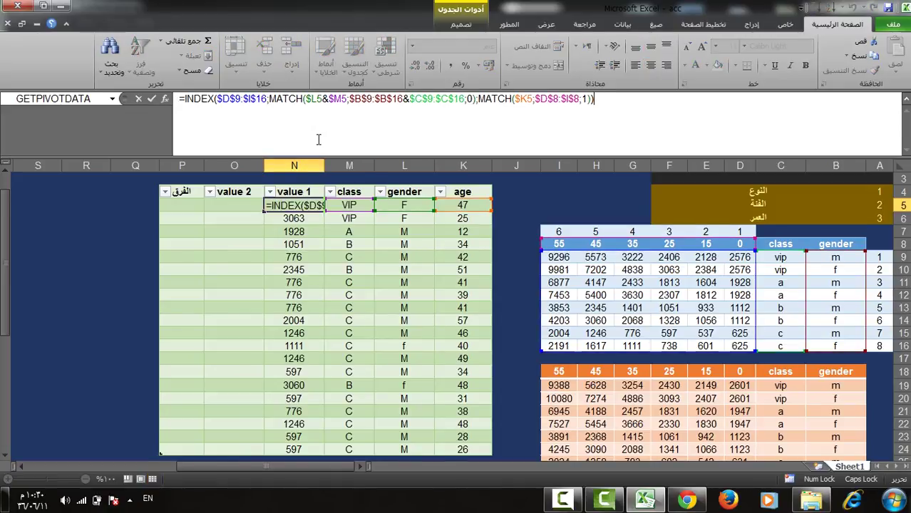
key(ctrl+shift+u)
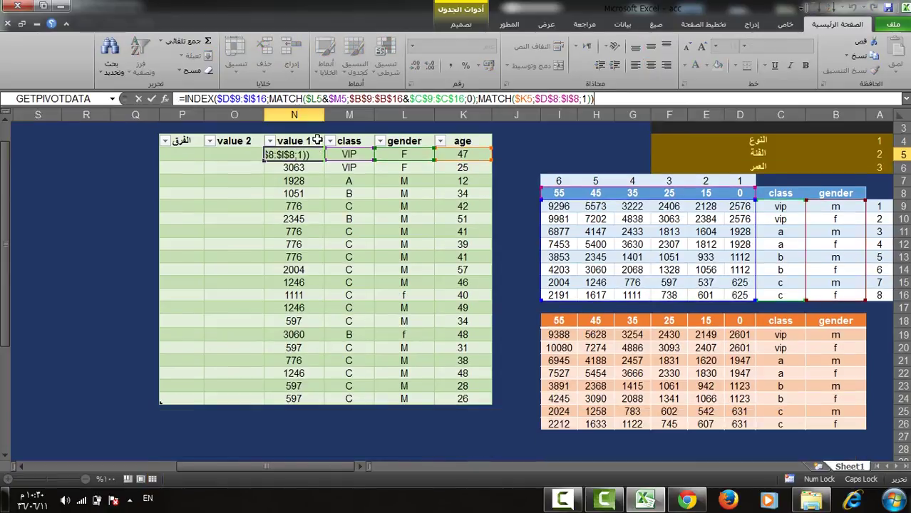
click(354, 98)
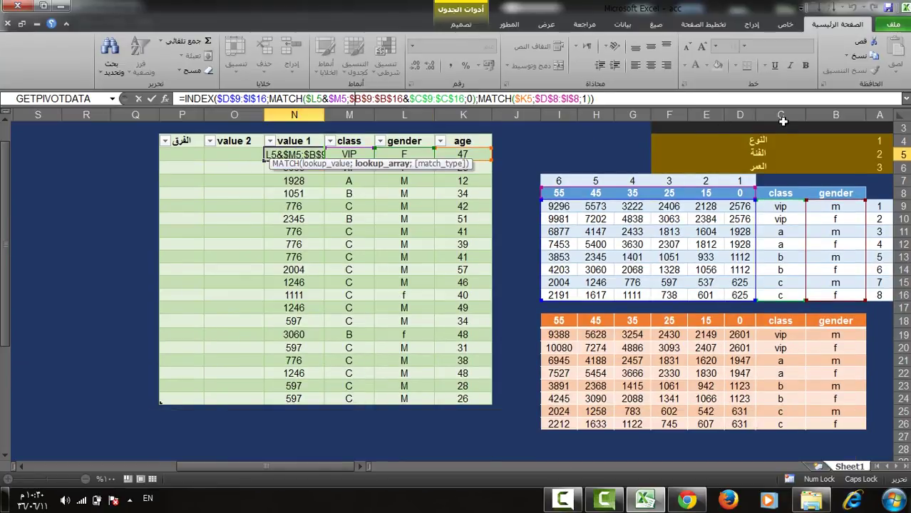
click(906, 101)
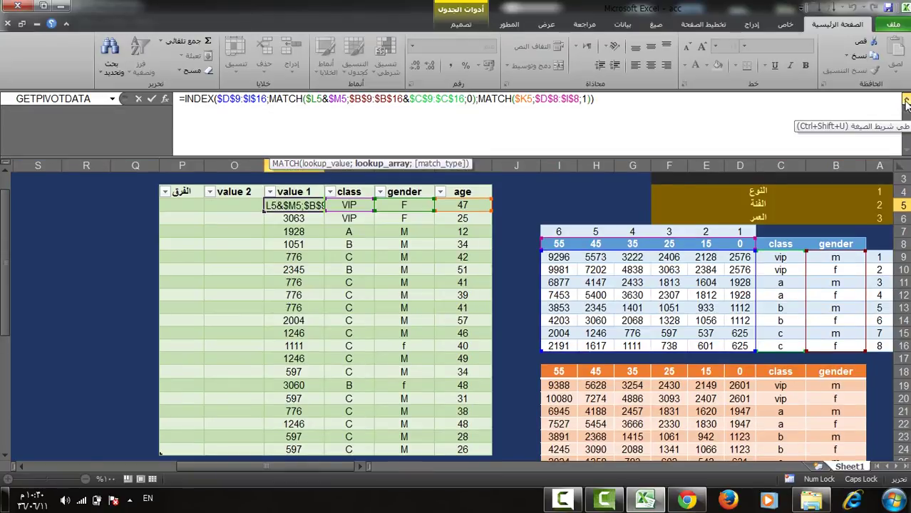
click(906, 102)
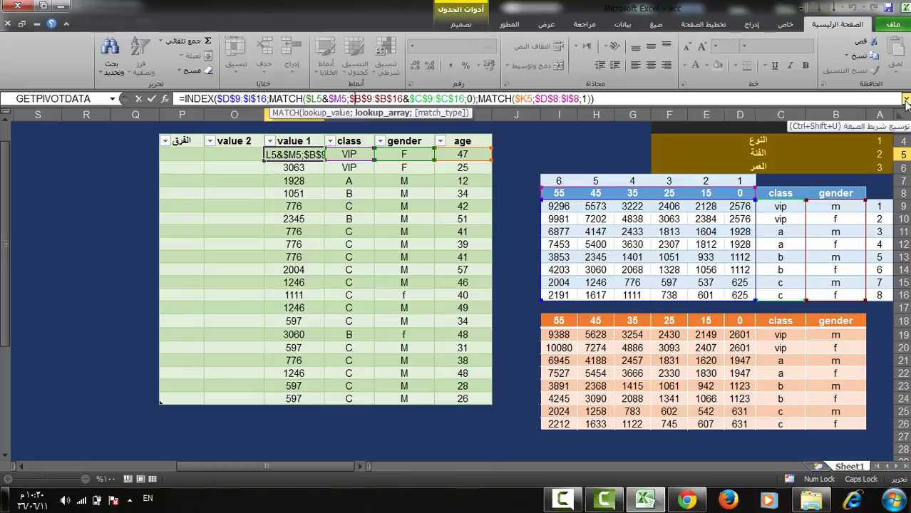
click(906, 102)
click(906, 102)
key(ctrl+shift+Return)
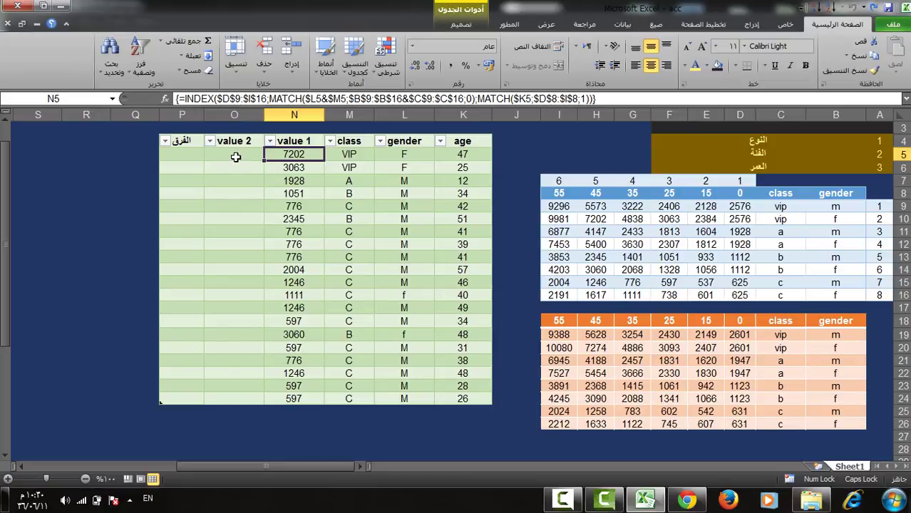
Step: Start O5's formula as INDEX over the absolute orange table range $D$19:$I$26
click(235, 156)
text(=)
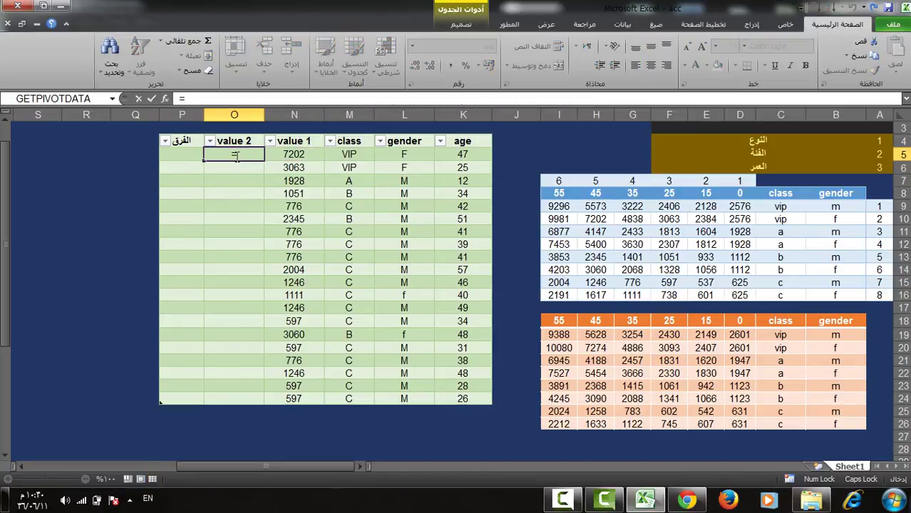
text(IND)
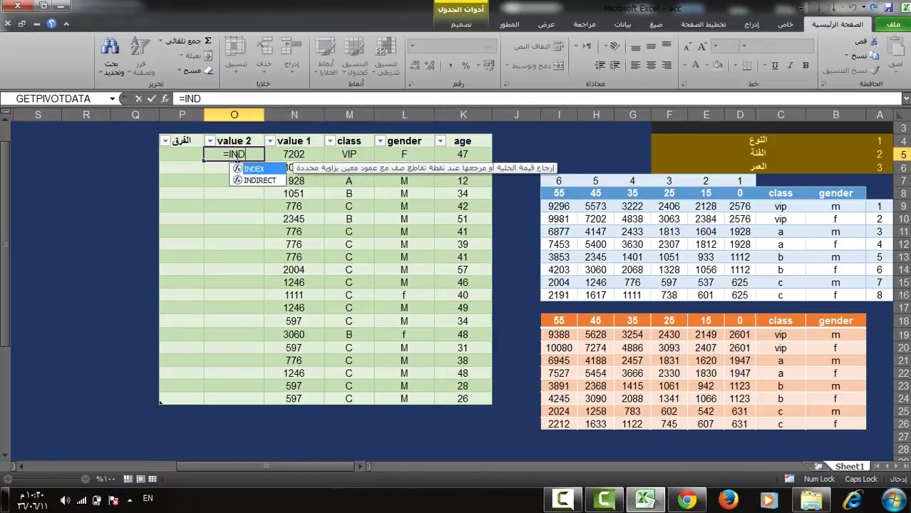
key(Tab)
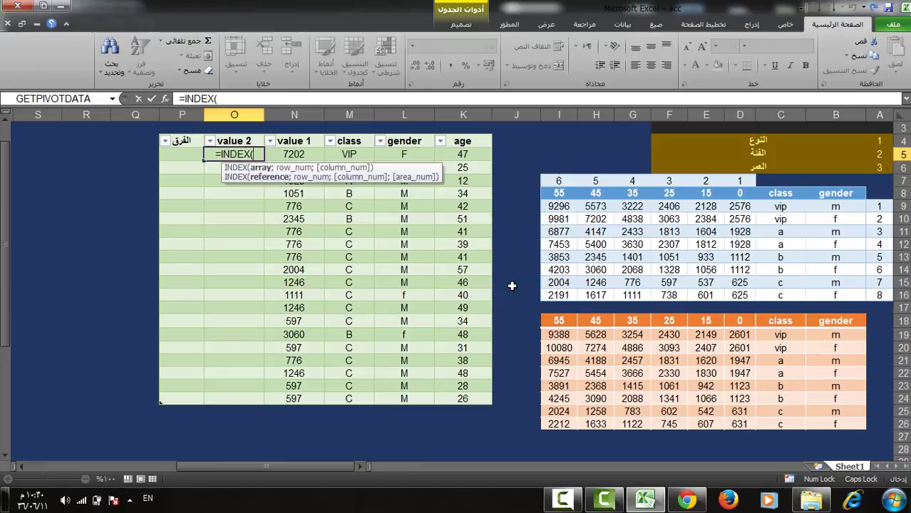
click(742, 335)
key(ctrl+shift+Down)
key(ctrl+shift+Left)
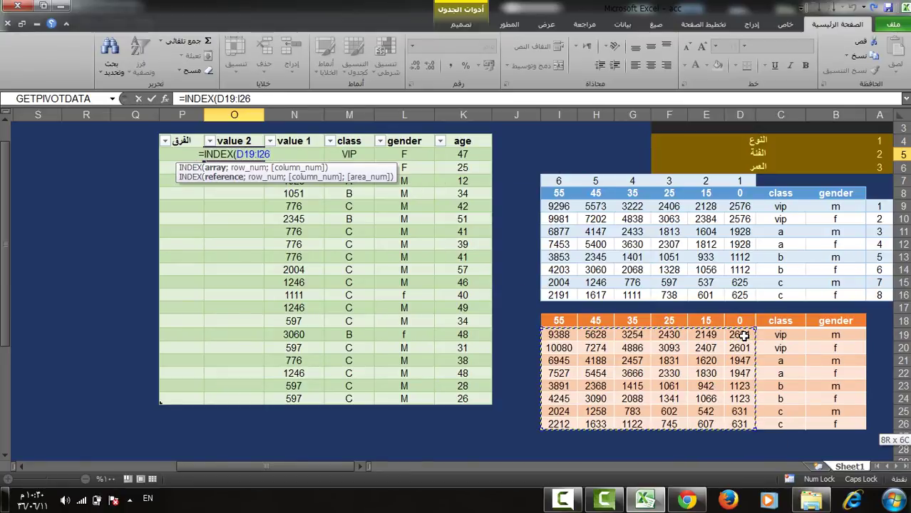
key(F4)
Step: Add the row argument MATCH(L5&M5;$B$19:$B$26&$C$19:$C$26;0) matching gender and class
text(;)
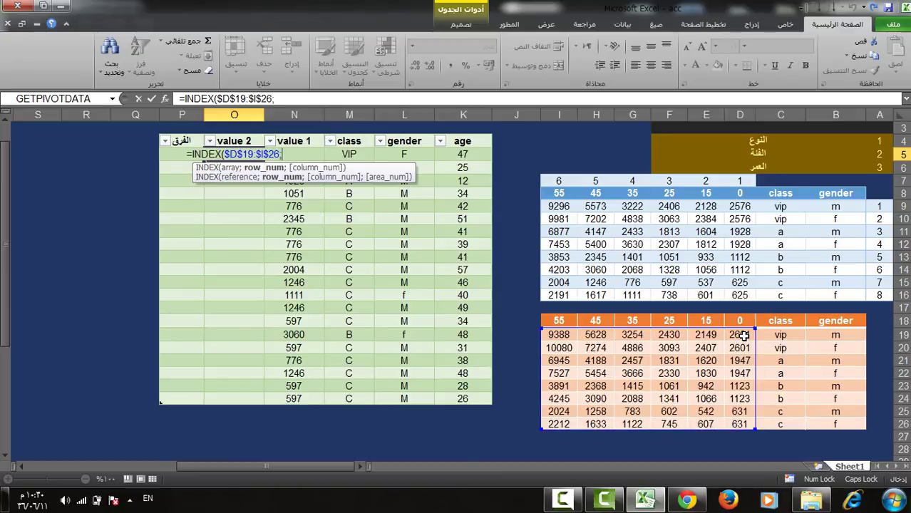
text(MA)
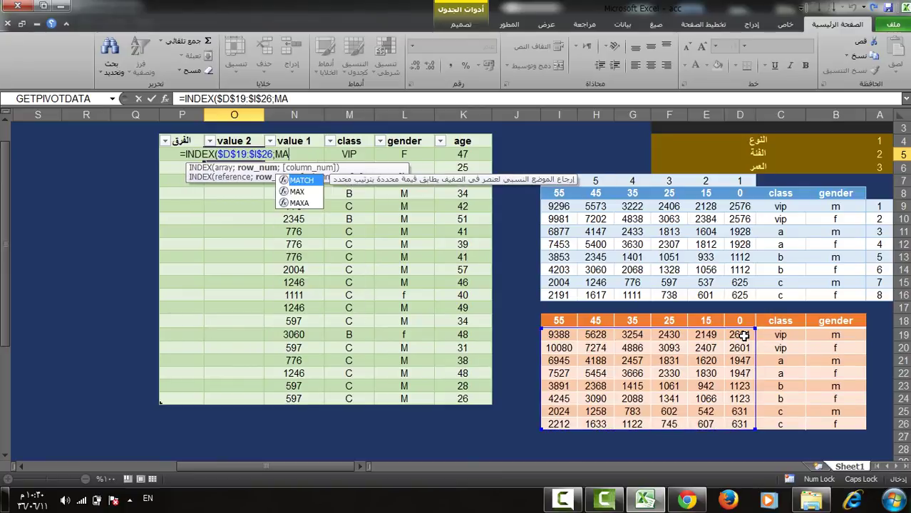
key(Tab)
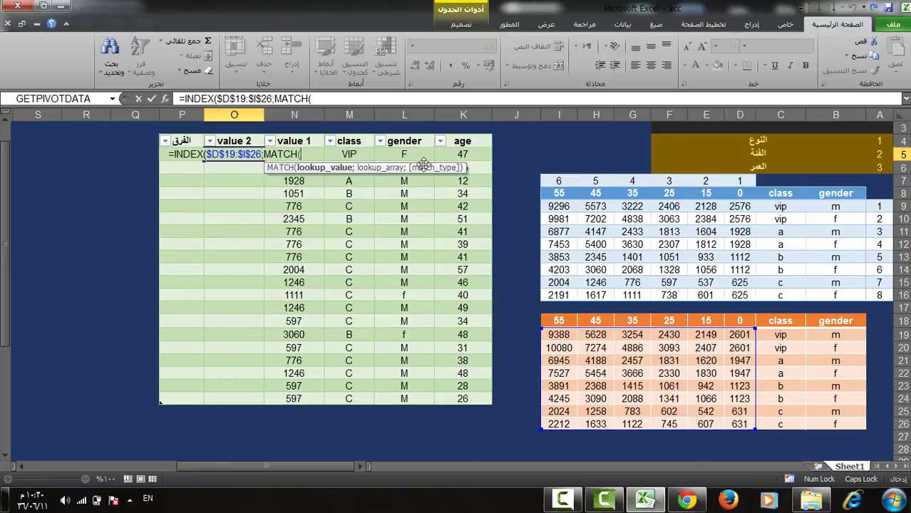
click(405, 151)
text(&)
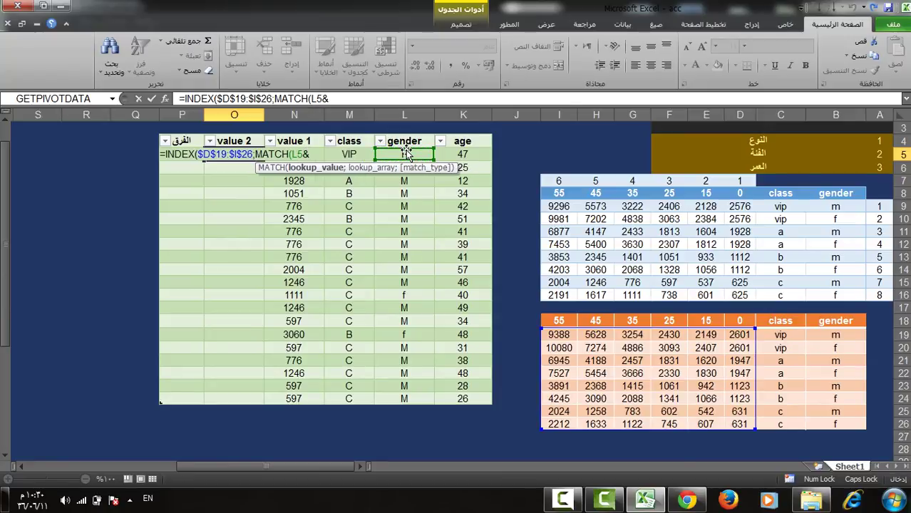
click(356, 155)
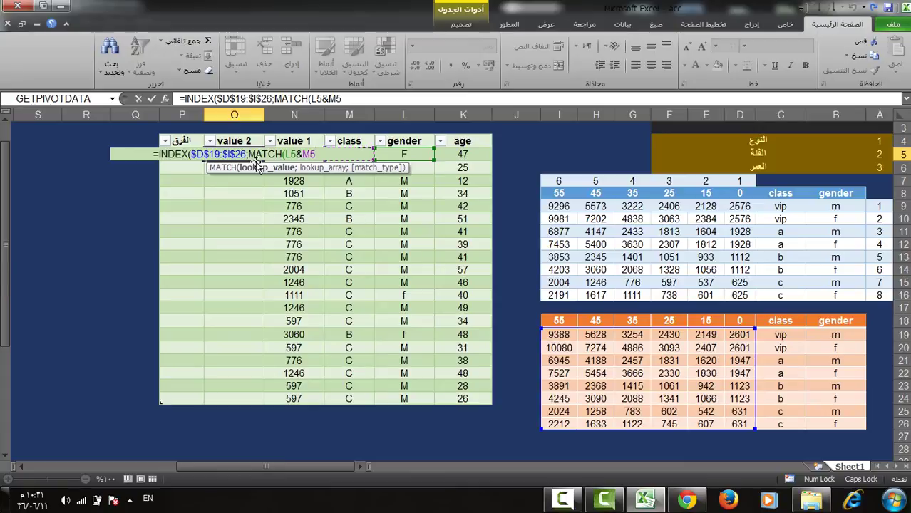
text(;)
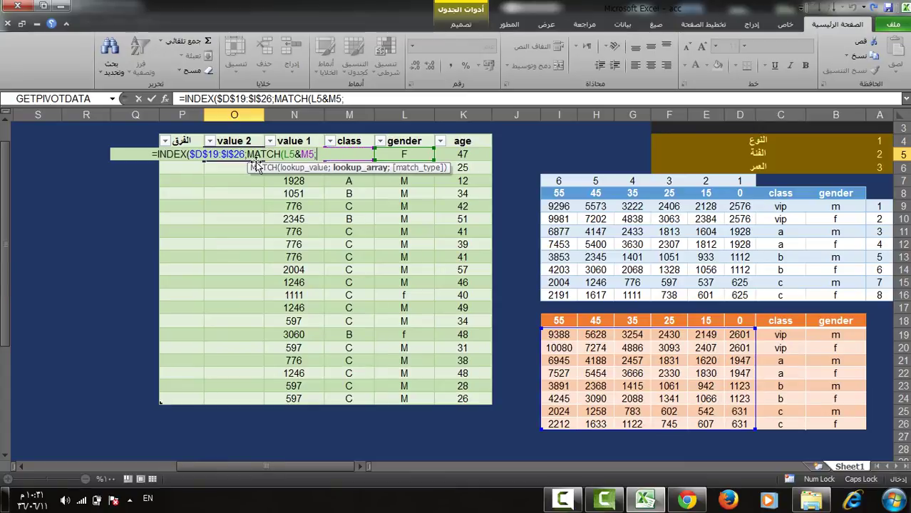
click(840, 338)
drag(841, 342, 836, 424)
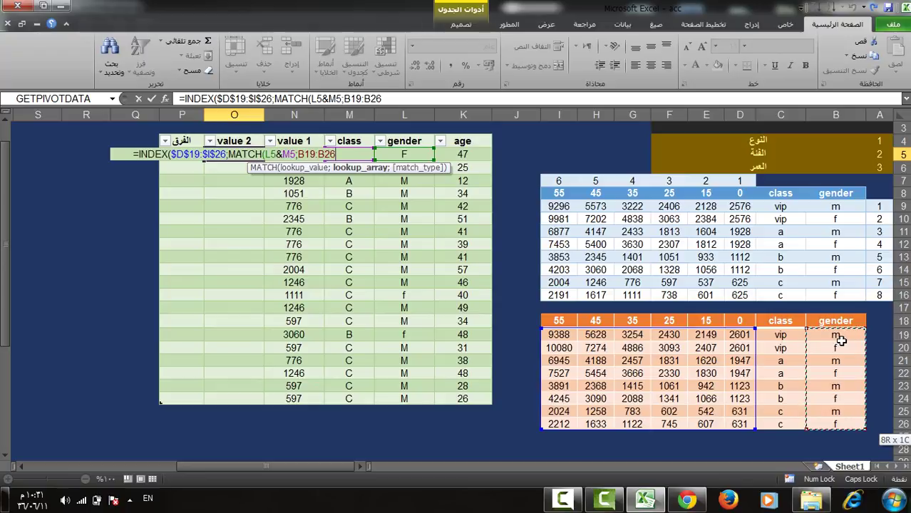
key(F4)
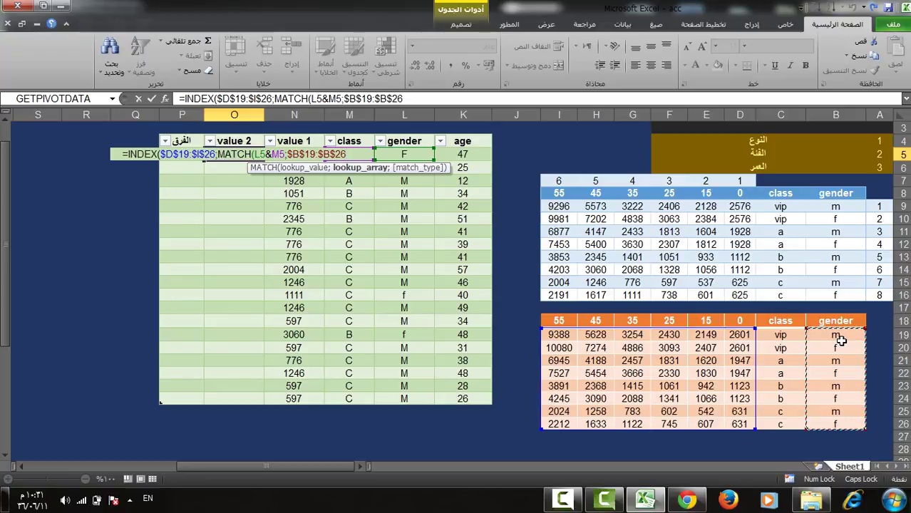
text(&)
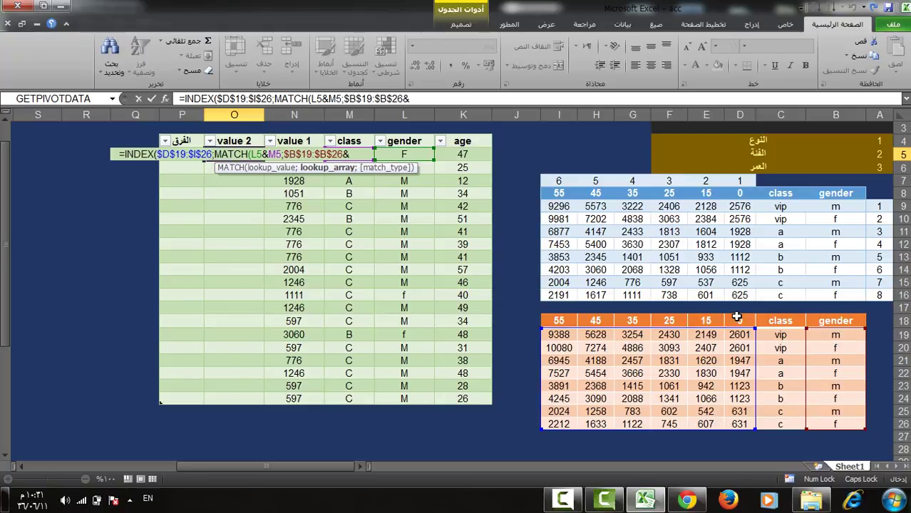
click(784, 335)
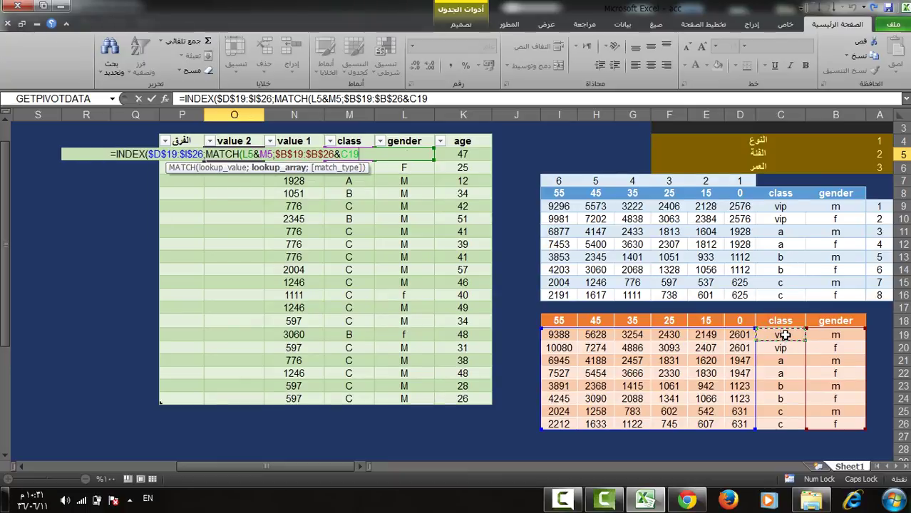
key(ctrl+shift+Down)
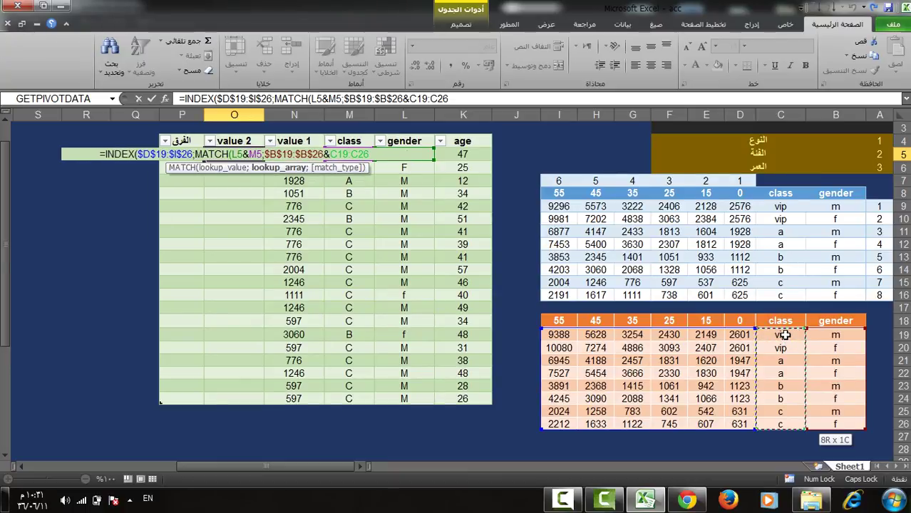
key(F4)
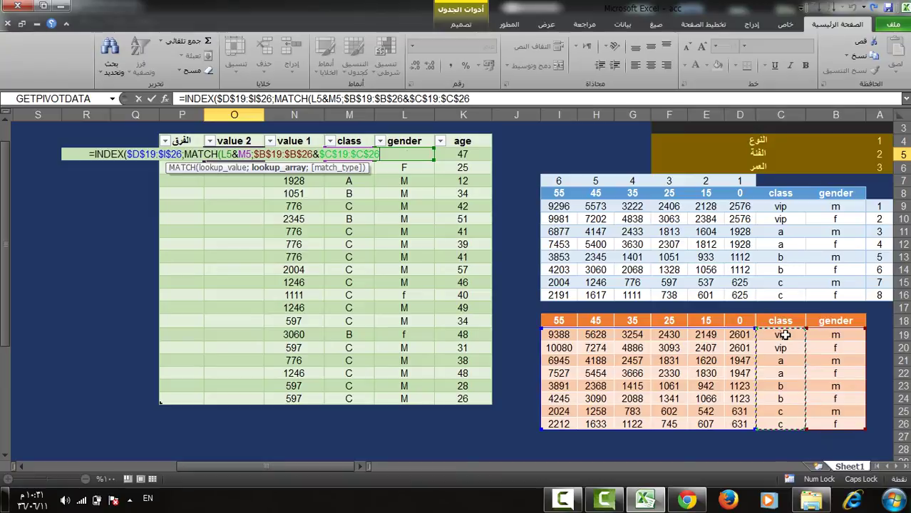
text(;0)
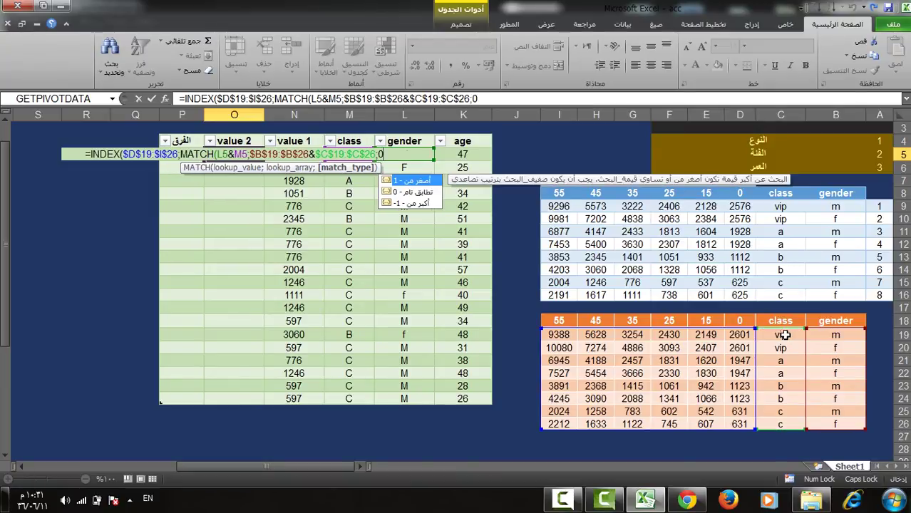
text();)
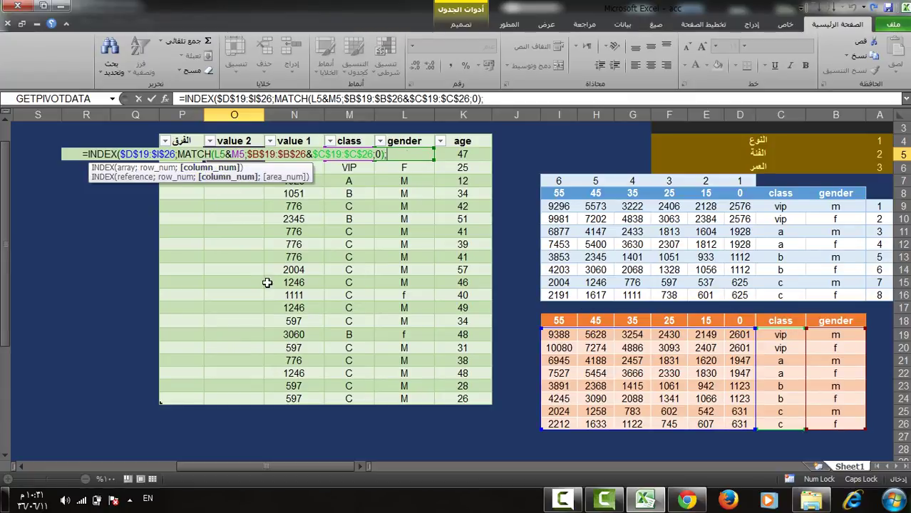
text(MA)
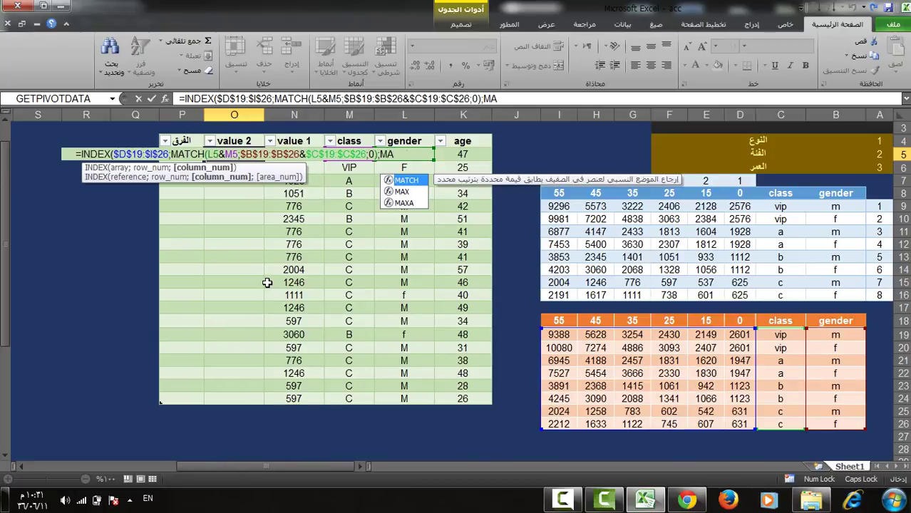
Step: Add the age column MATCH(K5;$D$18:$I$18;1) and enter as an array formula, giving 7274
key(Tab)
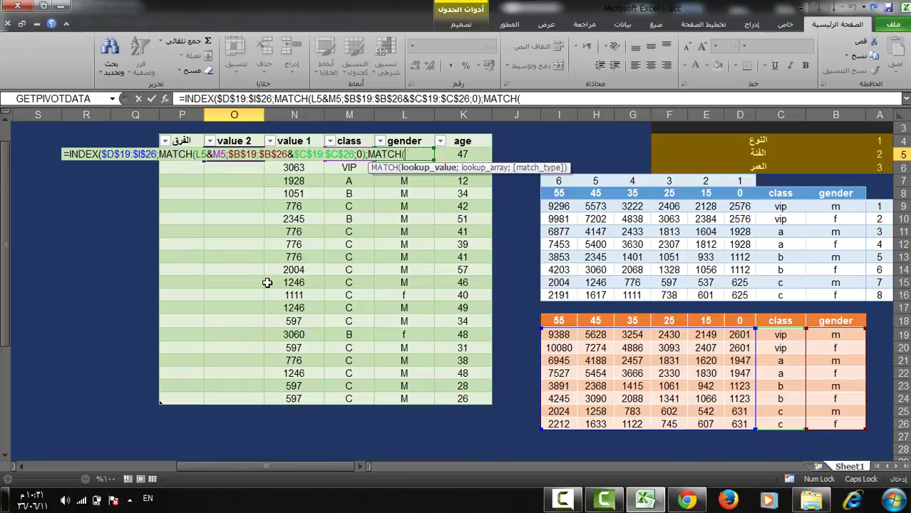
click(466, 156)
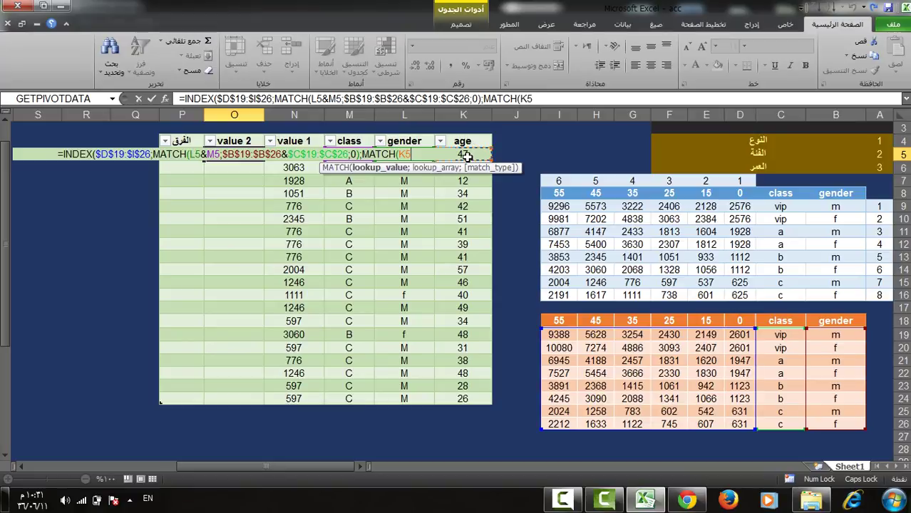
text(;)
click(740, 322)
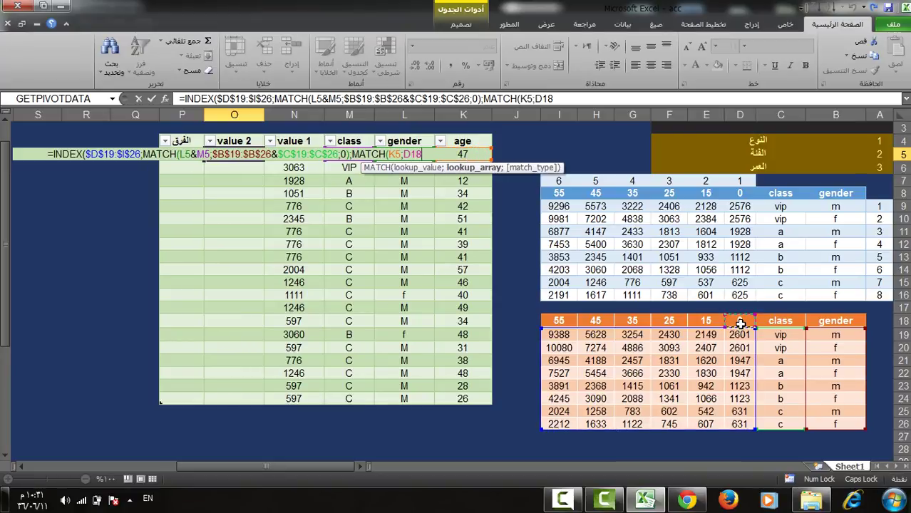
key(shift+Left)
key(shift+Left)
key(shift+Left)
key(shift+Left)
key(shift+Left)
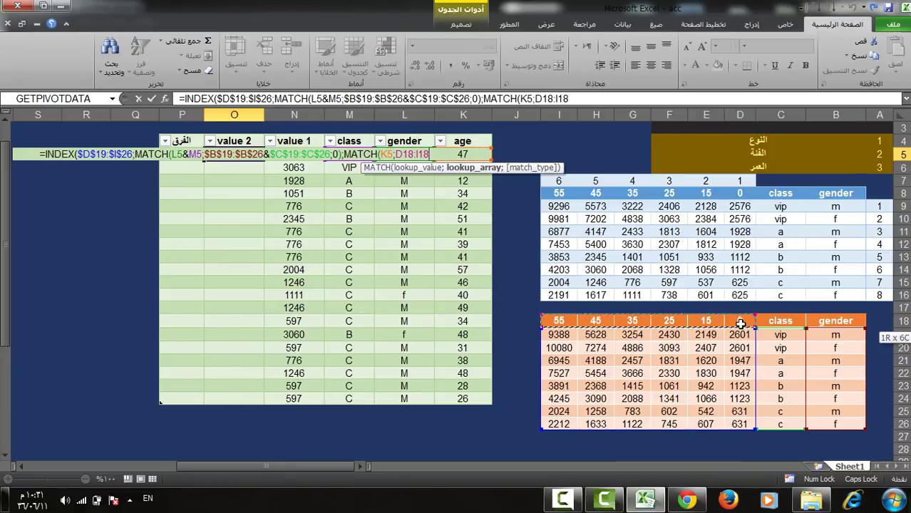
key(F4)
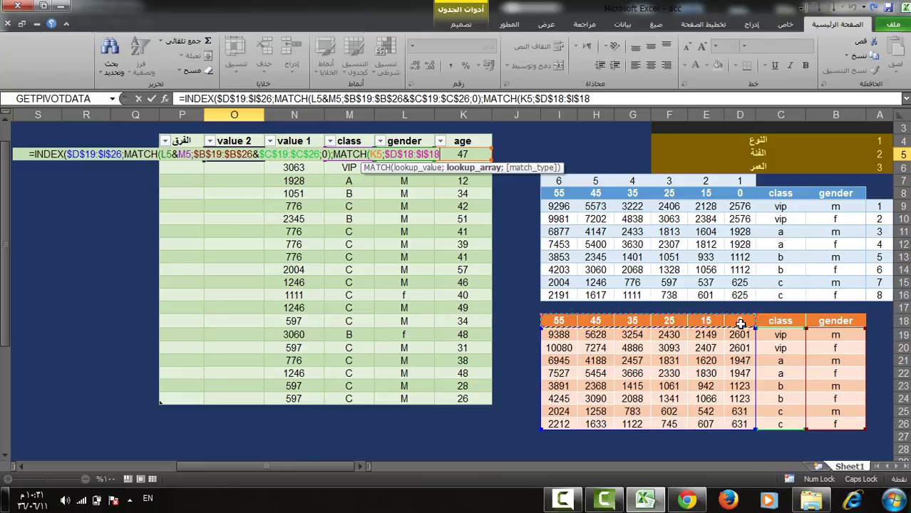
text(;1)
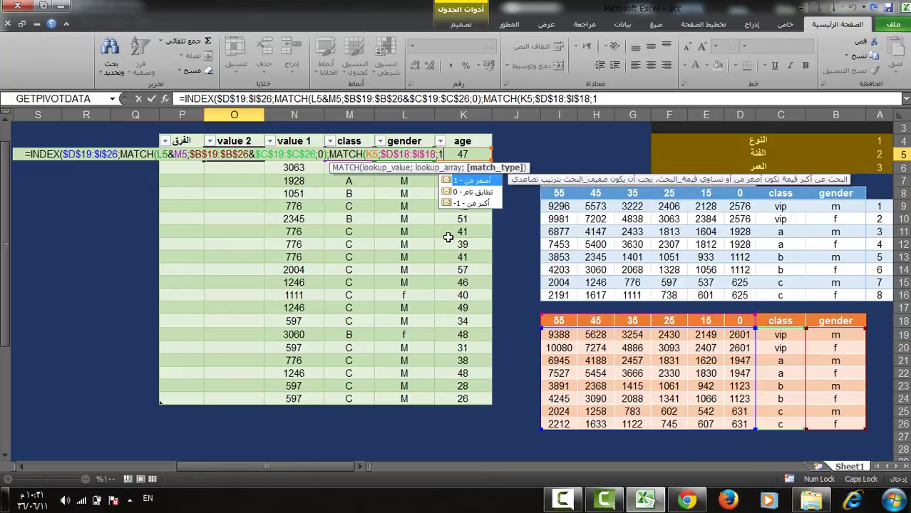
text()))
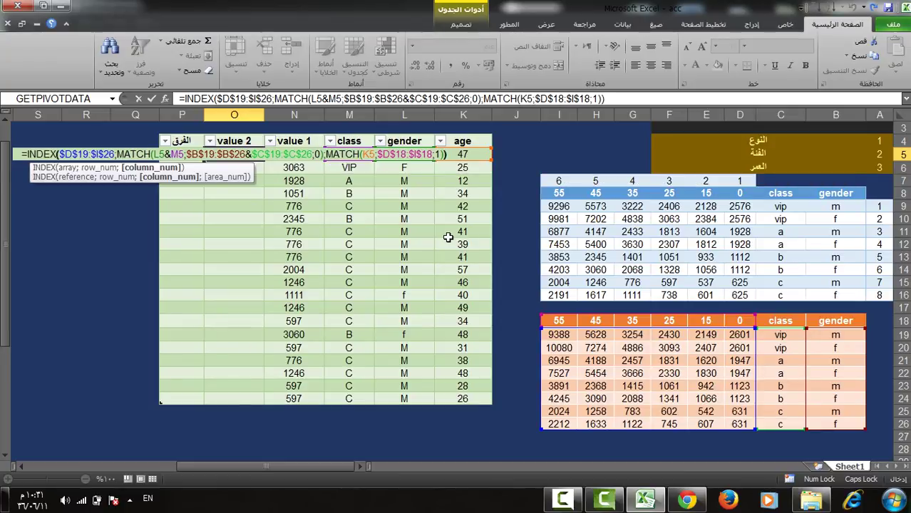
key(ctrl+shift+Return)
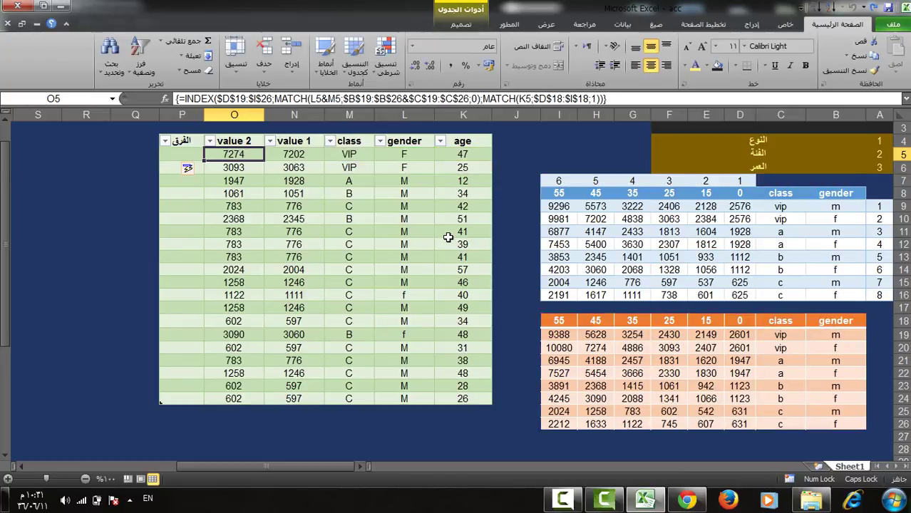
Step: Enter =O5-N5 in the الفرق column and add the table's Total Row showing 306
click(178, 158)
text(=)
click(228, 155)
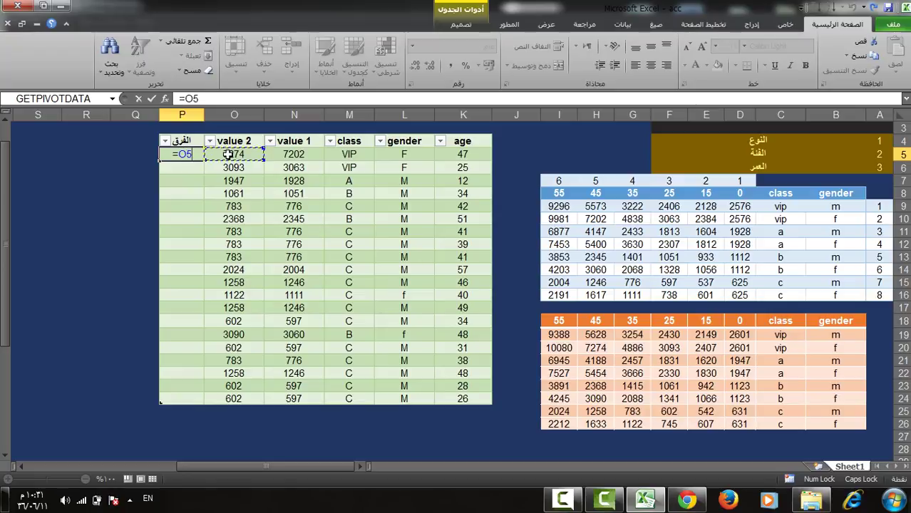
text(-)
click(285, 155)
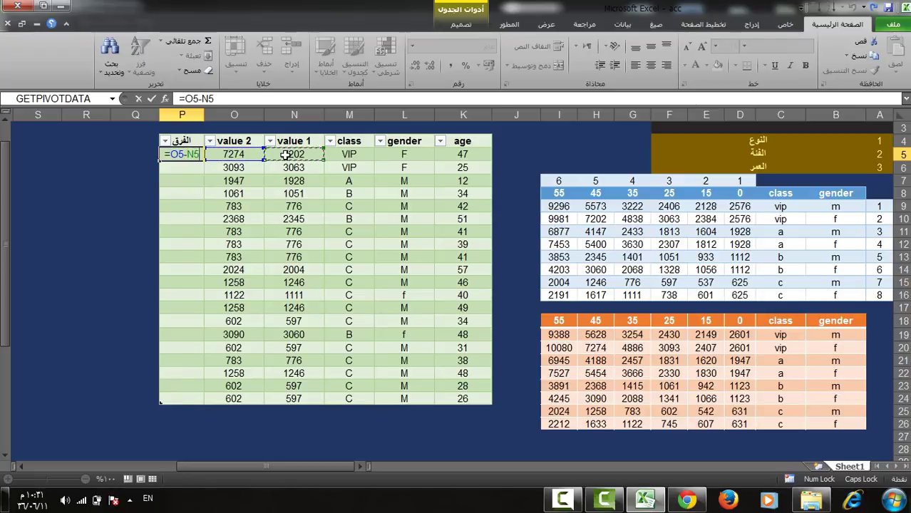
key(Return)
click(300, 358)
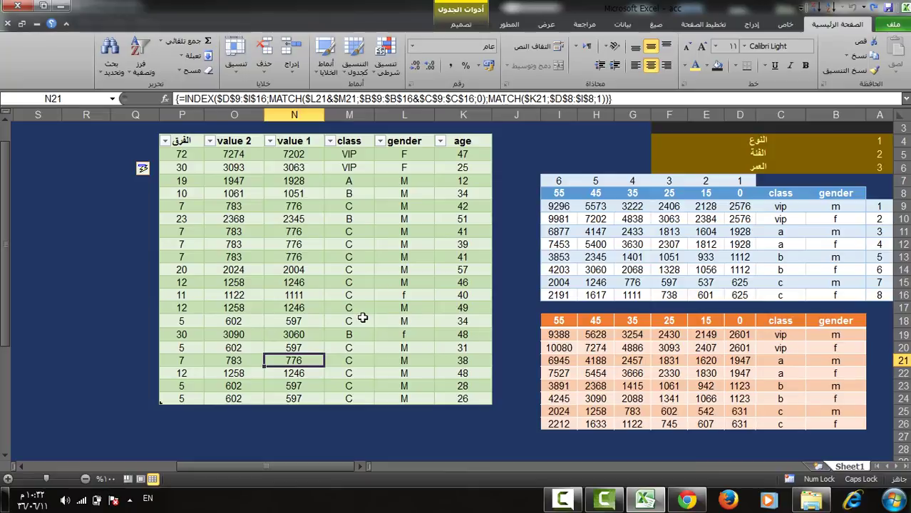
key(ctrl+shift+t)
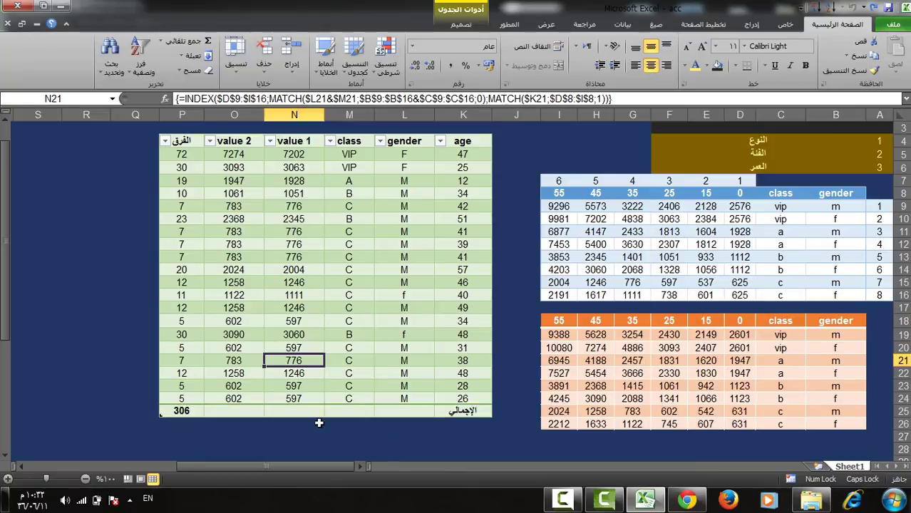
Step: Set the value 1 and value 2 totals to Sum, showing 31770 and 32076
click(303, 410)
click(258, 412)
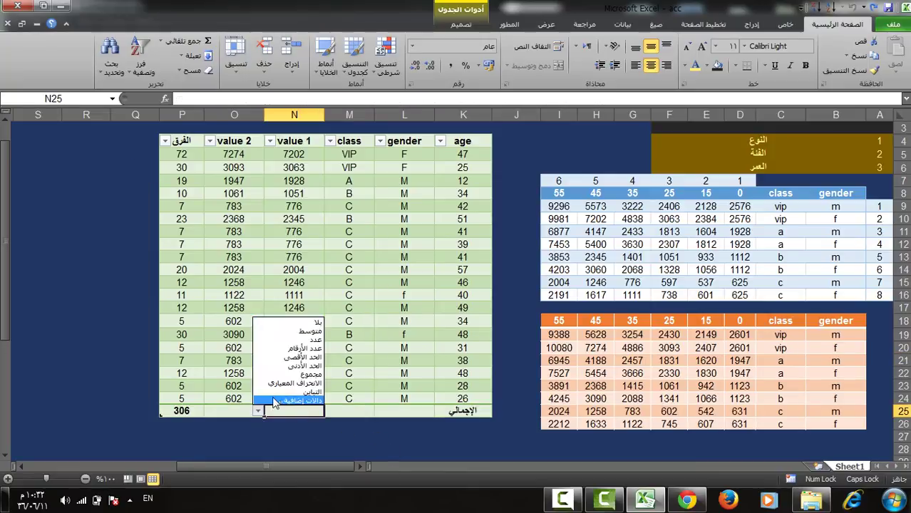
click(288, 376)
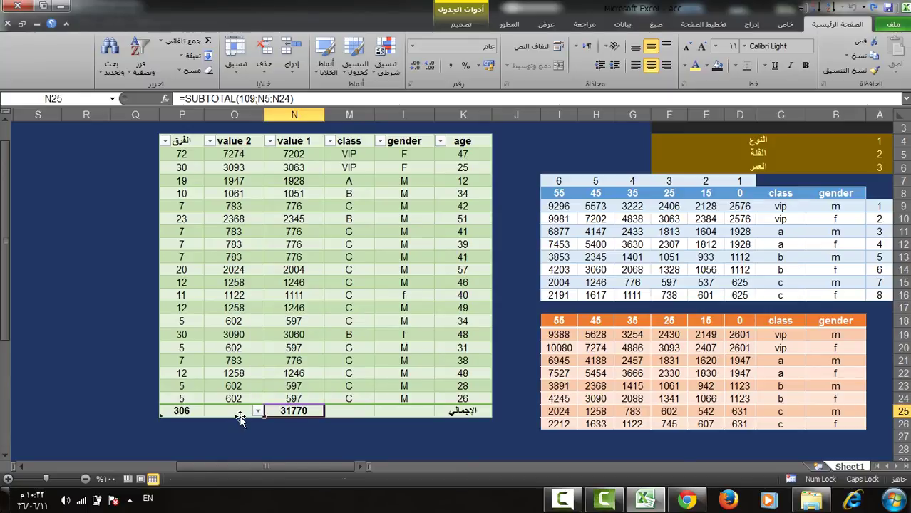
key(ctrl+a)
click(238, 412)
click(198, 411)
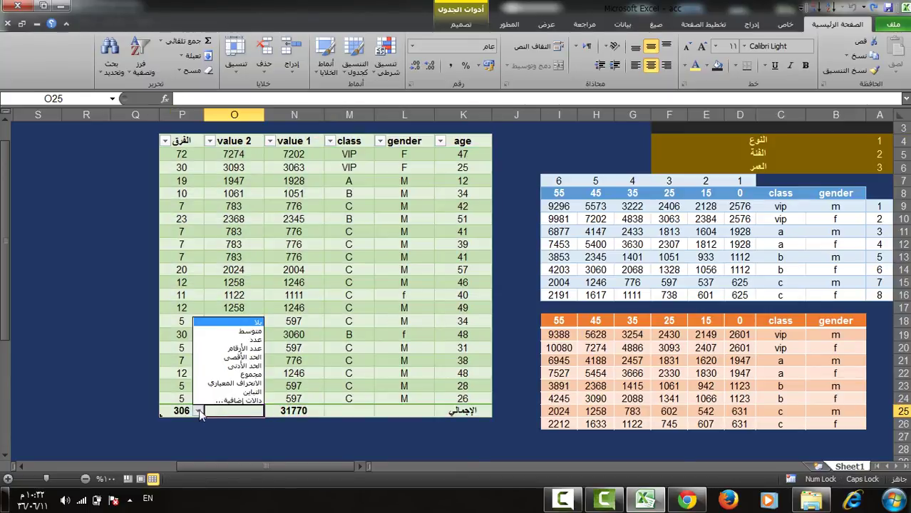
click(222, 375)
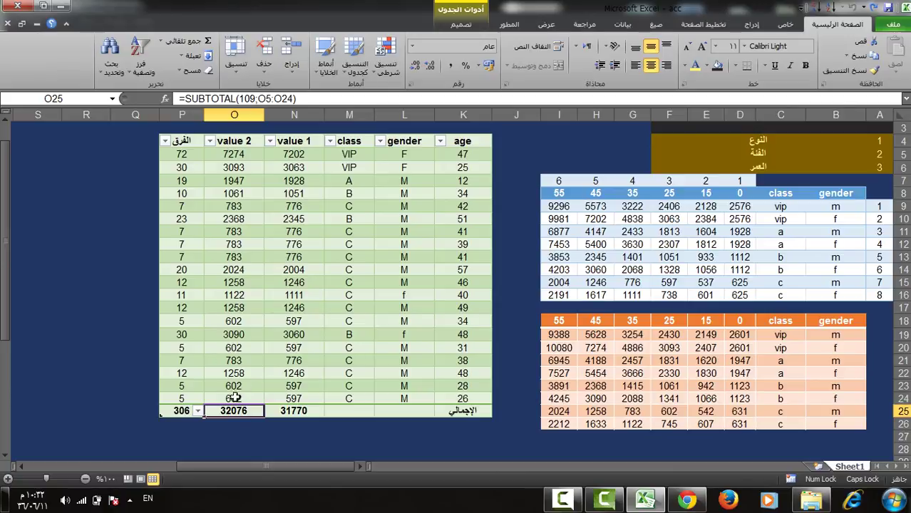
click(293, 352)
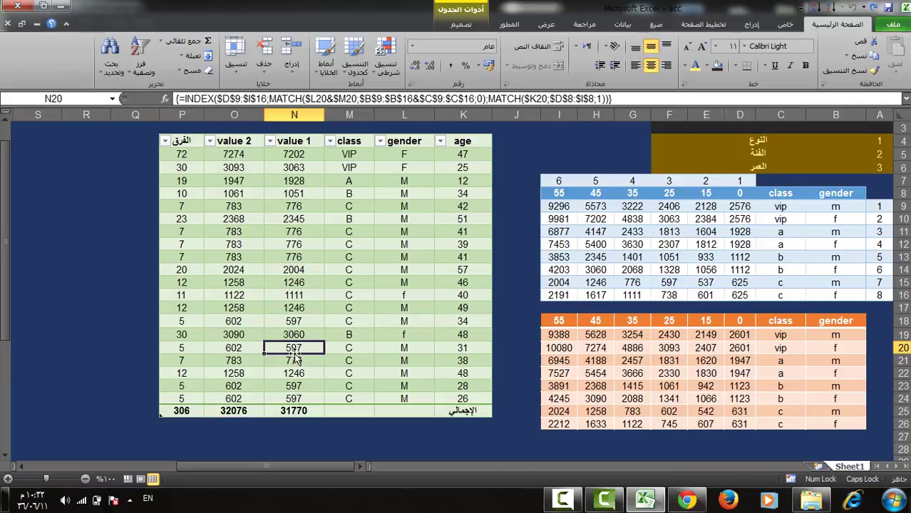
key(ctrl+Up)
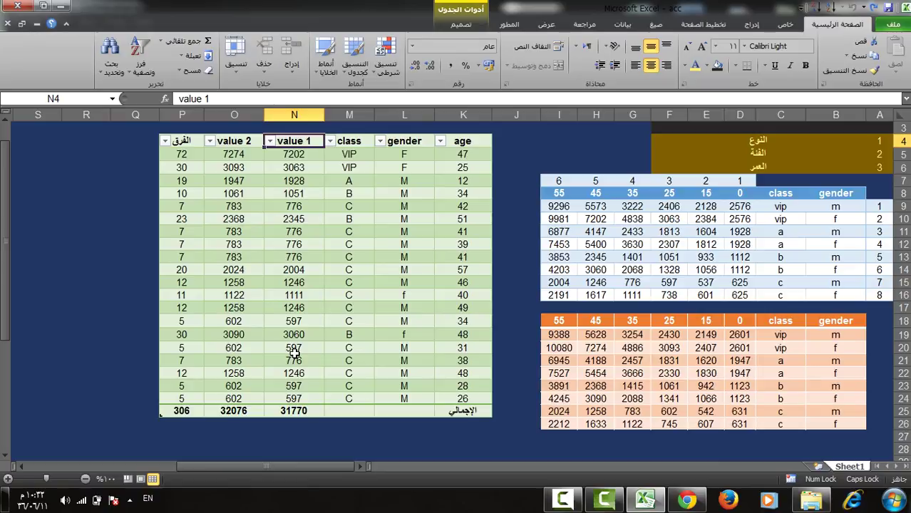
scroll(293, 352, up, 1)
key(Up)
key(Up)
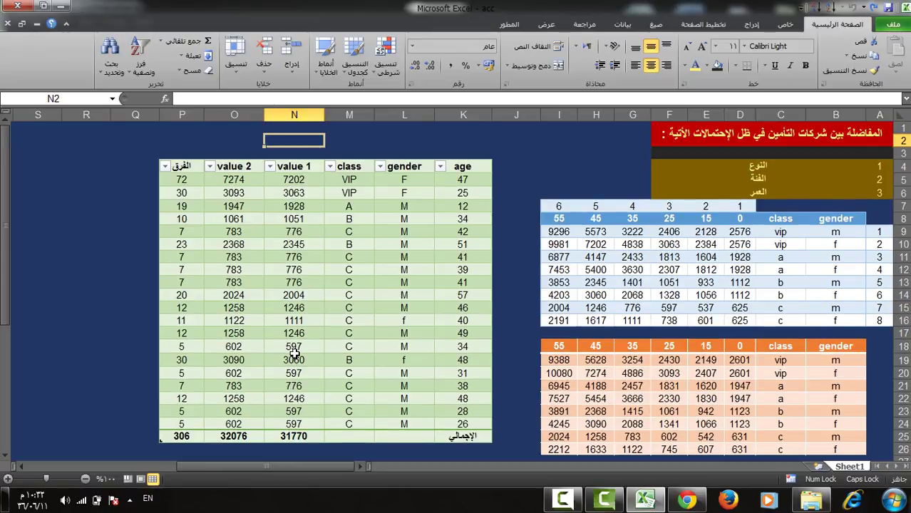
key(Down)
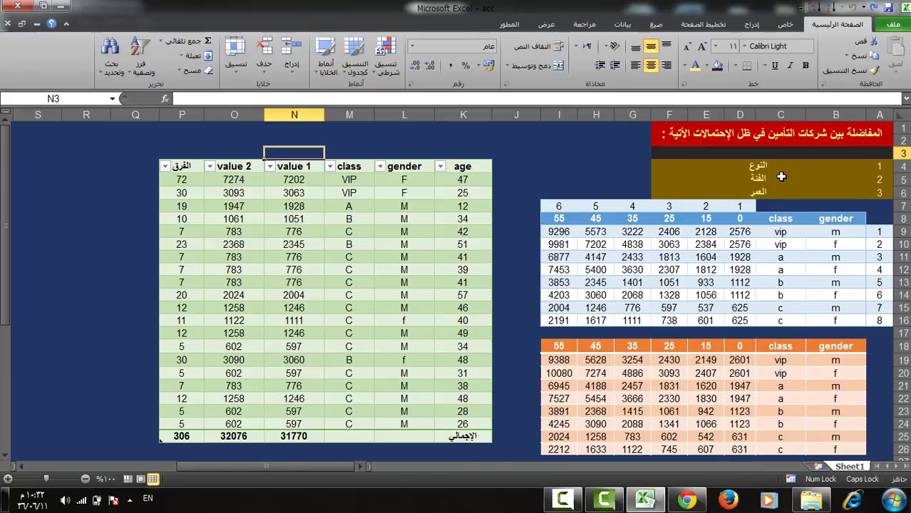
click(283, 180)
double_click(284, 179)
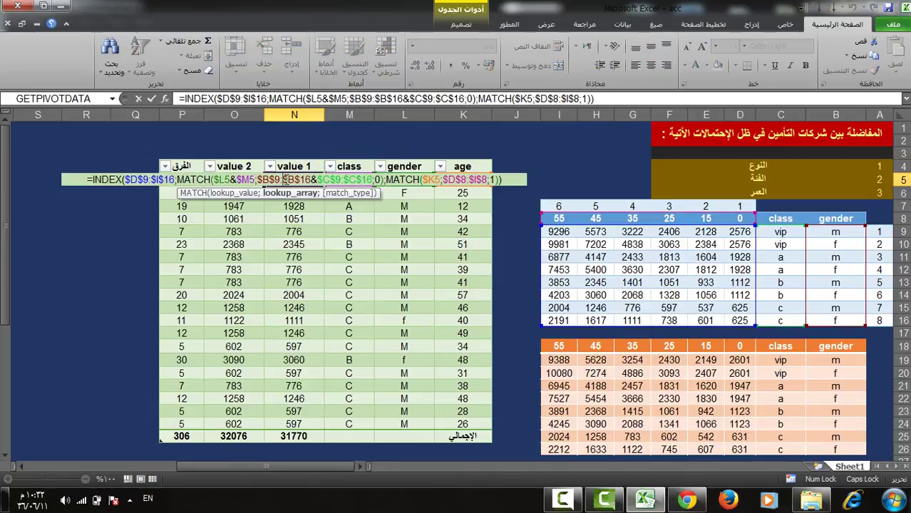
key(ctrl+shift+Return)
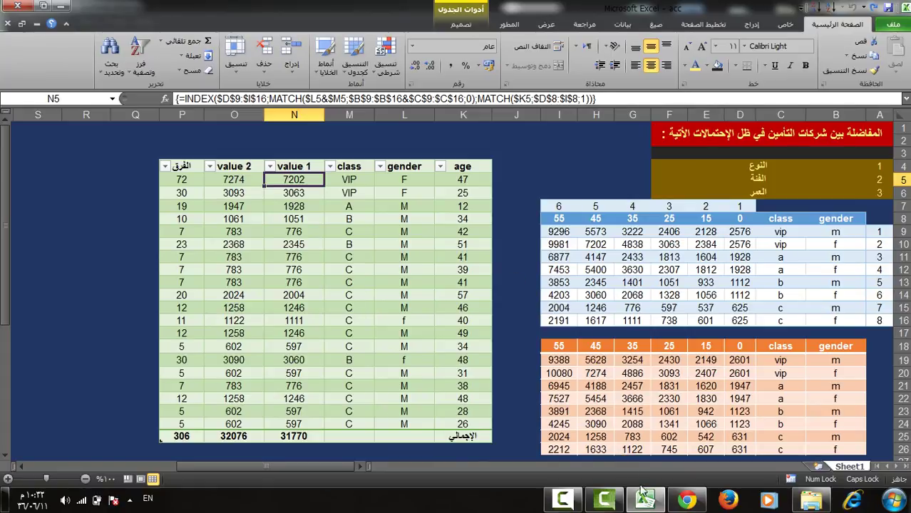
click(562, 499)
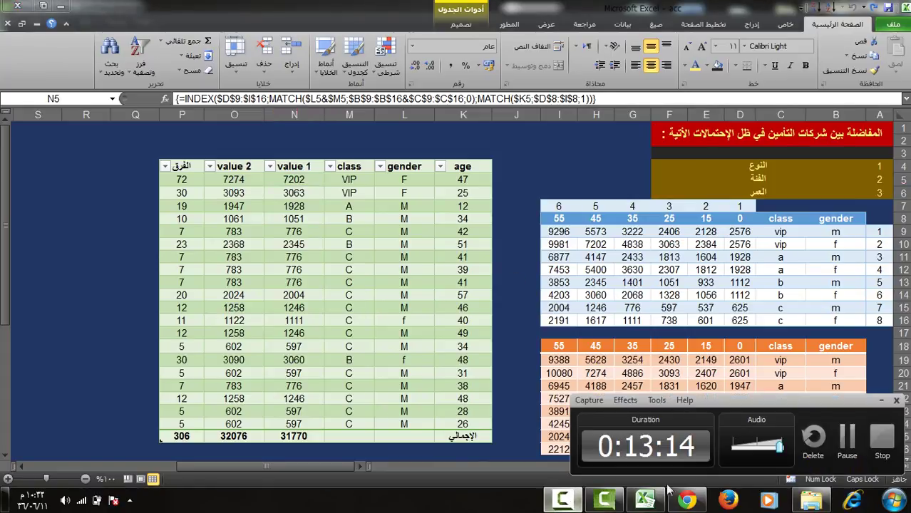